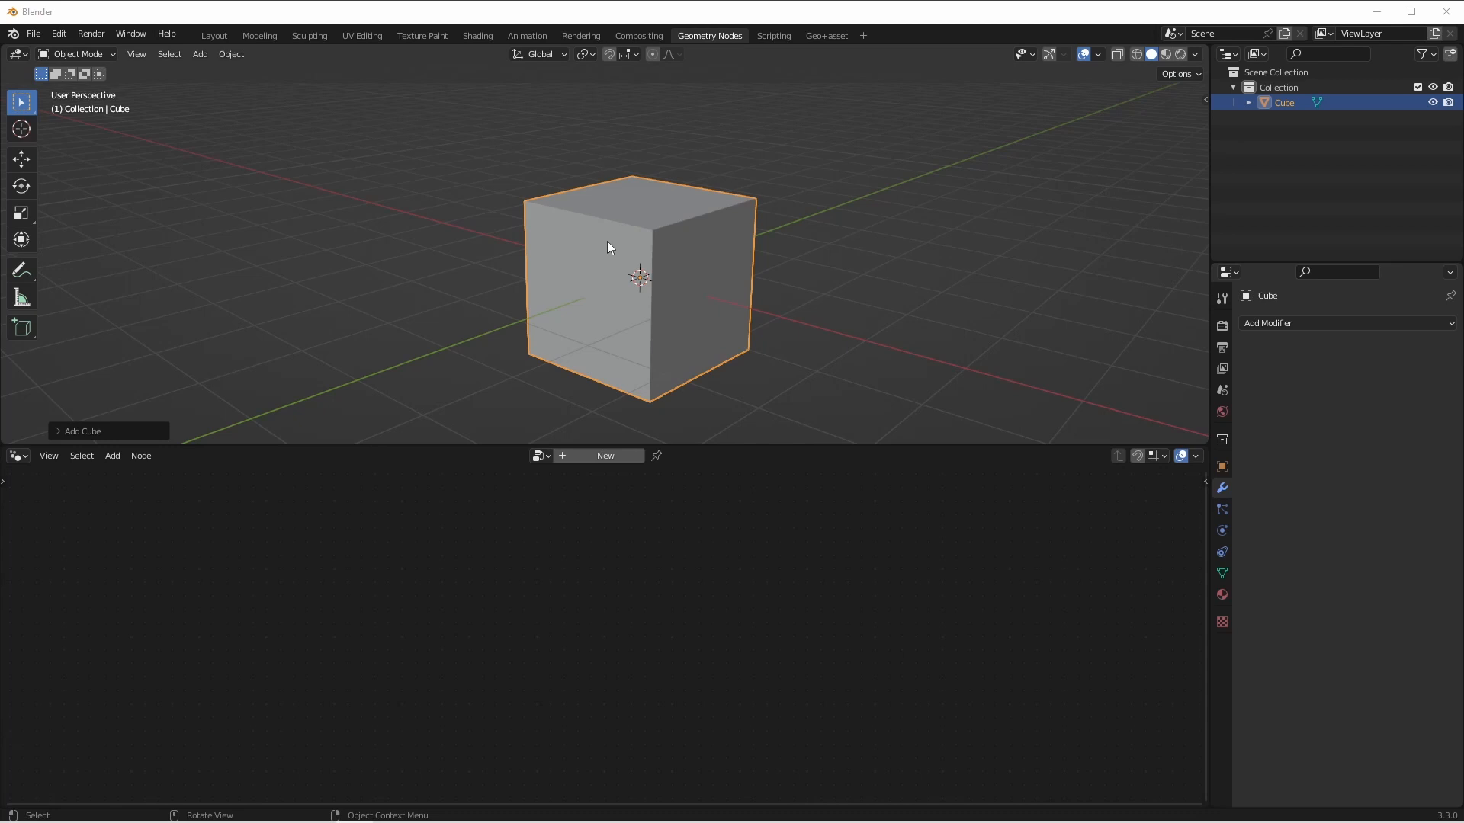
Create a new geometry node tree on the cube and remove its Geometry group input.
click(622, 455)
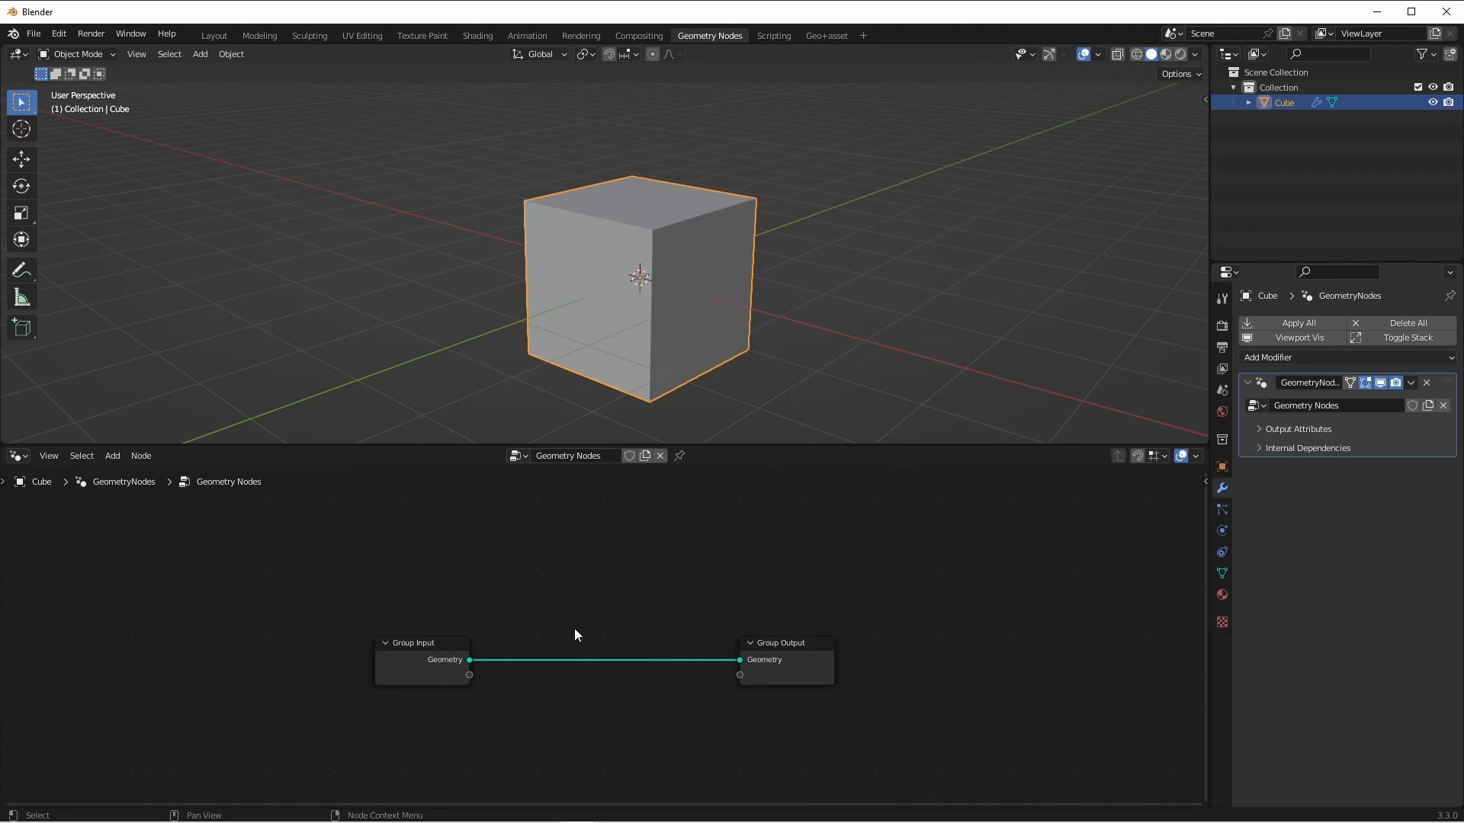
ctrl+right_drag(594, 607, 551, 685)
key(n)
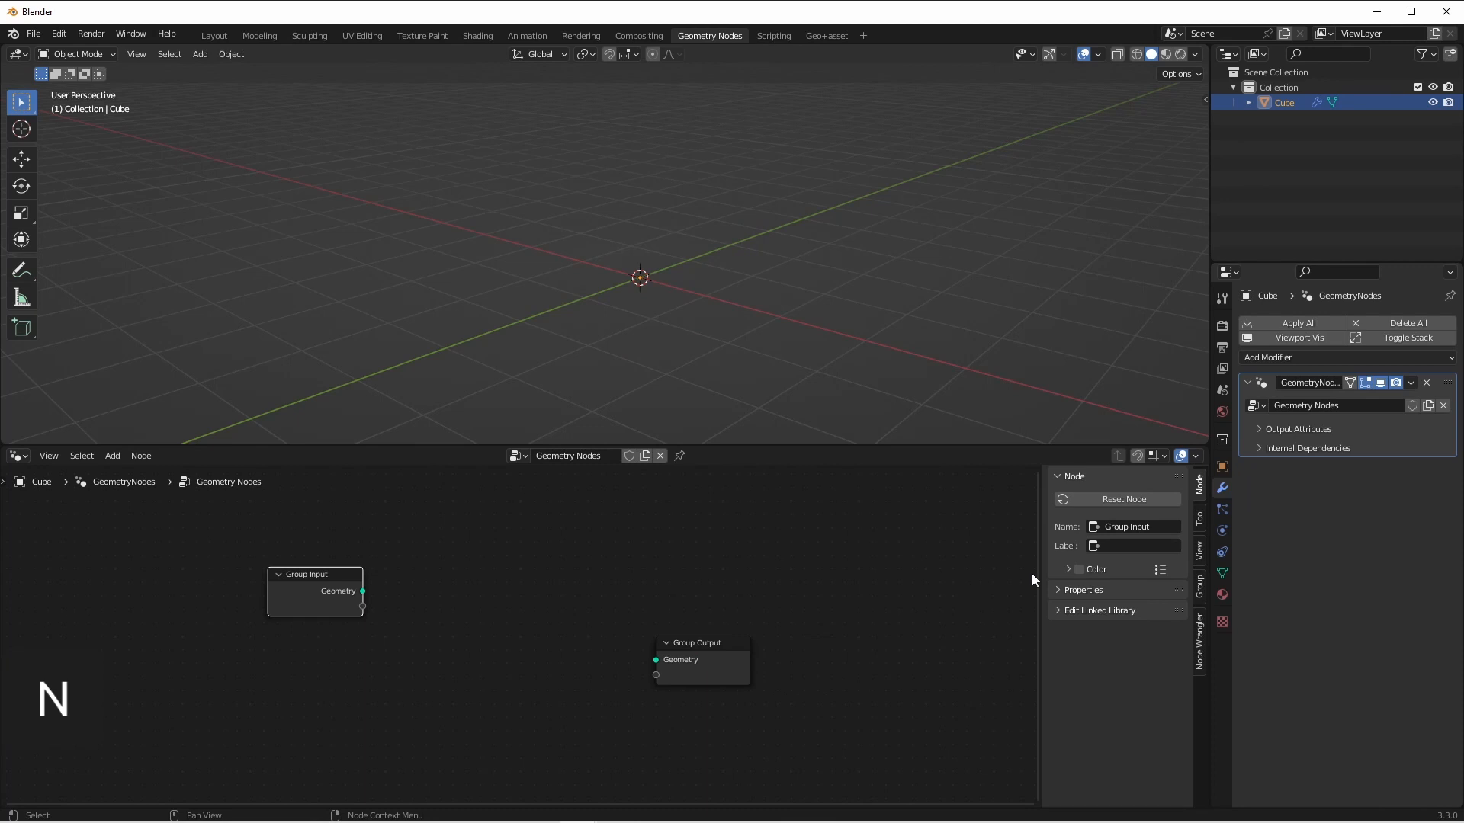
click(1201, 584)
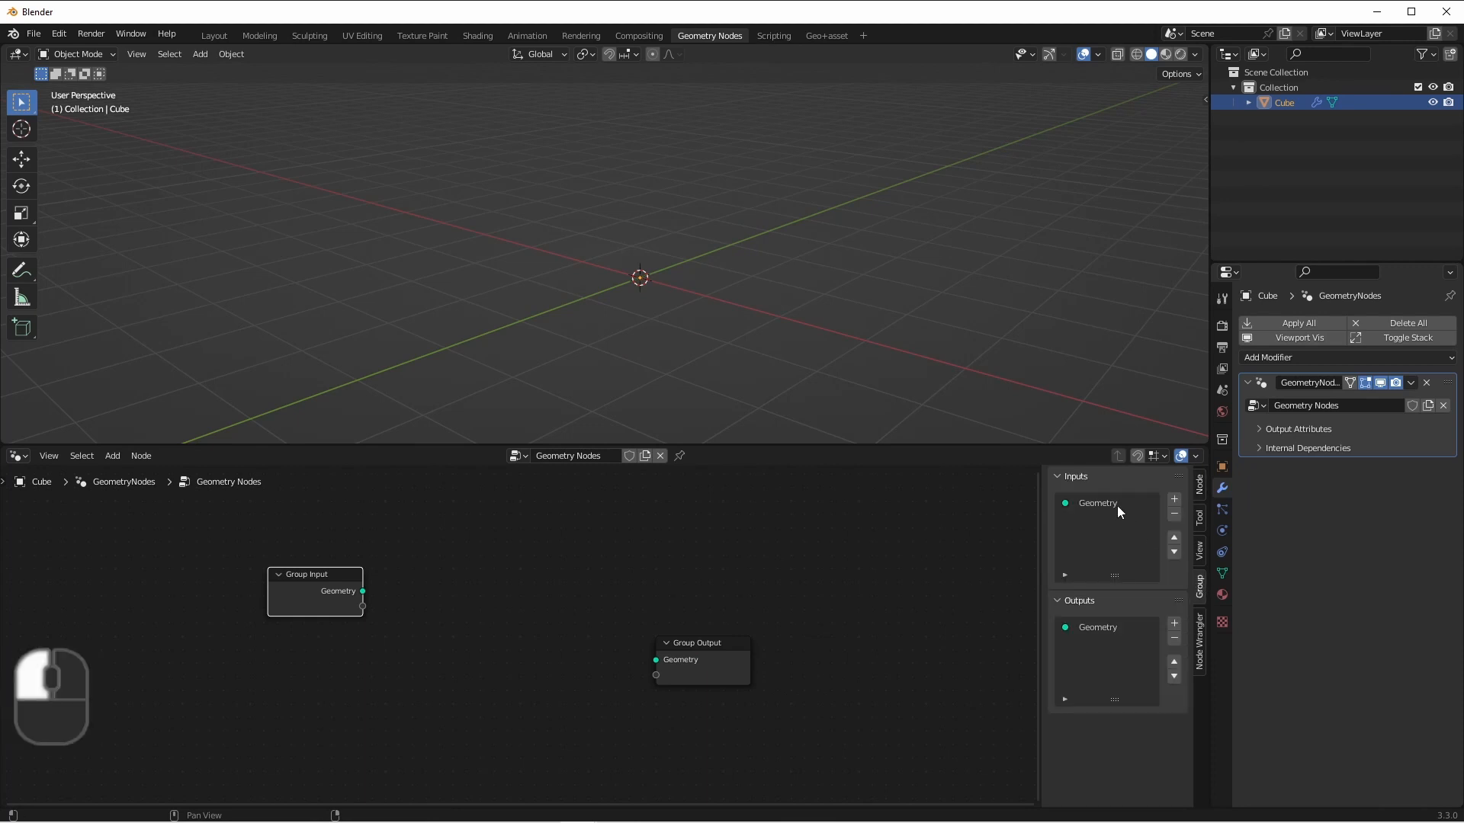
click(1174, 514)
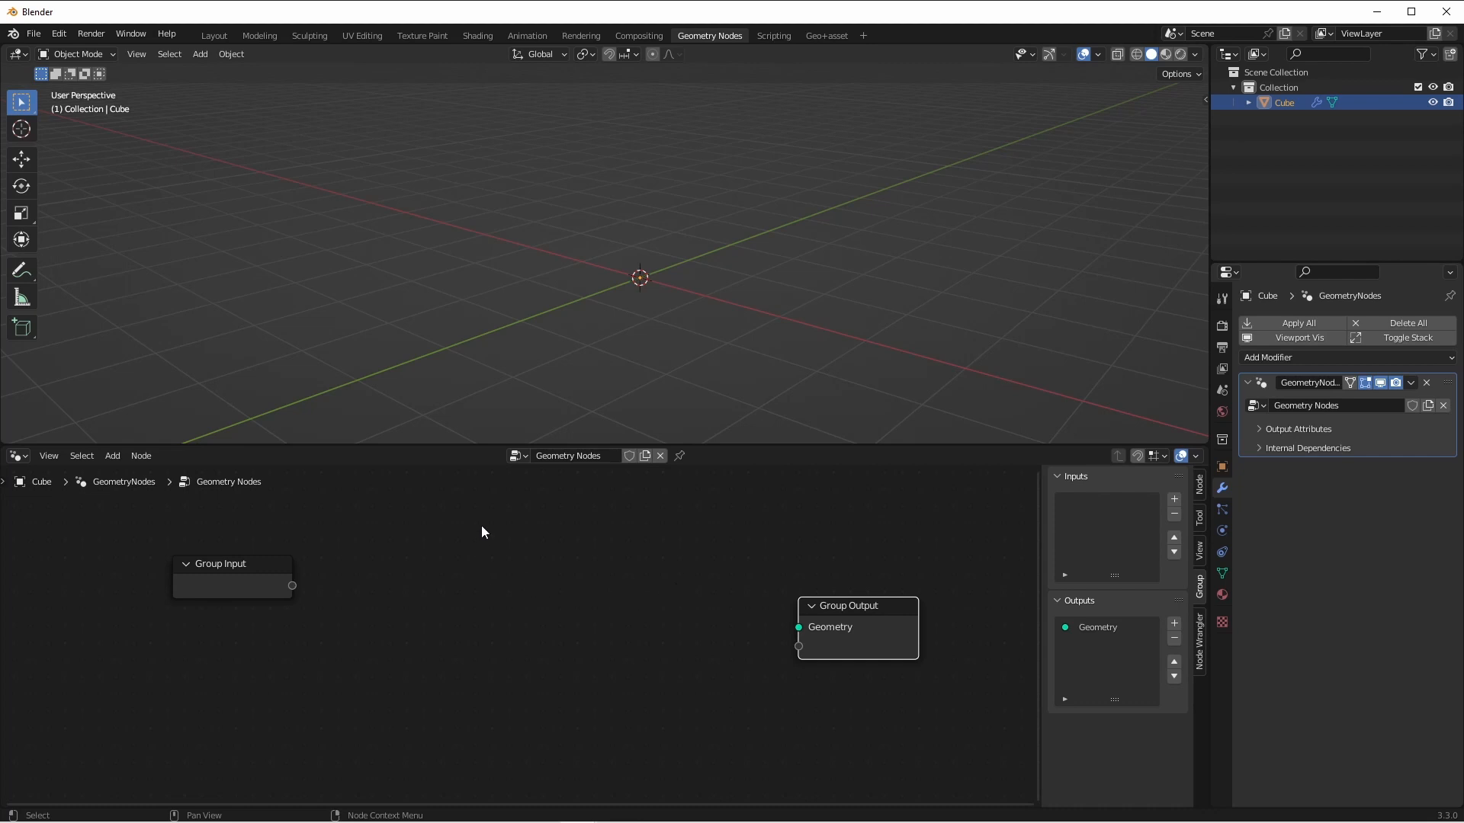
Add a Cylinder mesh primitive node and connect its Mesh output to the Group Output's Geometry.
key(shift+a)
mouse_move(496, 540)
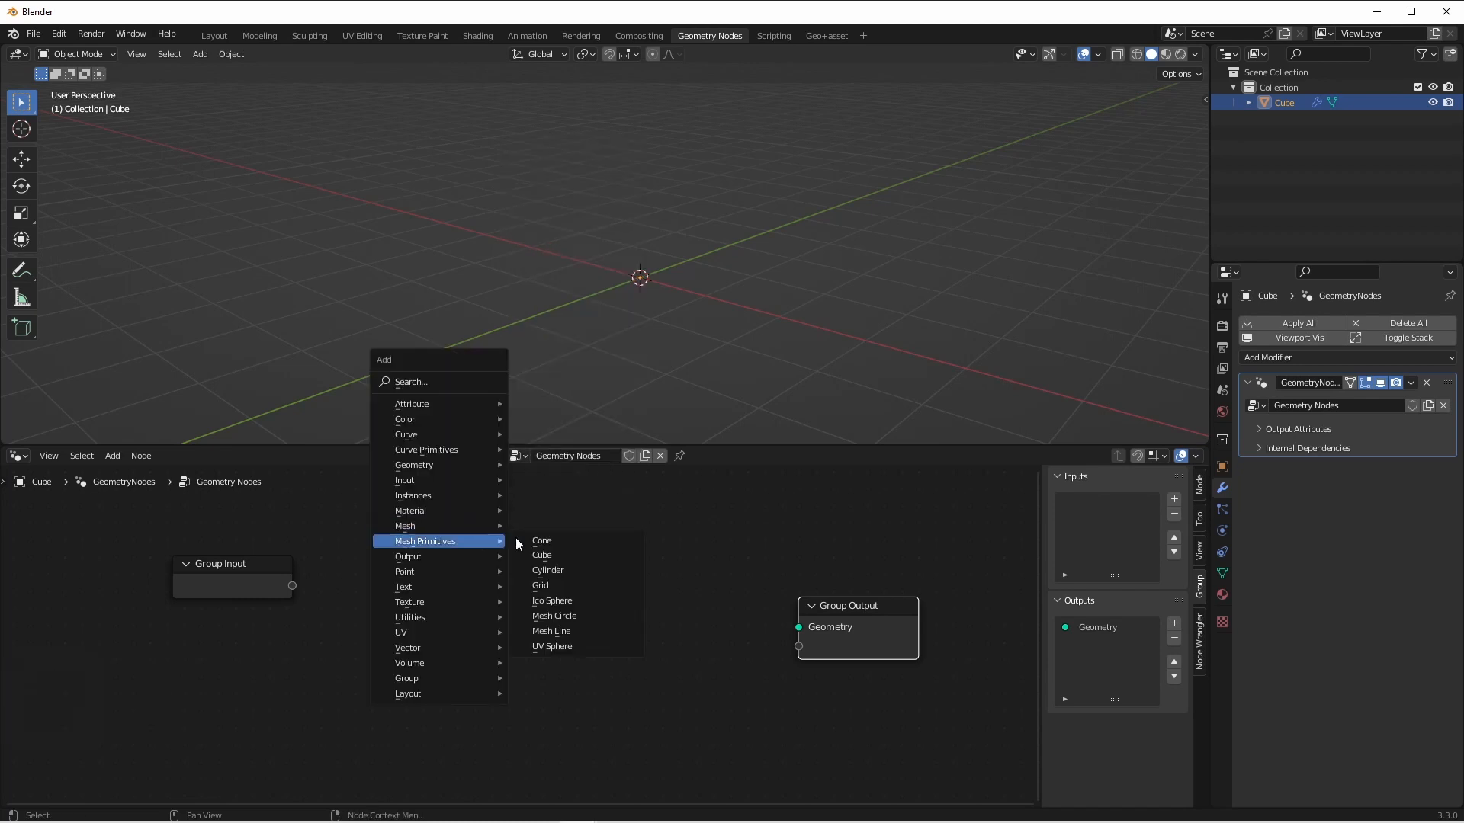
click(559, 572)
drag(549, 519, 799, 627)
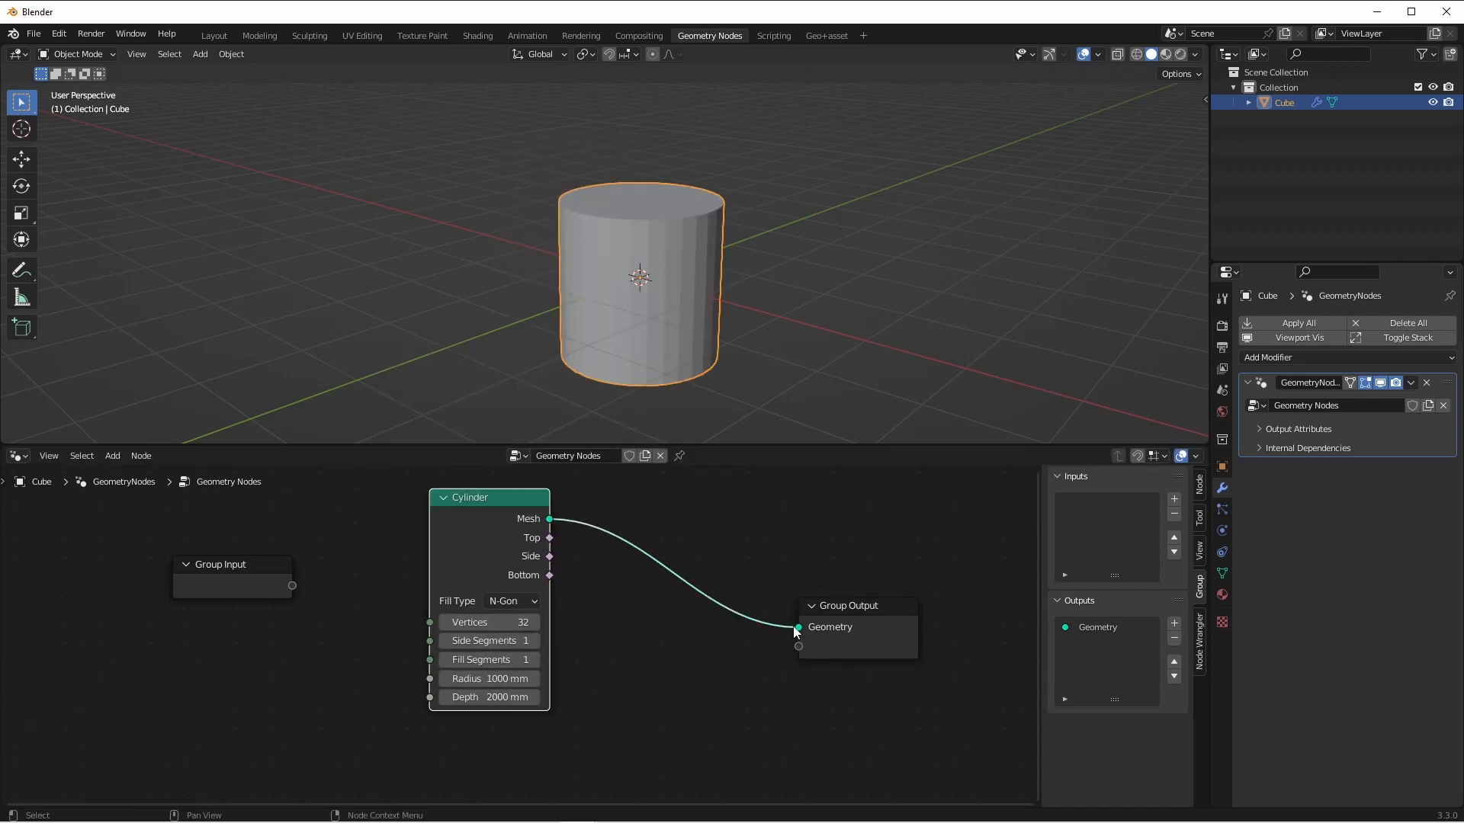
Expose the Cylinder's Radius, Depth, Vertices and Side Segments as group inputs, and reposition the Group Input node.
drag(291, 586, 430, 678)
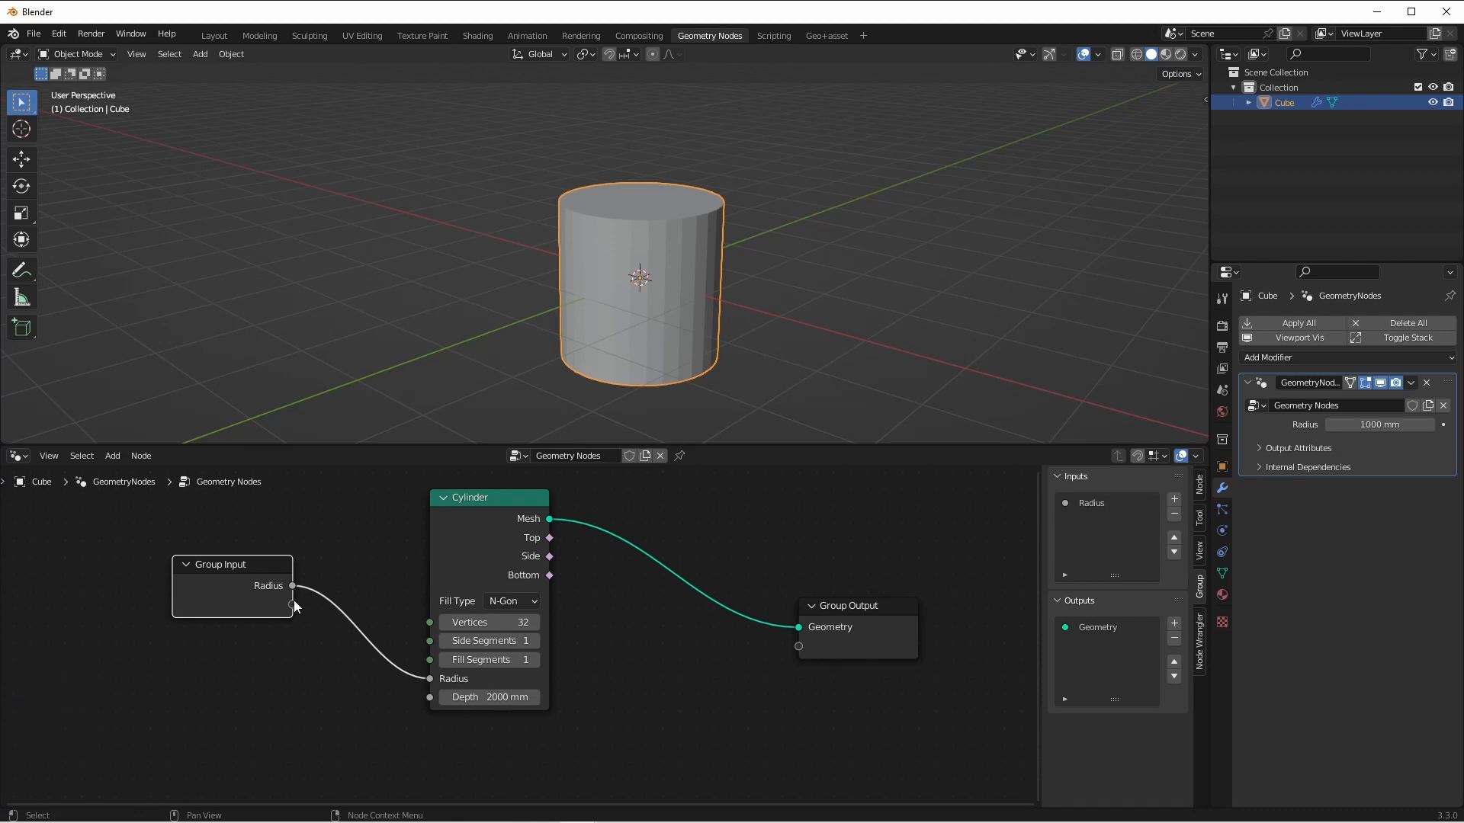
drag(292, 605, 431, 697)
drag(292, 623, 430, 623)
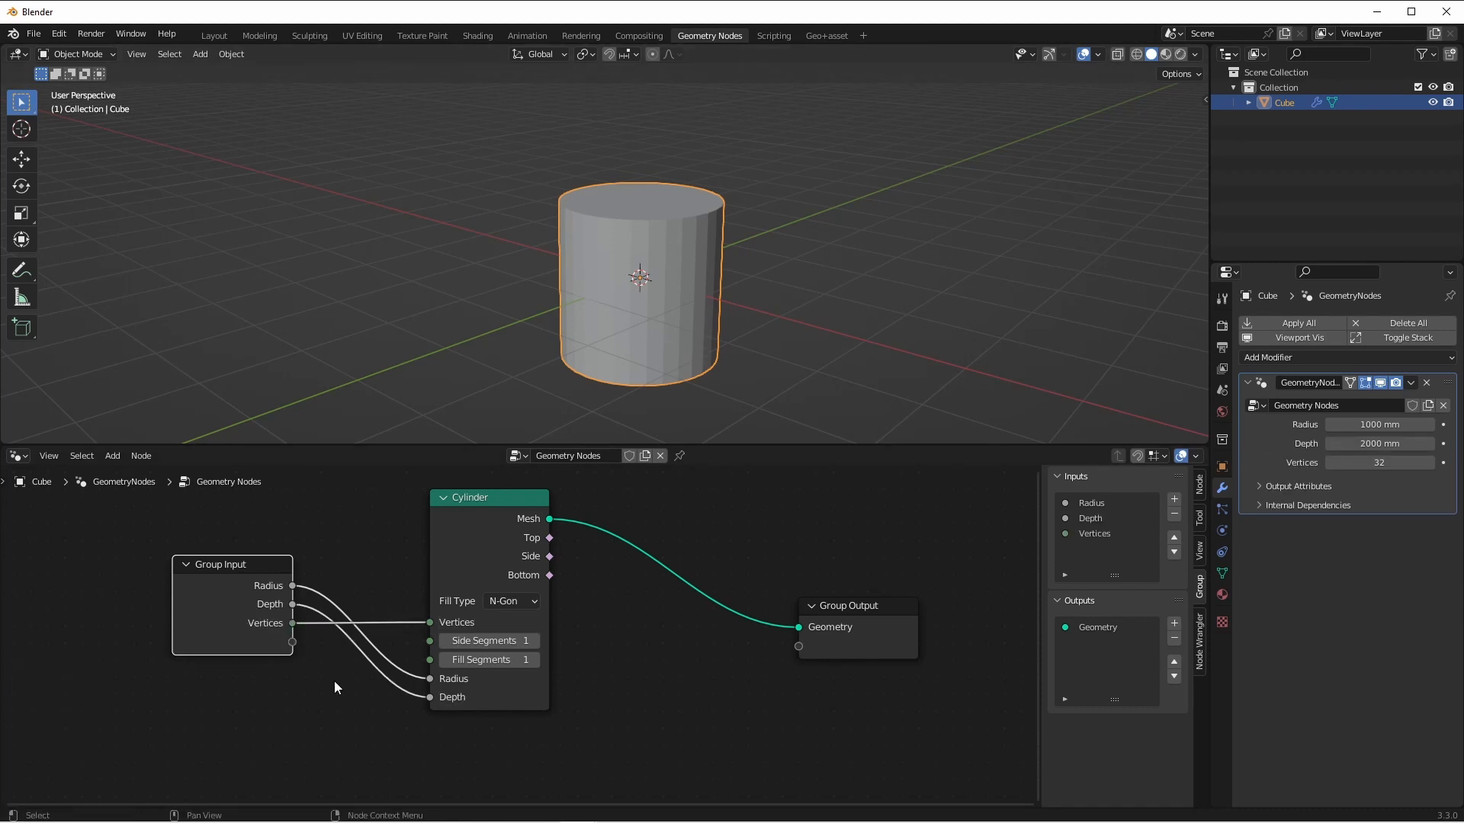
drag(292, 642, 423, 643)
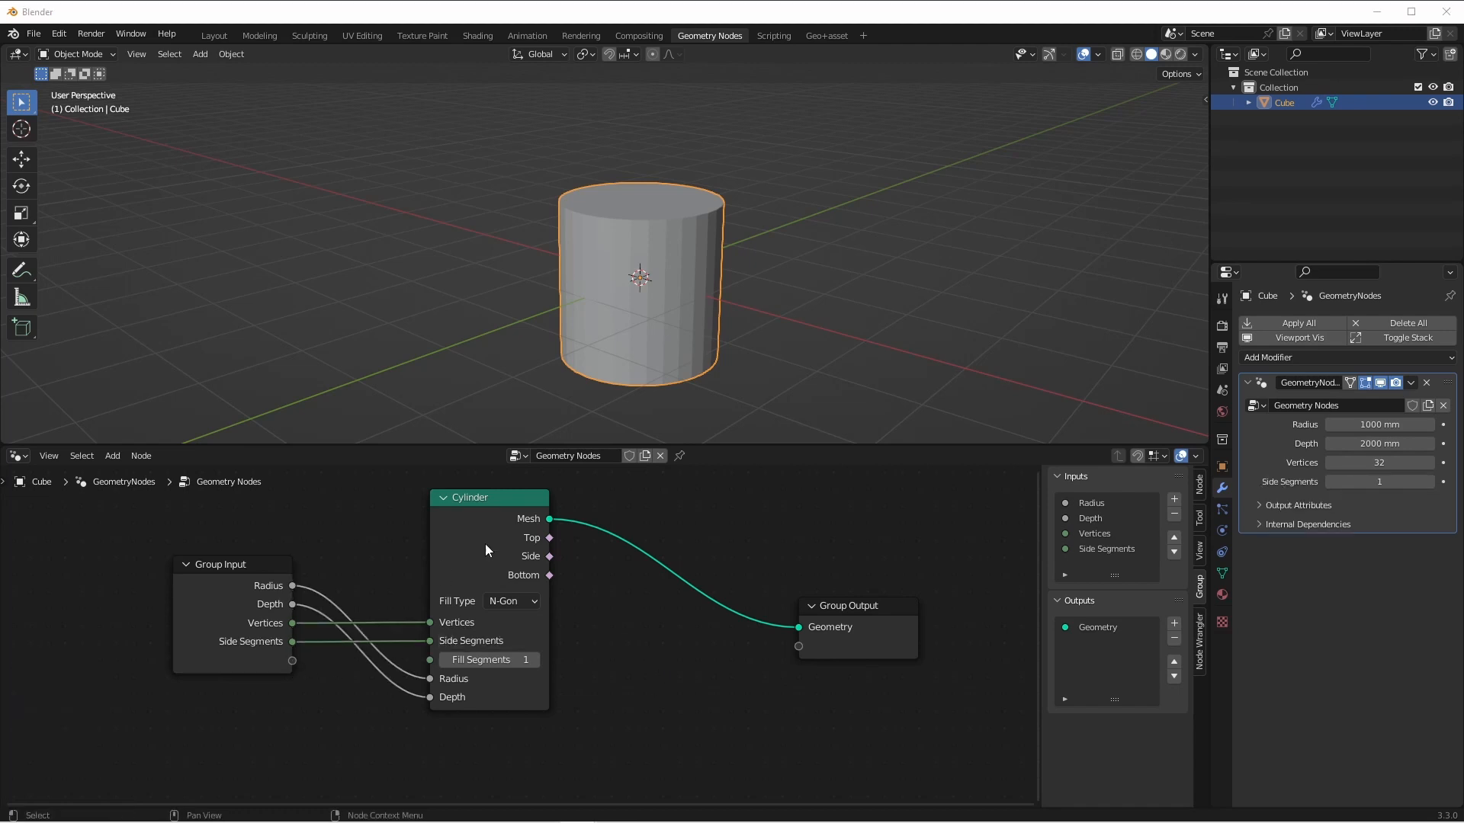
click(215, 579)
key(g)
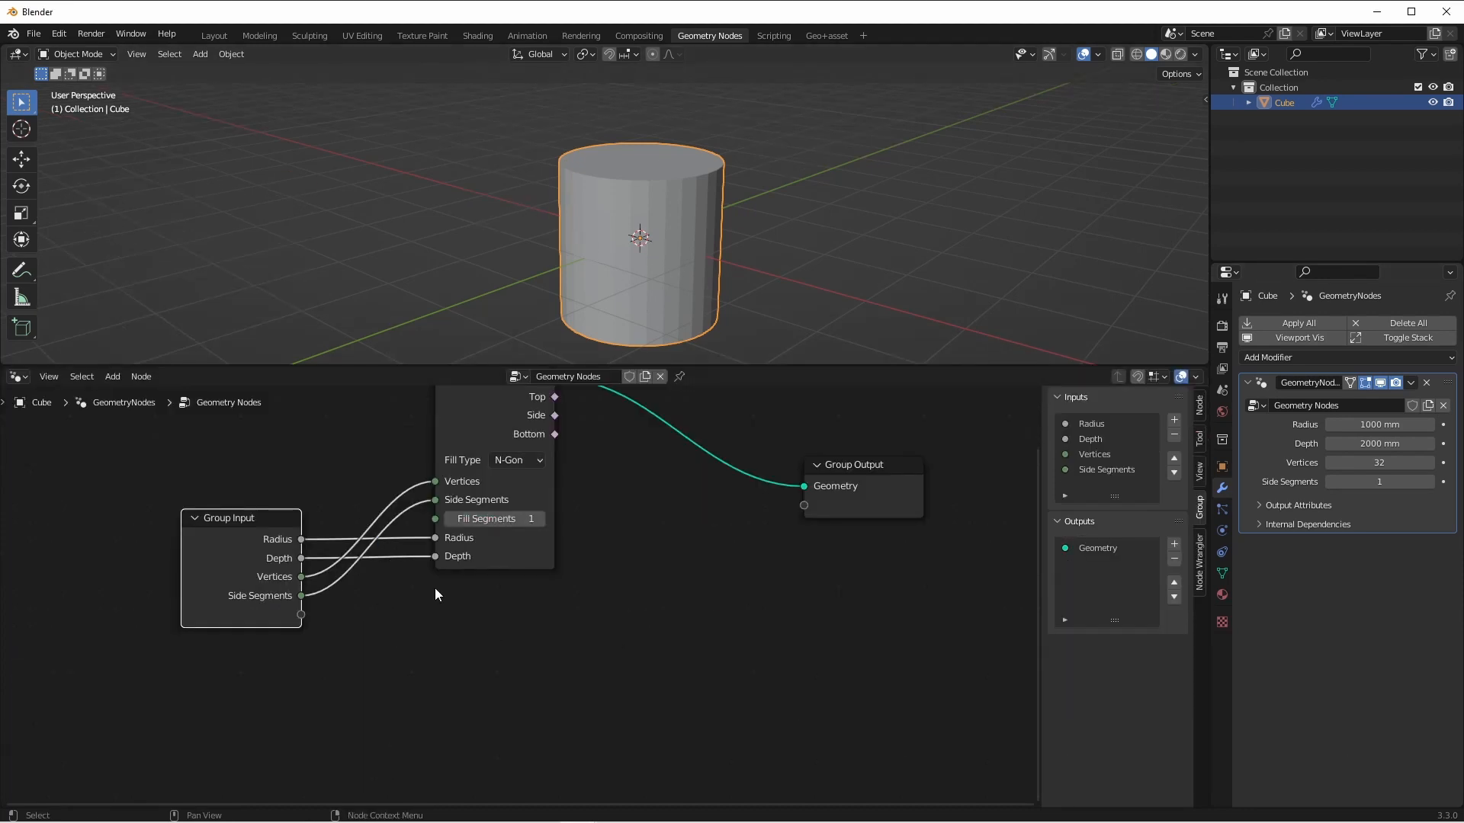
Add a Curve Spiral node below the Cylinder and feed the group's Radius into its Start Radius and End Radius.
key(shift+a)
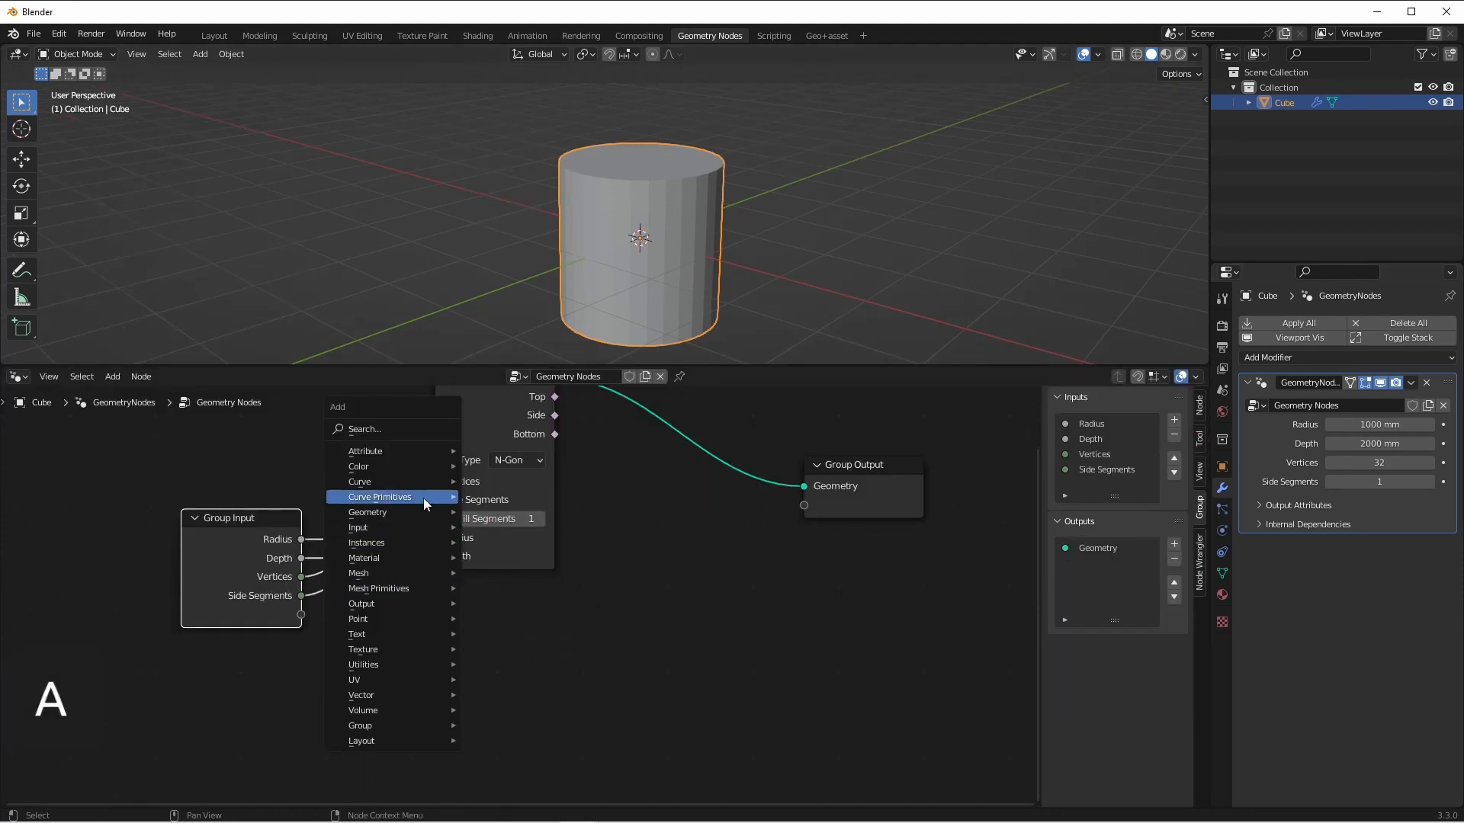
mouse_move(411, 497)
click(509, 557)
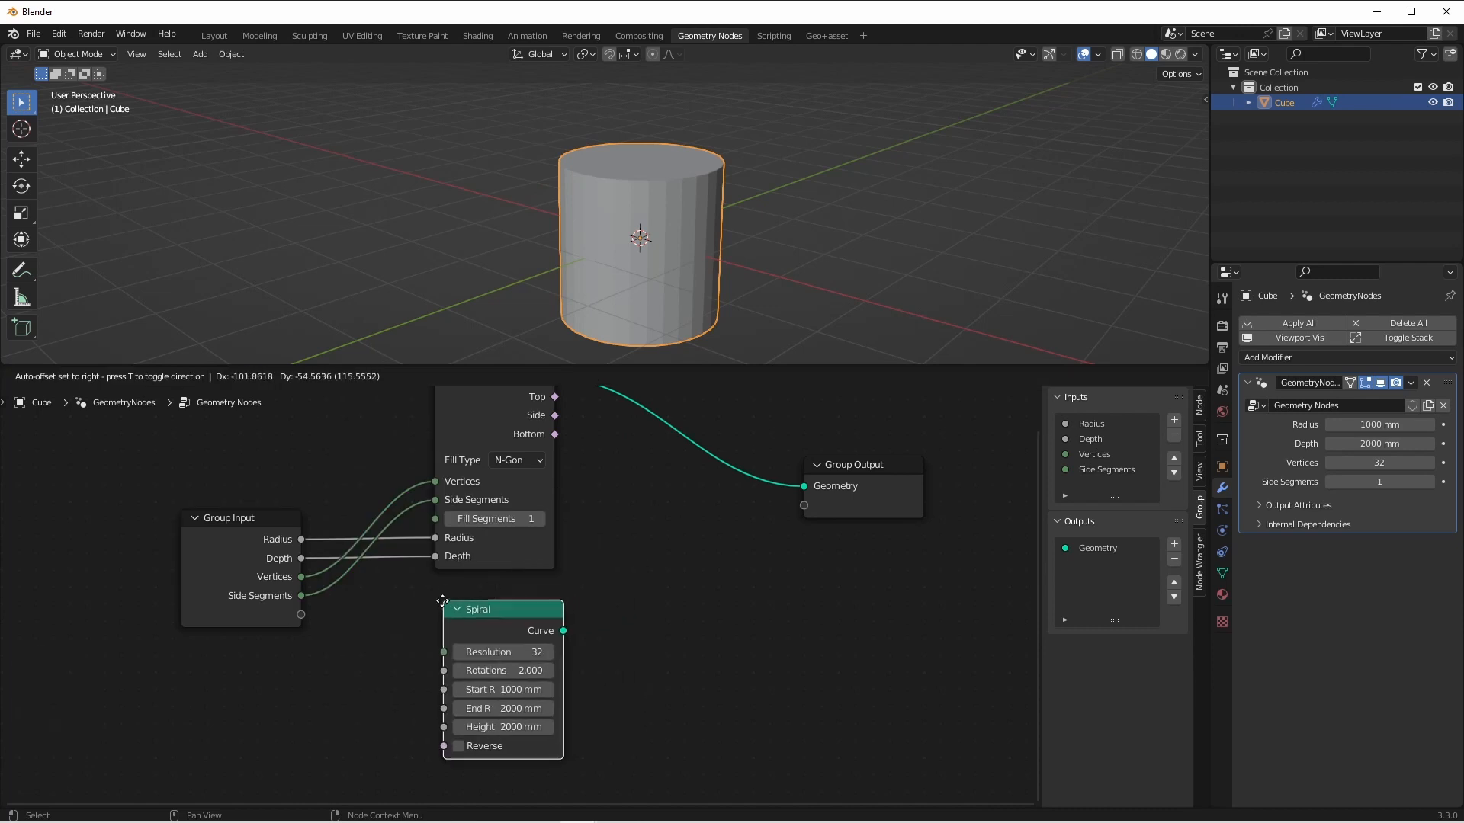
click(464, 620)
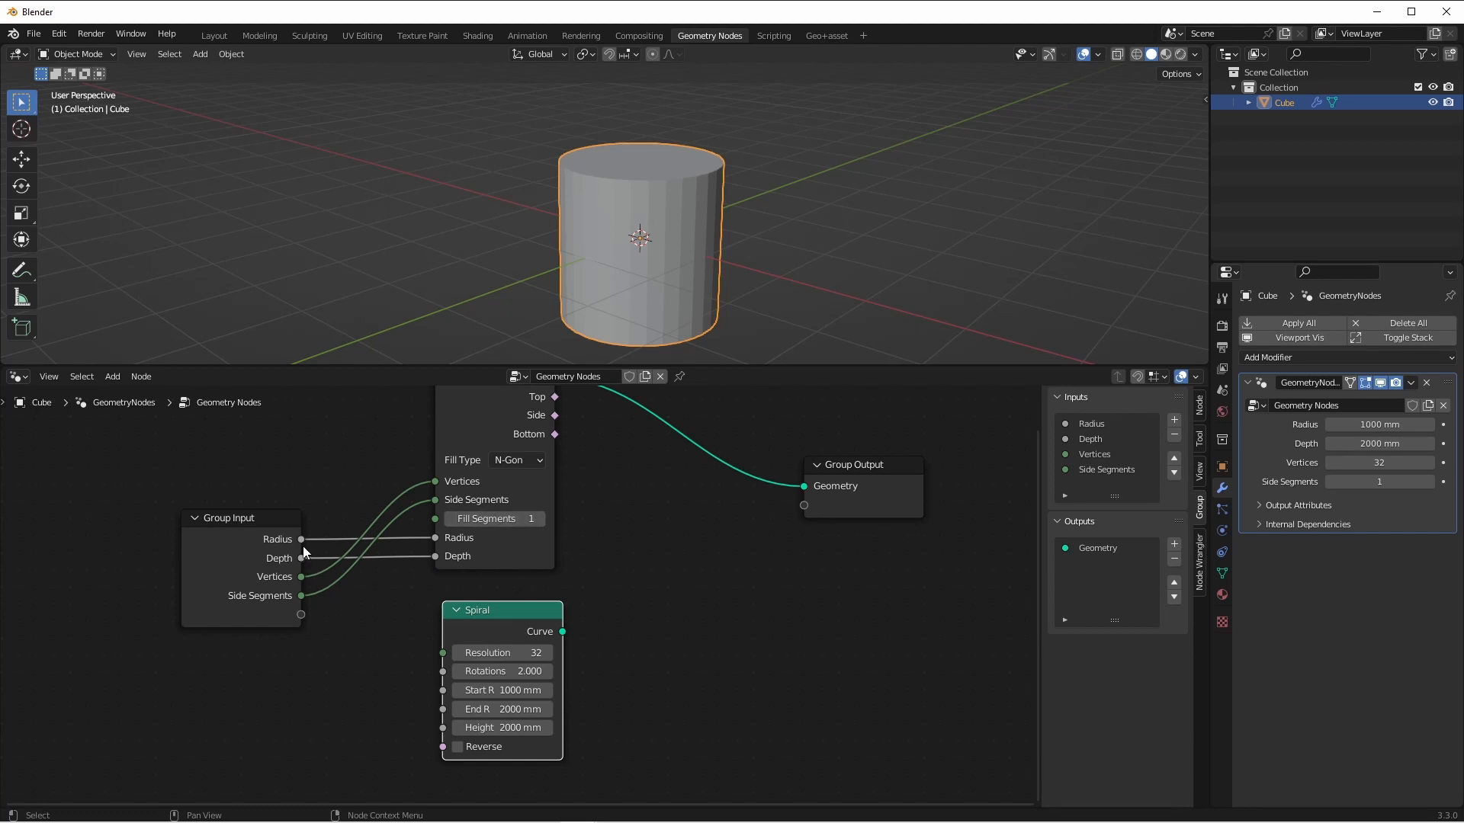
drag(301, 539, 446, 689)
drag(301, 539, 444, 709)
key(Home)
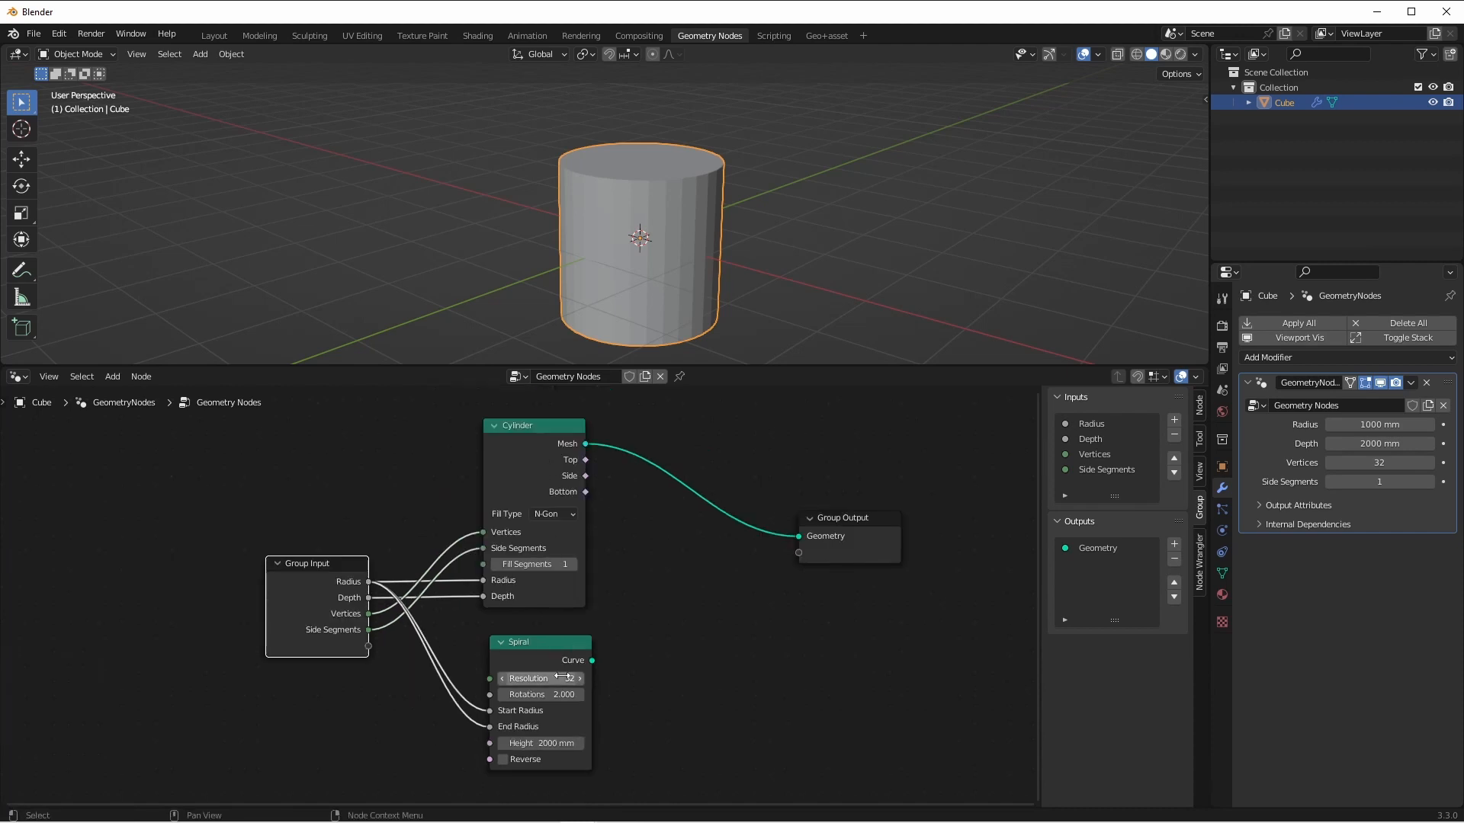
Insert a Join Geometry node before the Group Output and connect the Spiral's Curve alongside the Cylinder mesh.
key(shift+a)
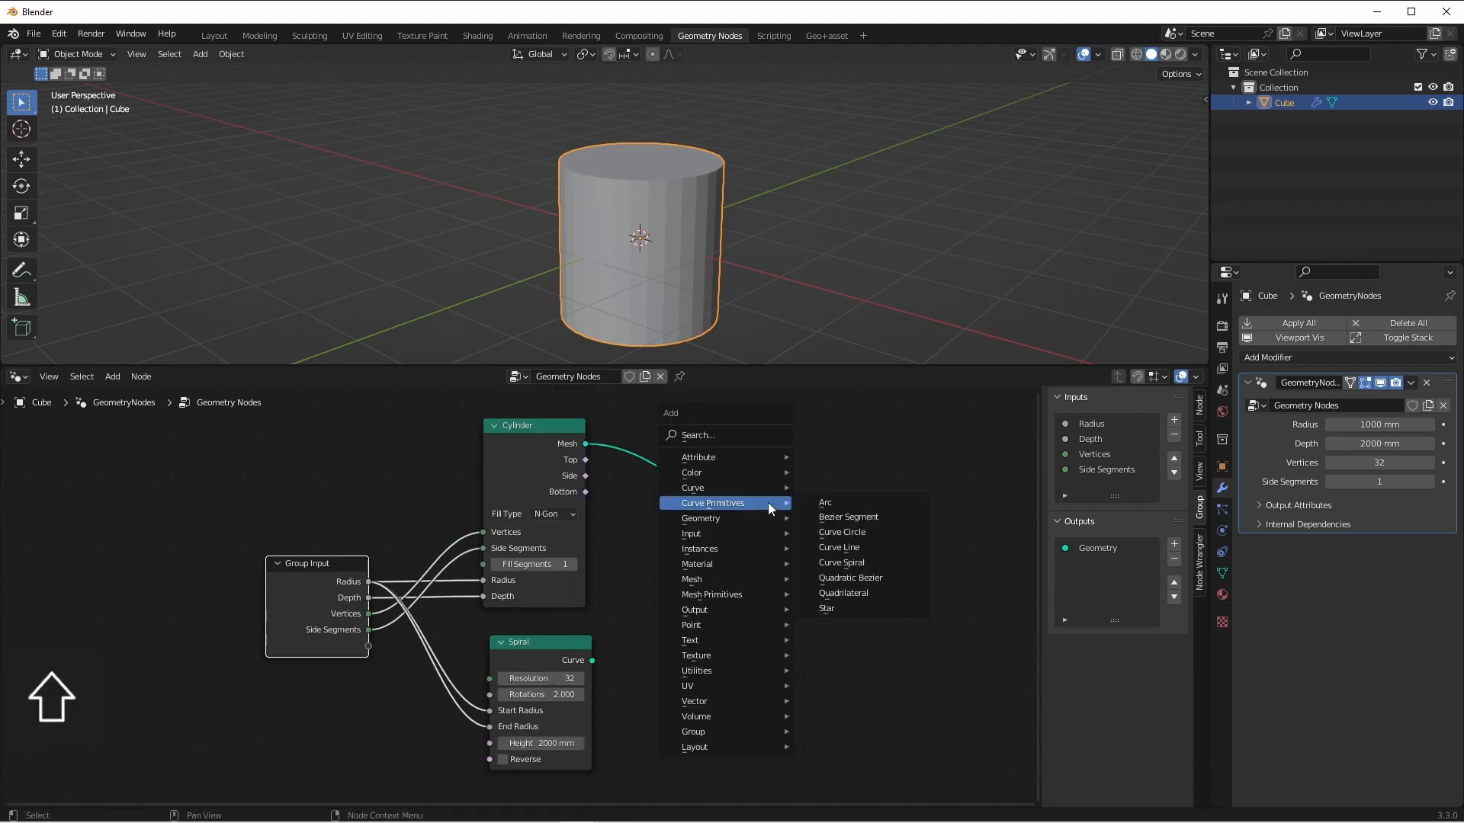
mouse_move(735, 517)
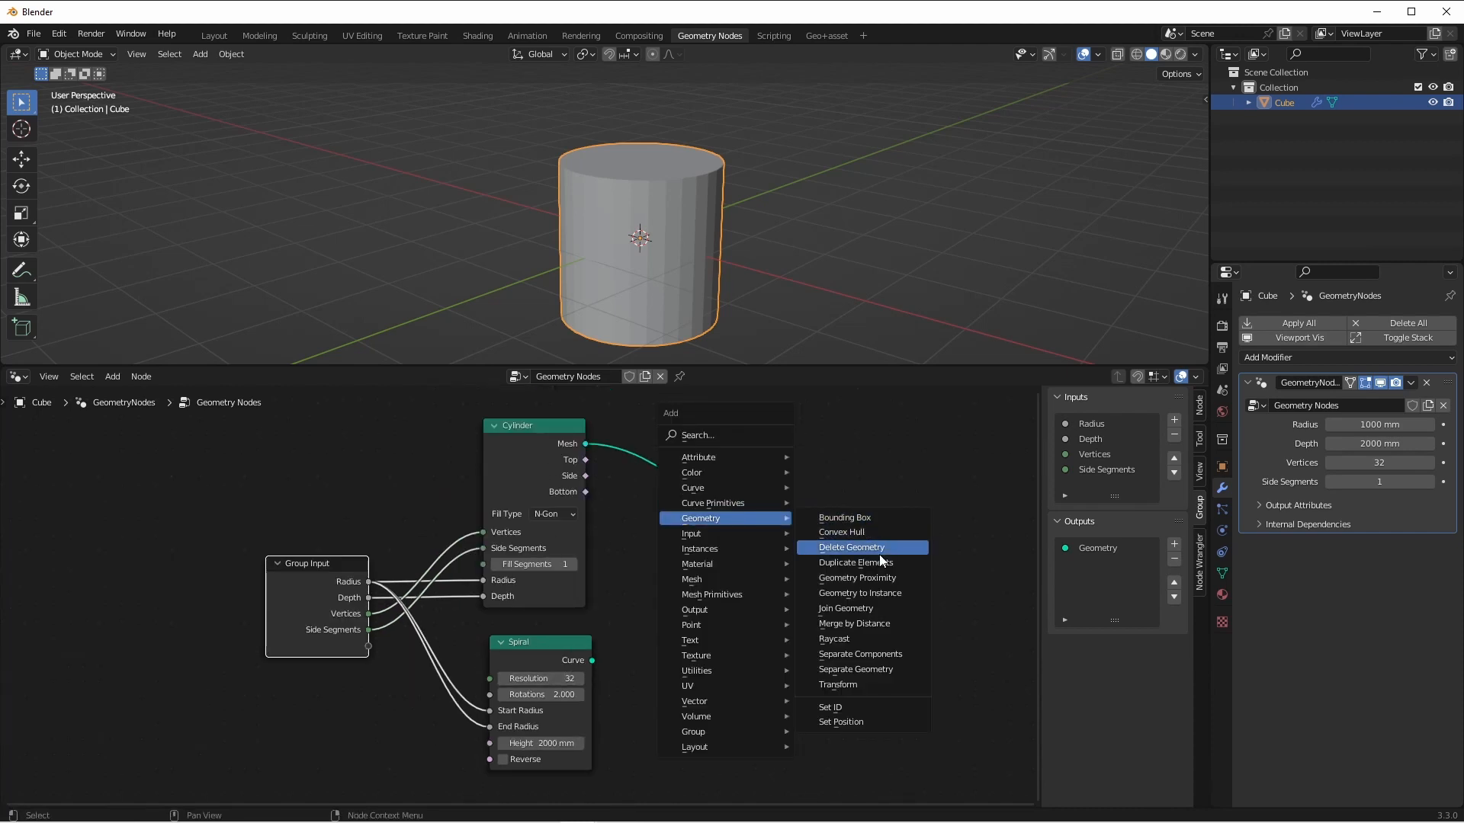
click(878, 609)
click(730, 525)
drag(592, 660, 728, 564)
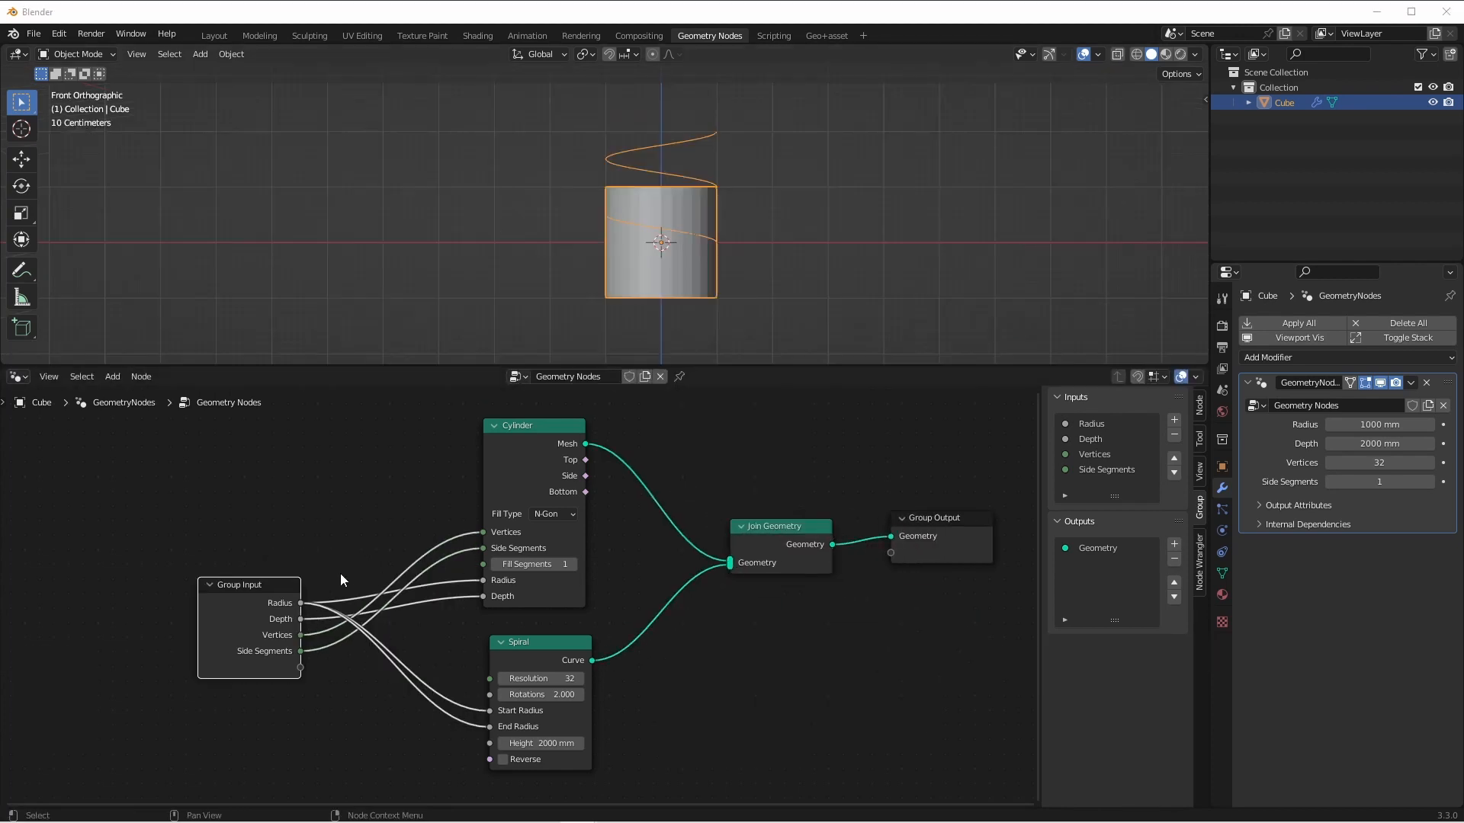
Connect the group's Depth to the Spiral's Height and spread the Group Input and Spiral nodes farther apart.
drag(277, 584, 249, 586)
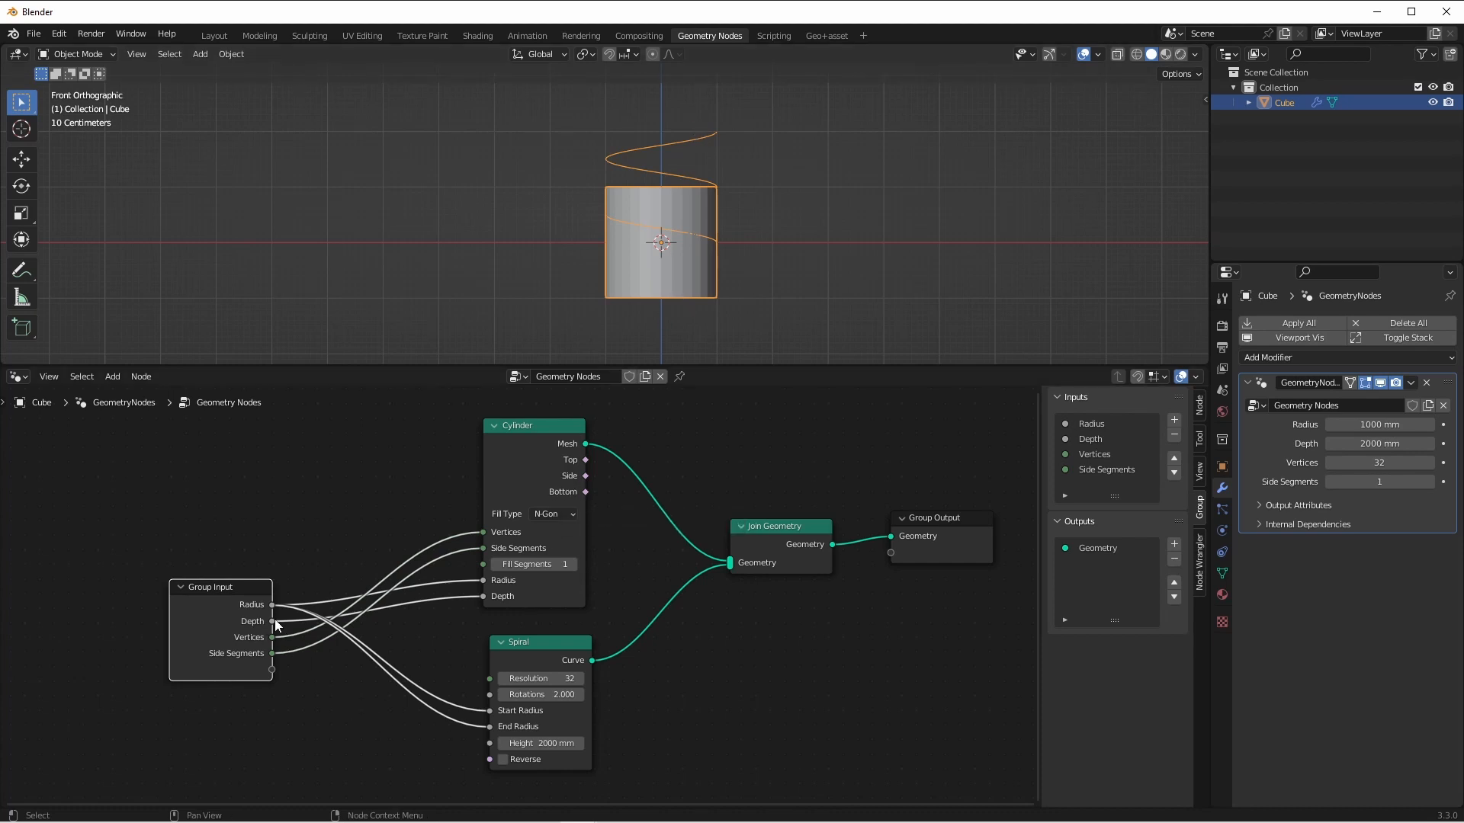
mouse_move(274, 623)
drag(272, 620, 495, 744)
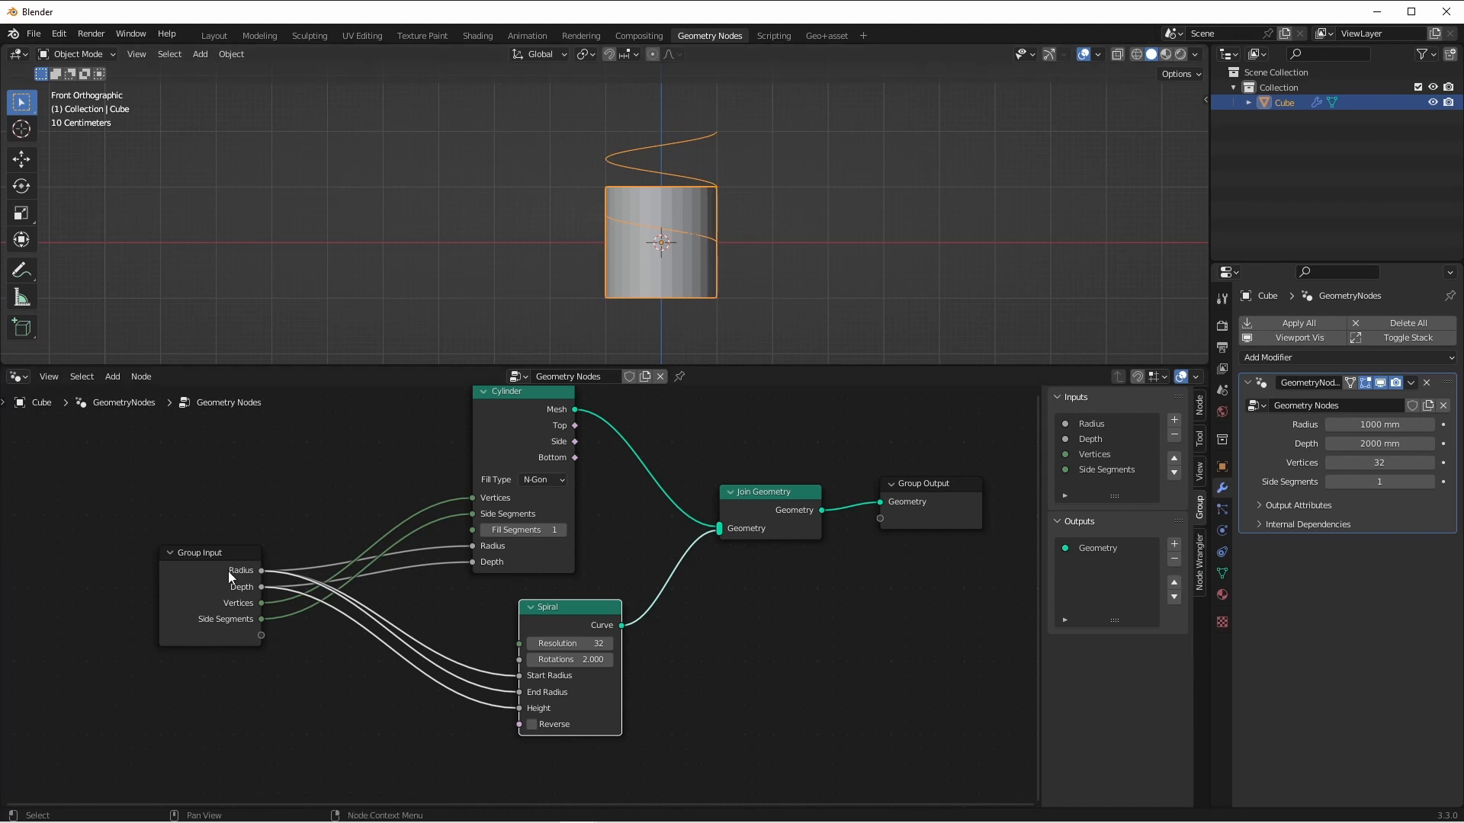
drag(228, 573, 144, 588)
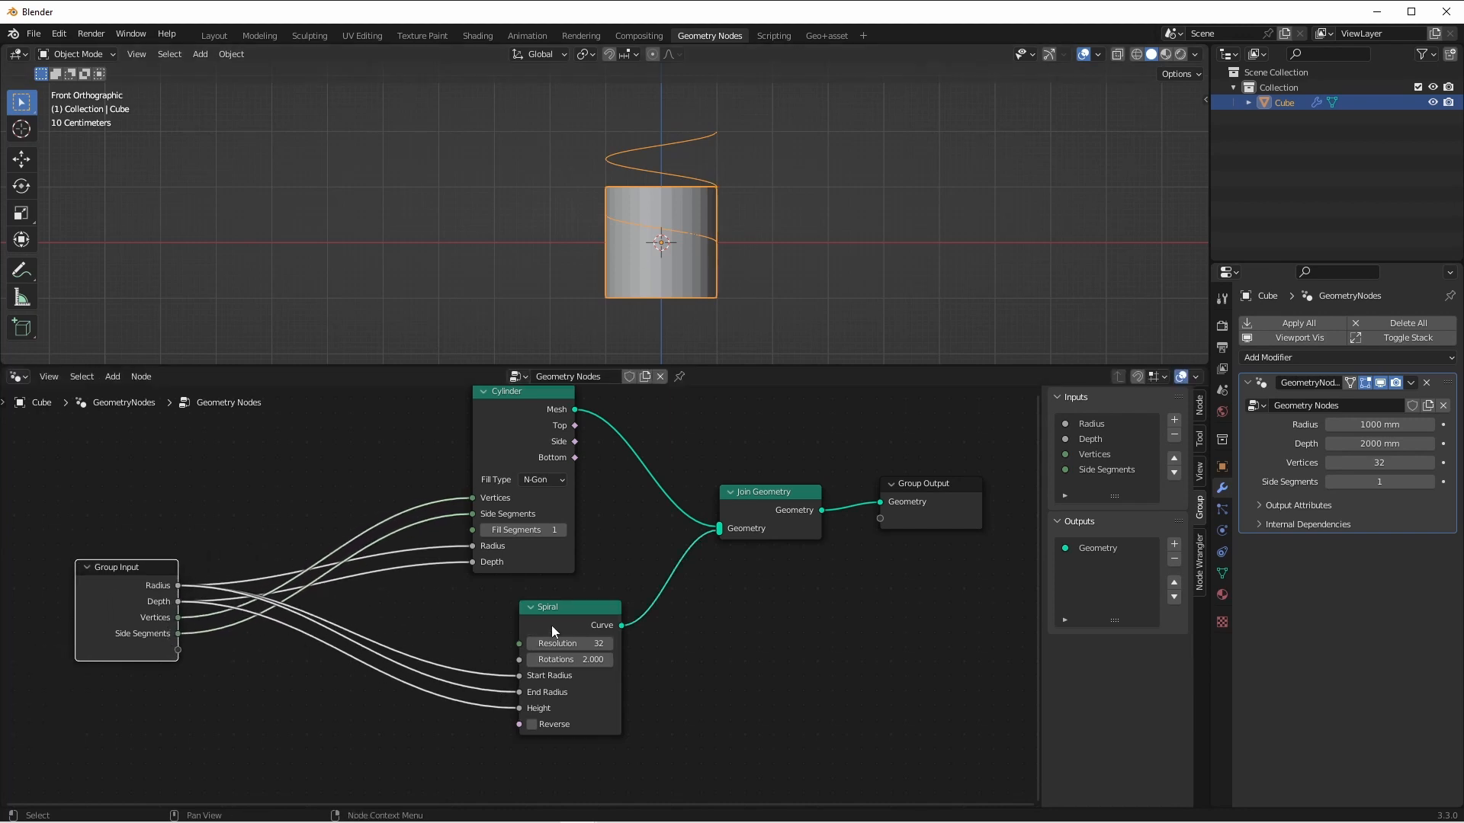
drag(570, 611, 589, 608)
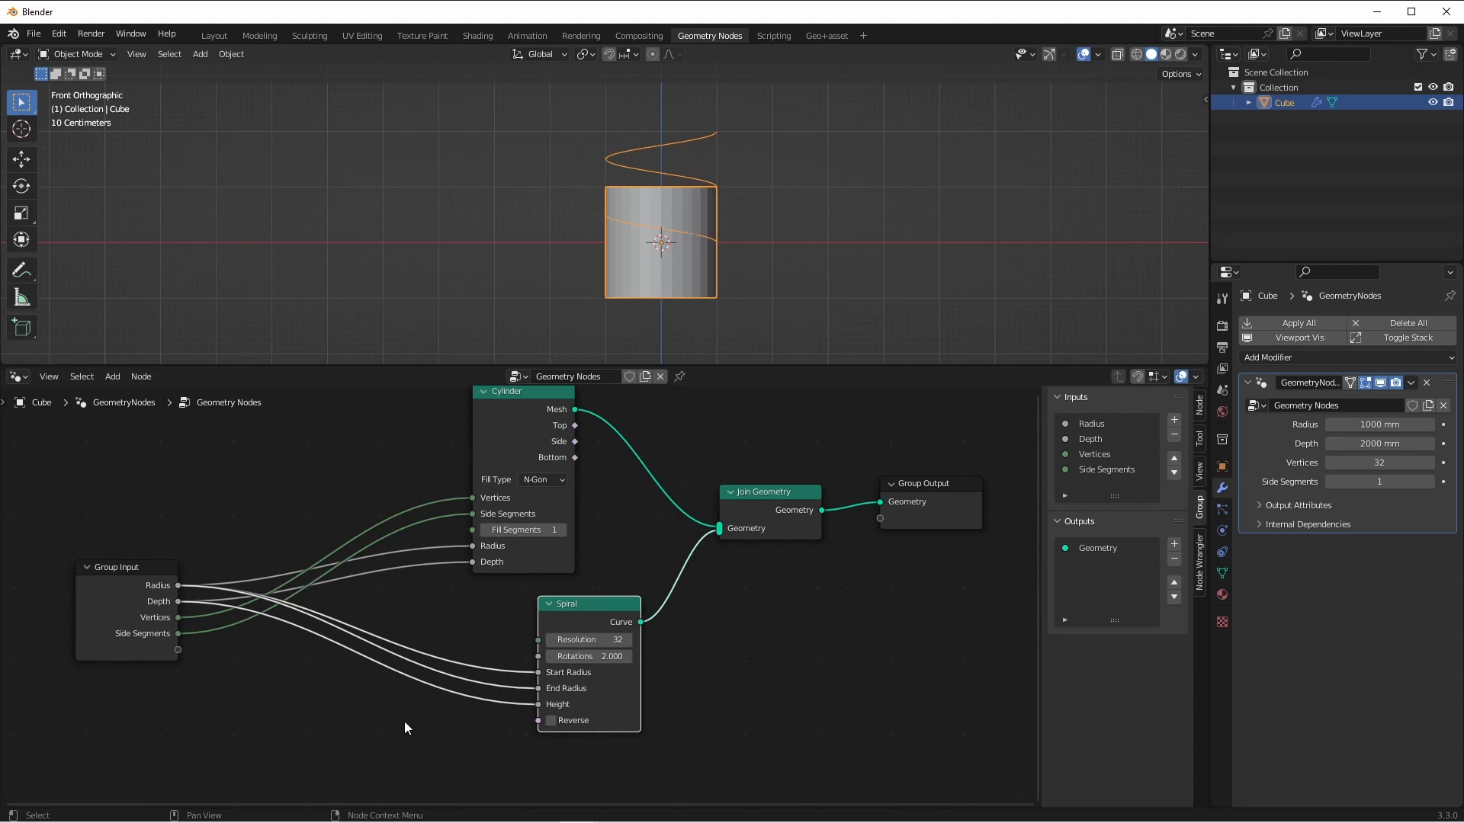
Insert a Math node set to Multiply between the group's Depth and the Spiral's Height.
key(shift+a)
mouse_move(332, 701)
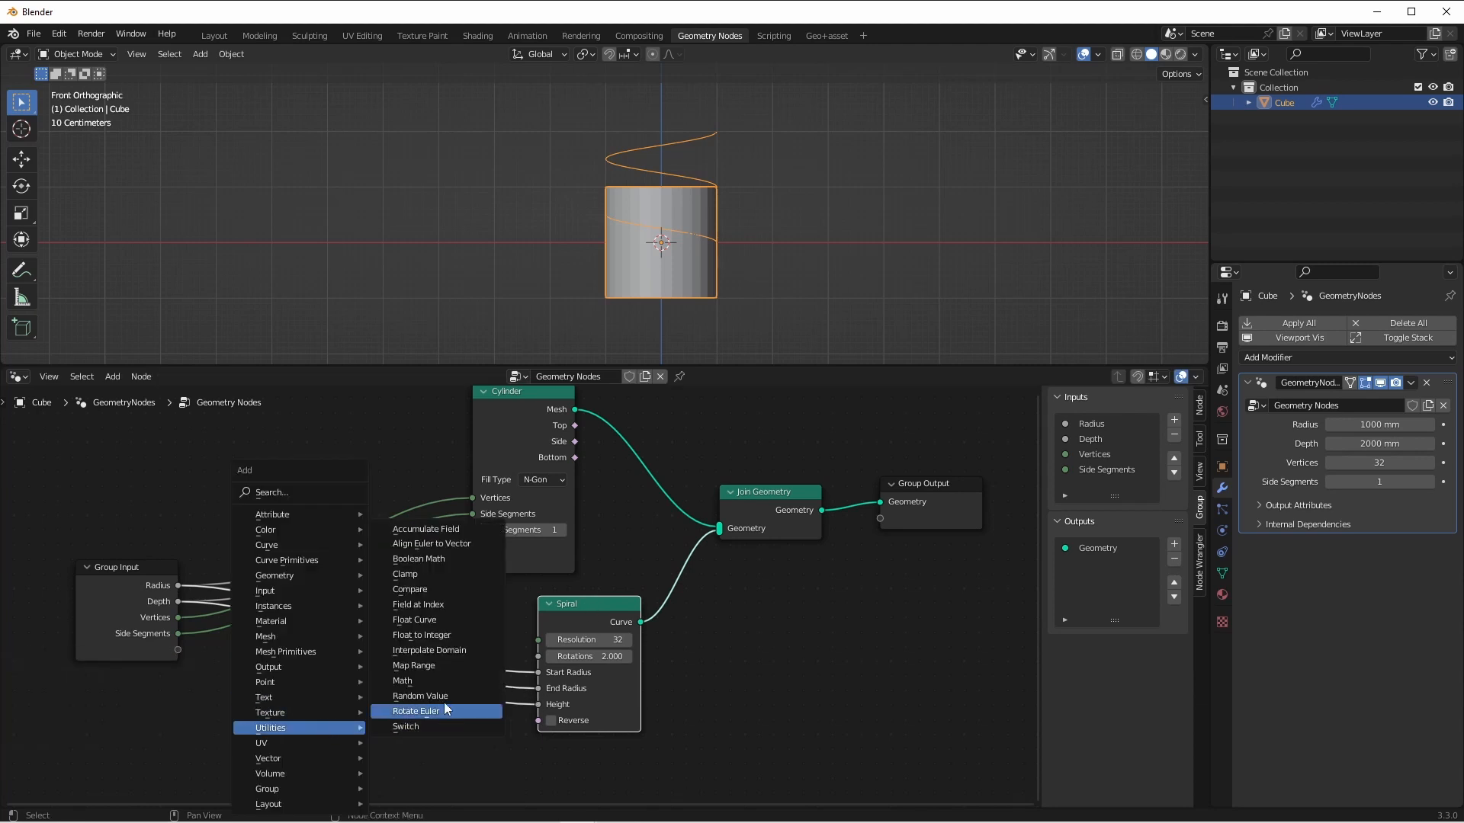
click(432, 681)
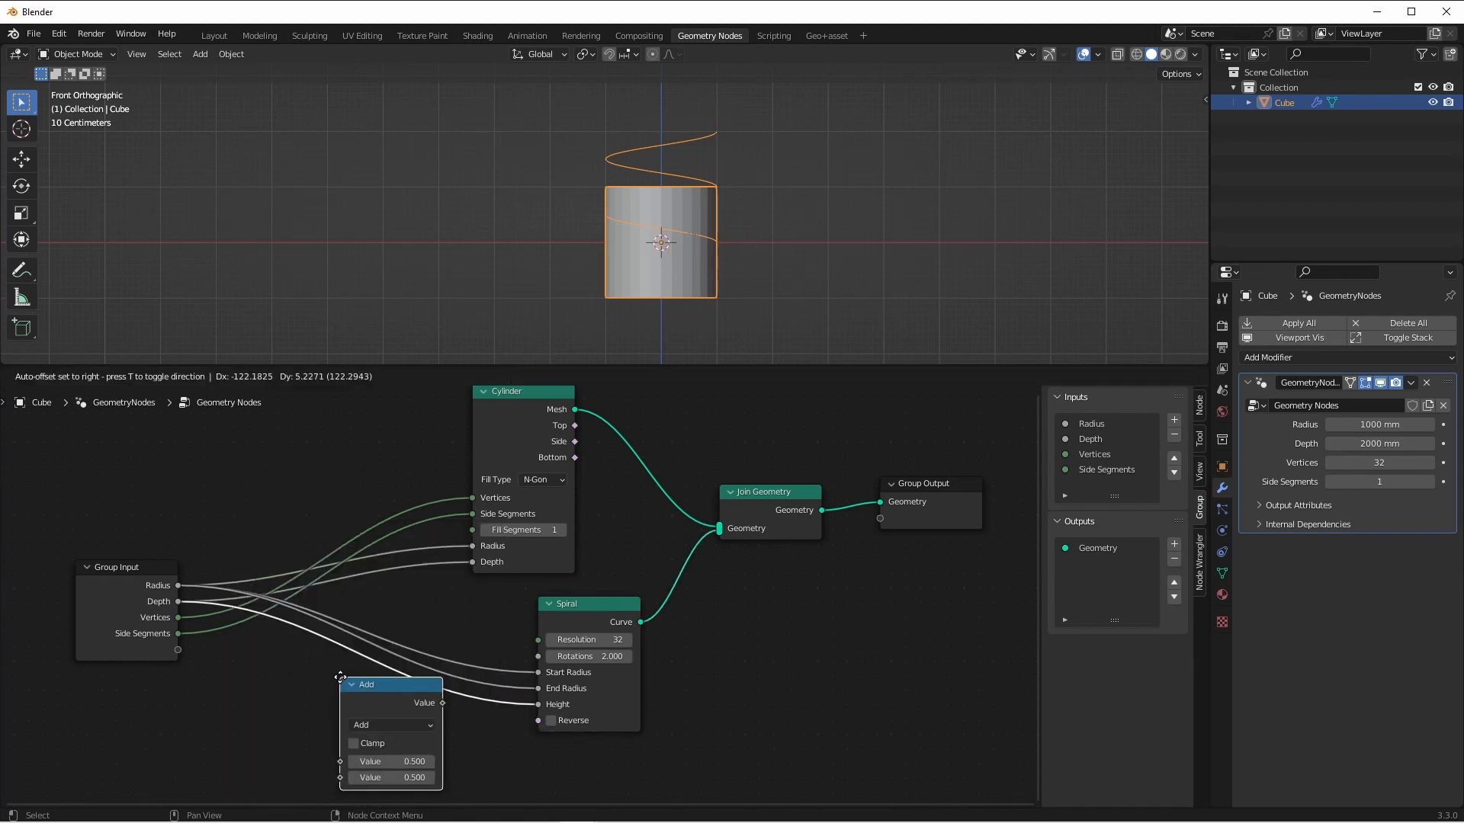
click(340, 677)
click(383, 726)
click(405, 761)
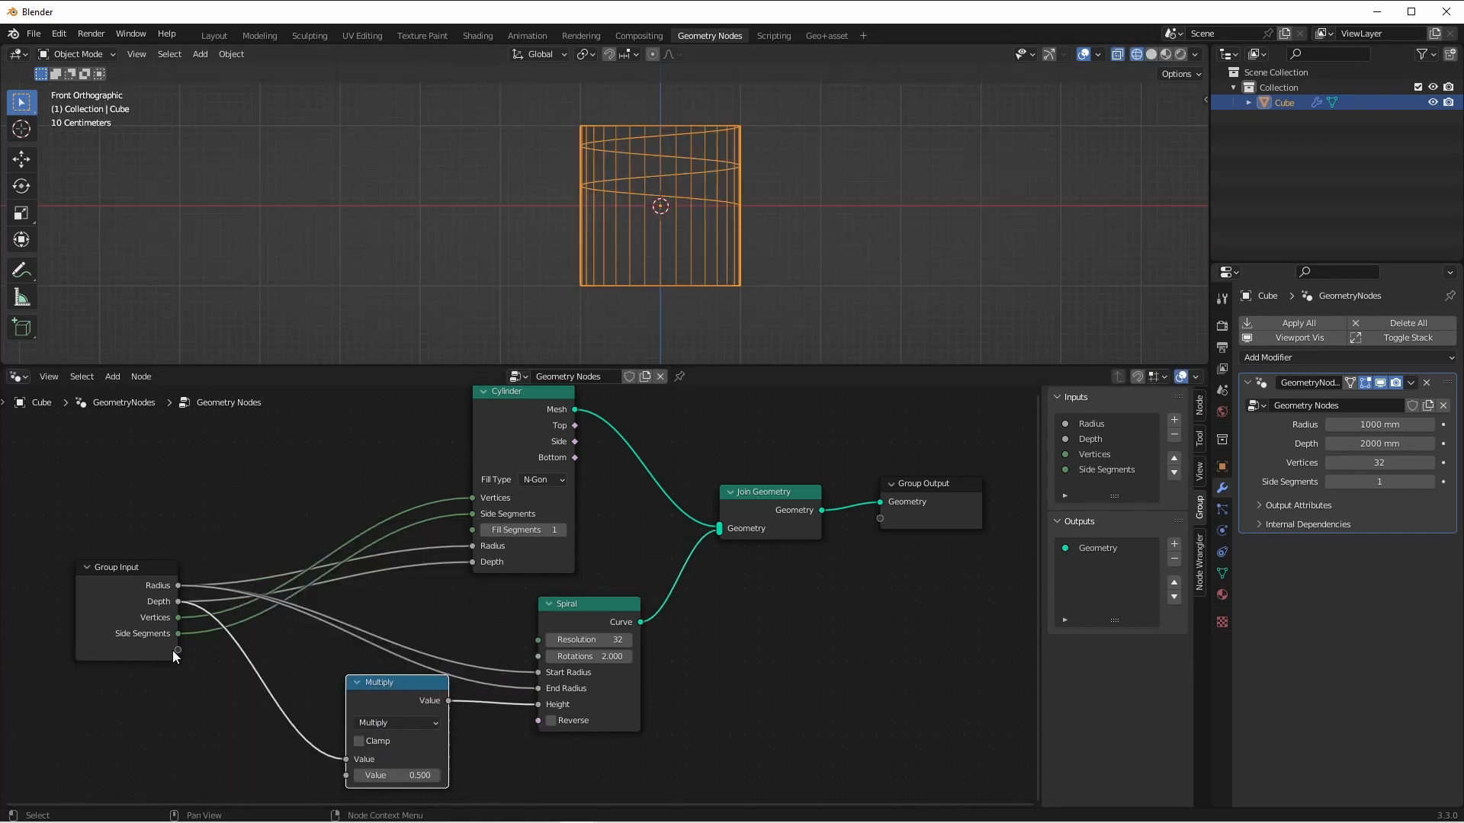
Expose the Multiply node's second value as a group input named "Spiral Height Factor".
drag(180, 649, 359, 774)
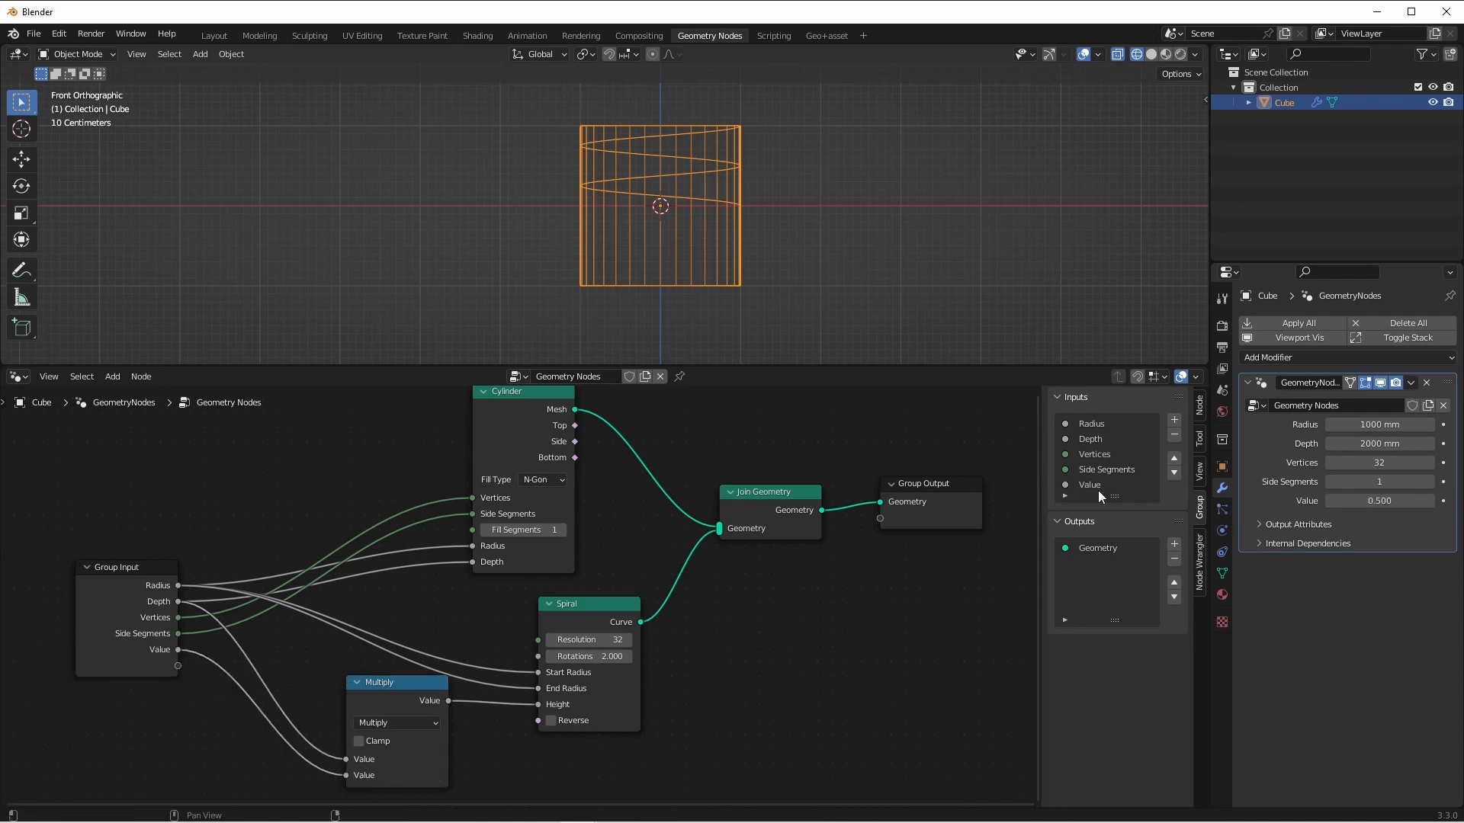
double_click(1097, 488)
key(BackSpace)
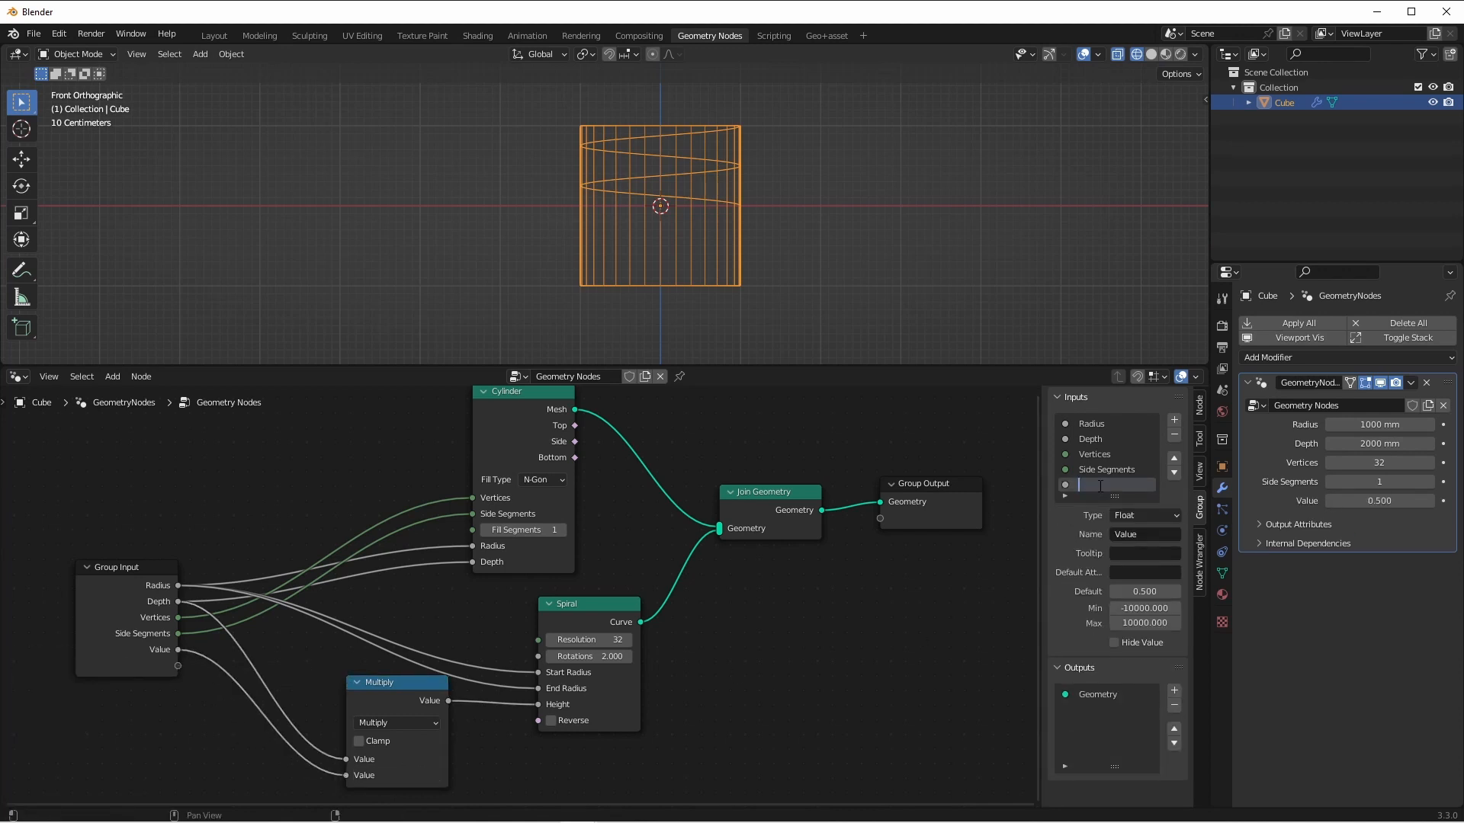
text(Spiral Height Factor)
Limit the Spiral Height Factor input to a minimum of 0 and a maximum of 1.
click(1144, 608)
text(0)
key(Tab)
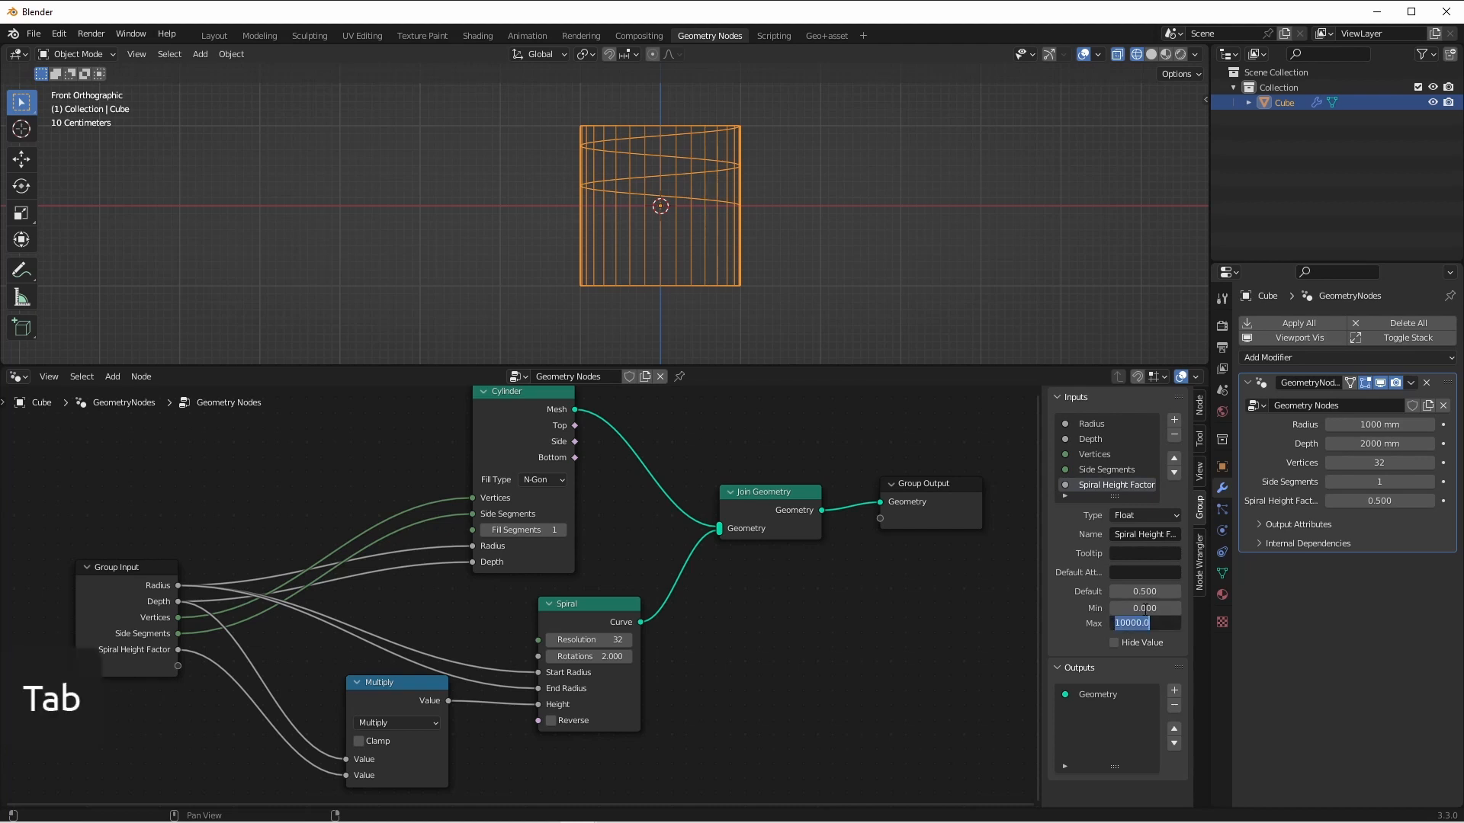
text(1)
key(Tab)
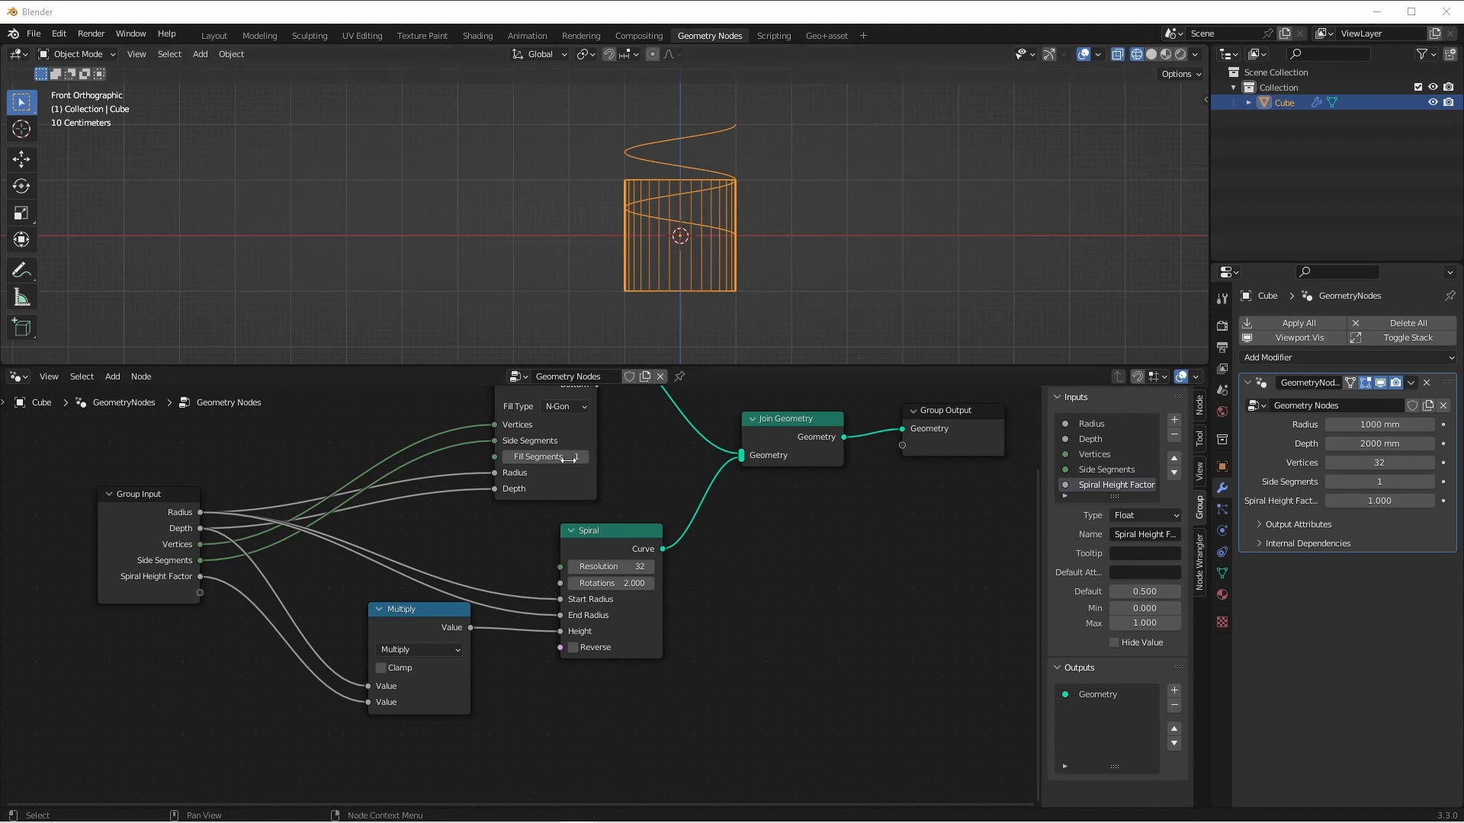
Insert a Set Position node between the Spiral and the Join Geometry node.
key(shift+a)
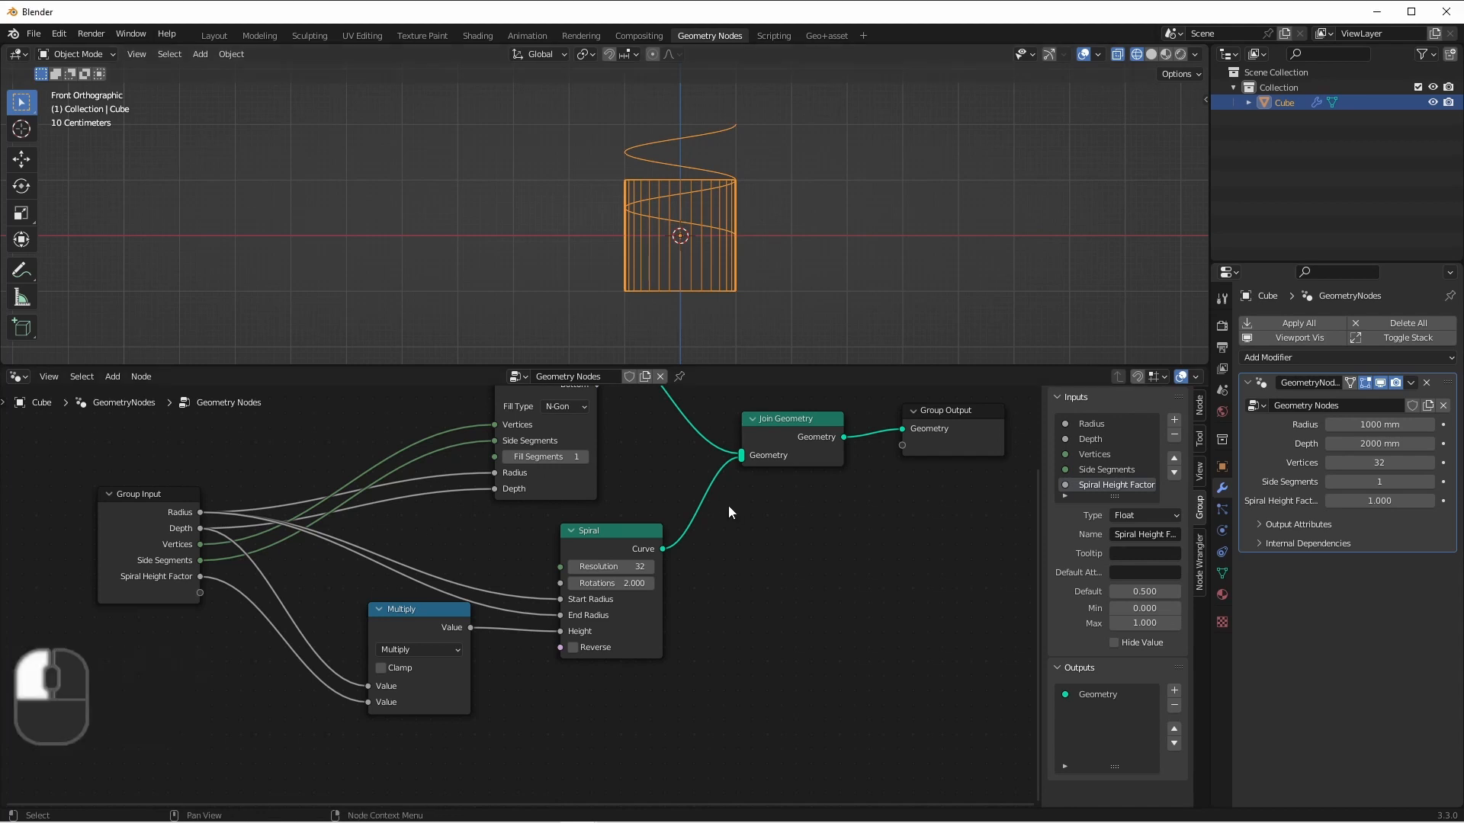
key(shift+a)
mouse_move(686, 353)
click(802, 557)
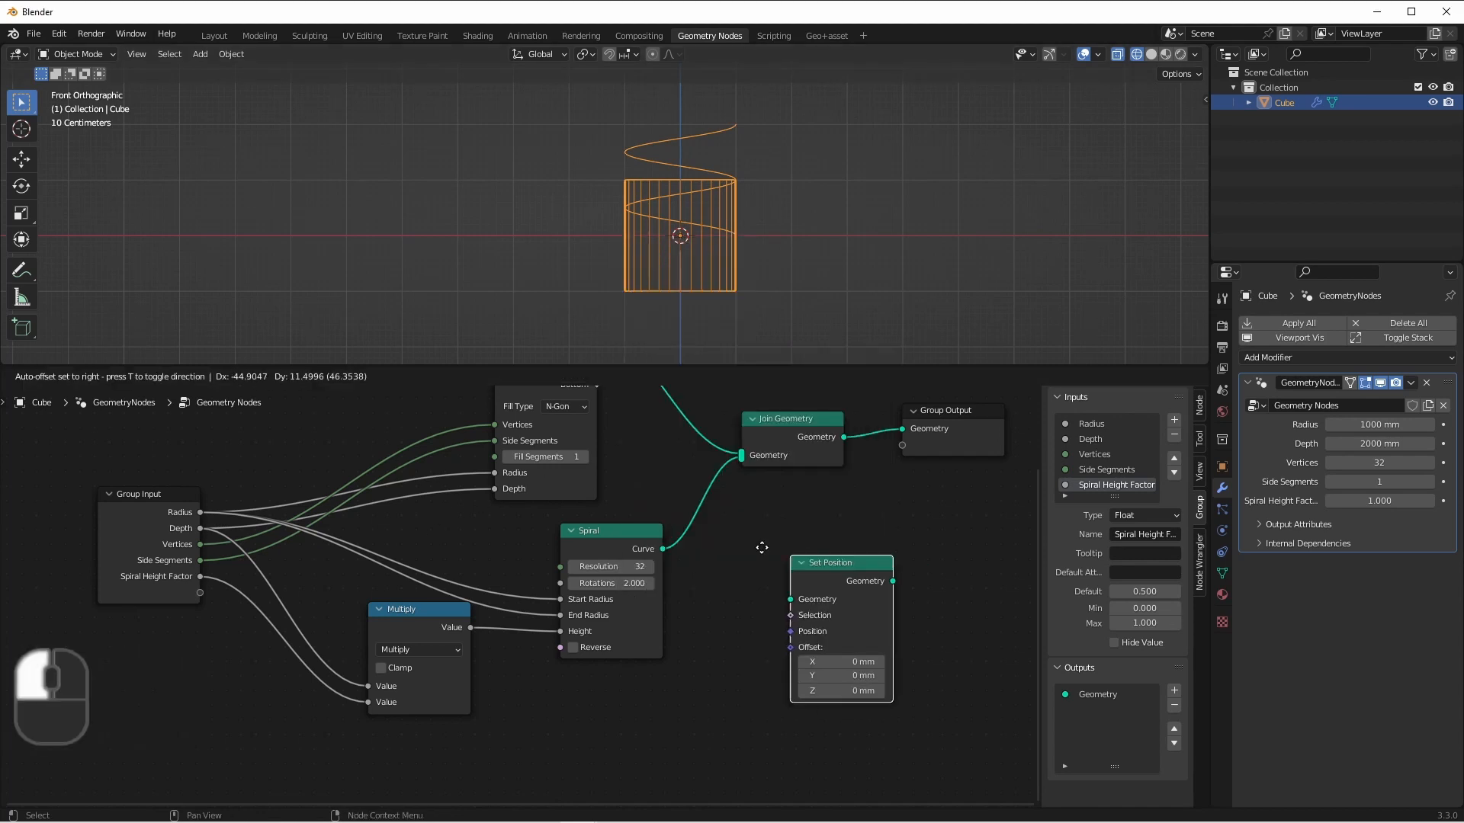
click(775, 602)
Add a Combine XYZ node to Set Position's Offset and connect the Multiply result to its Z.
drag(721, 598, 677, 712)
text(combin)
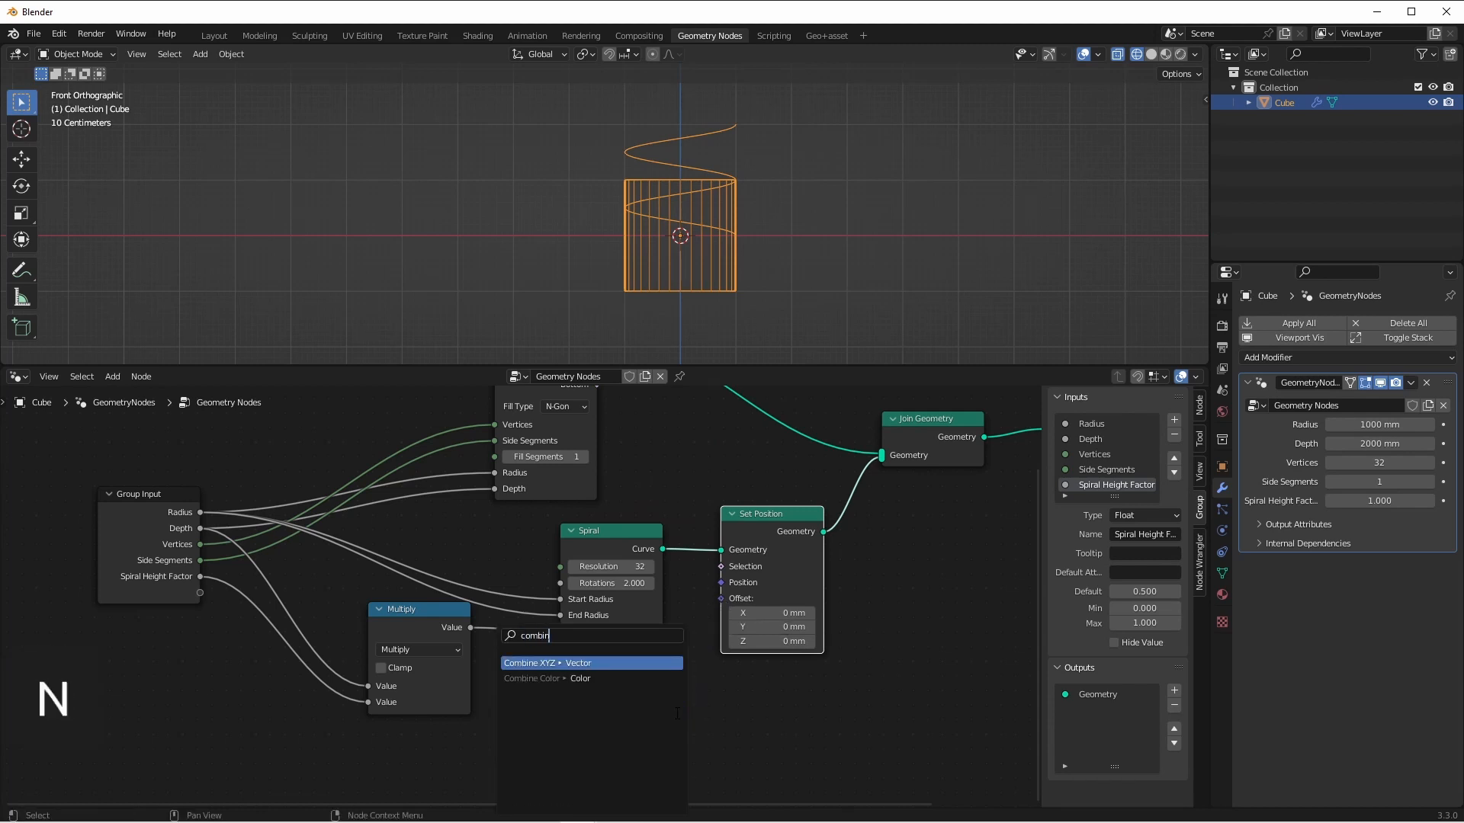
key(Return)
click(676, 695)
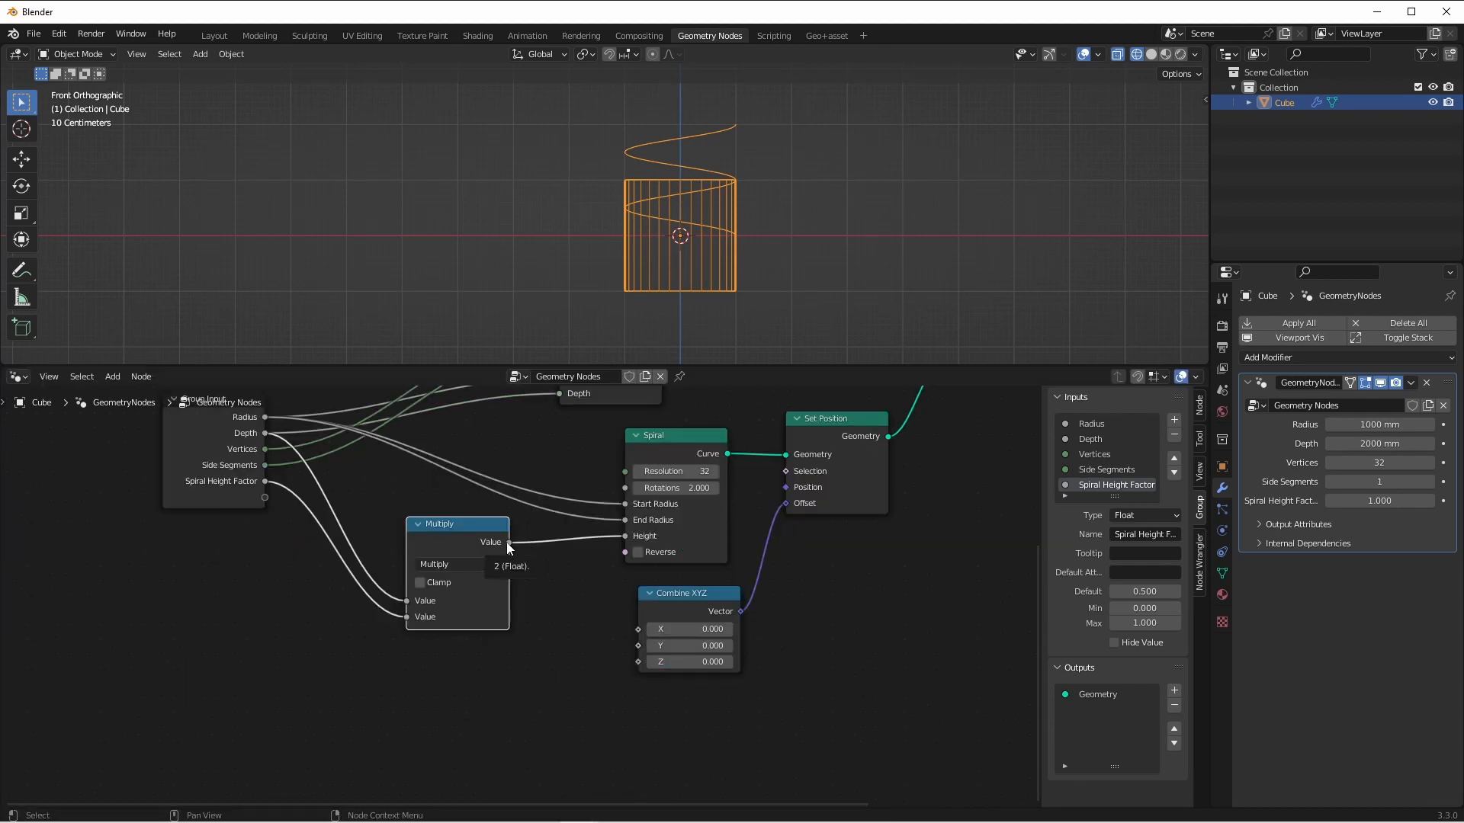
drag(507, 542, 639, 665)
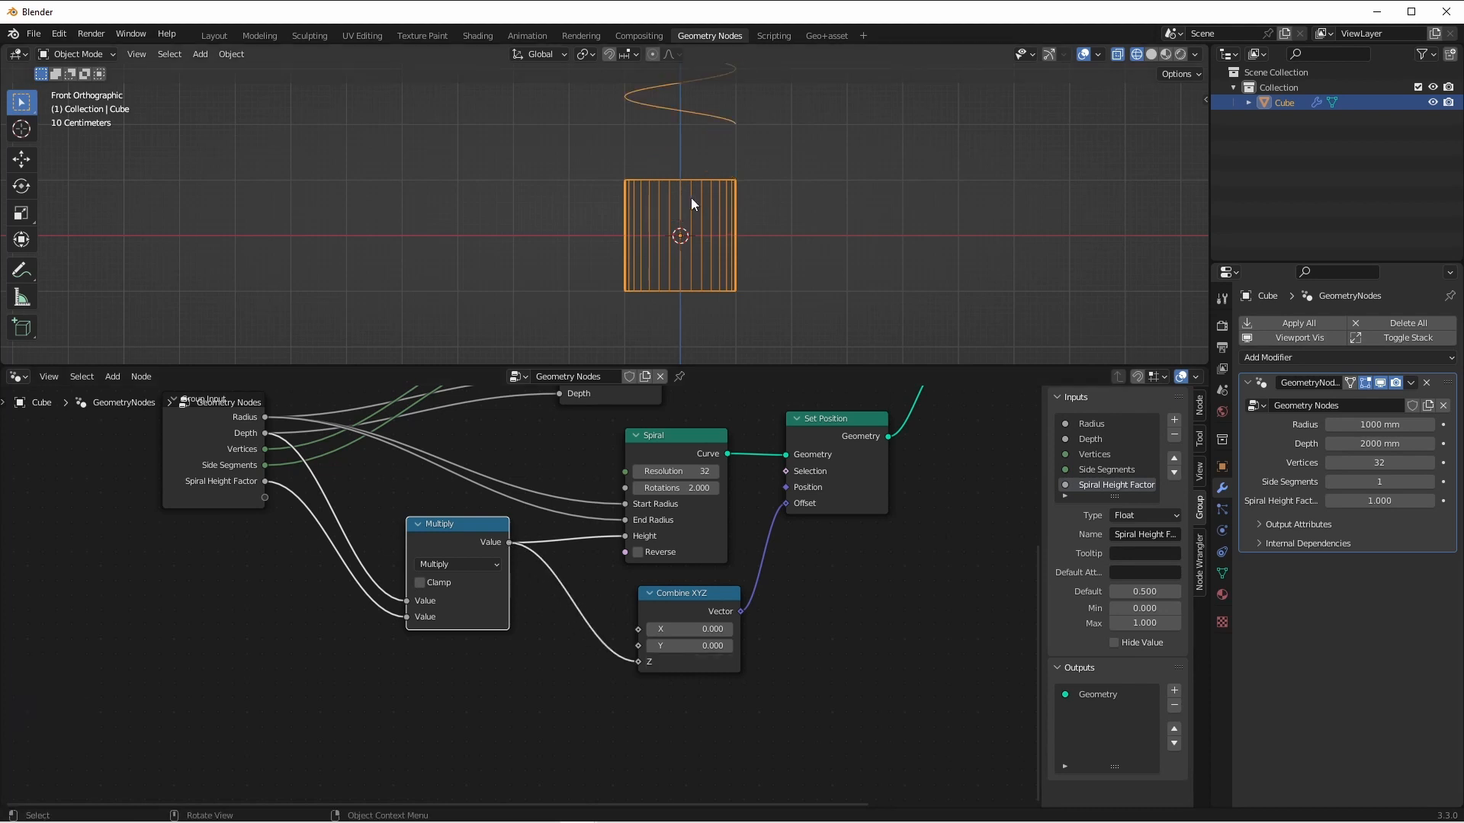
Duplicate the Multiply node and insert the copy between the original and the Combine XYZ's Z input.
click(445, 528)
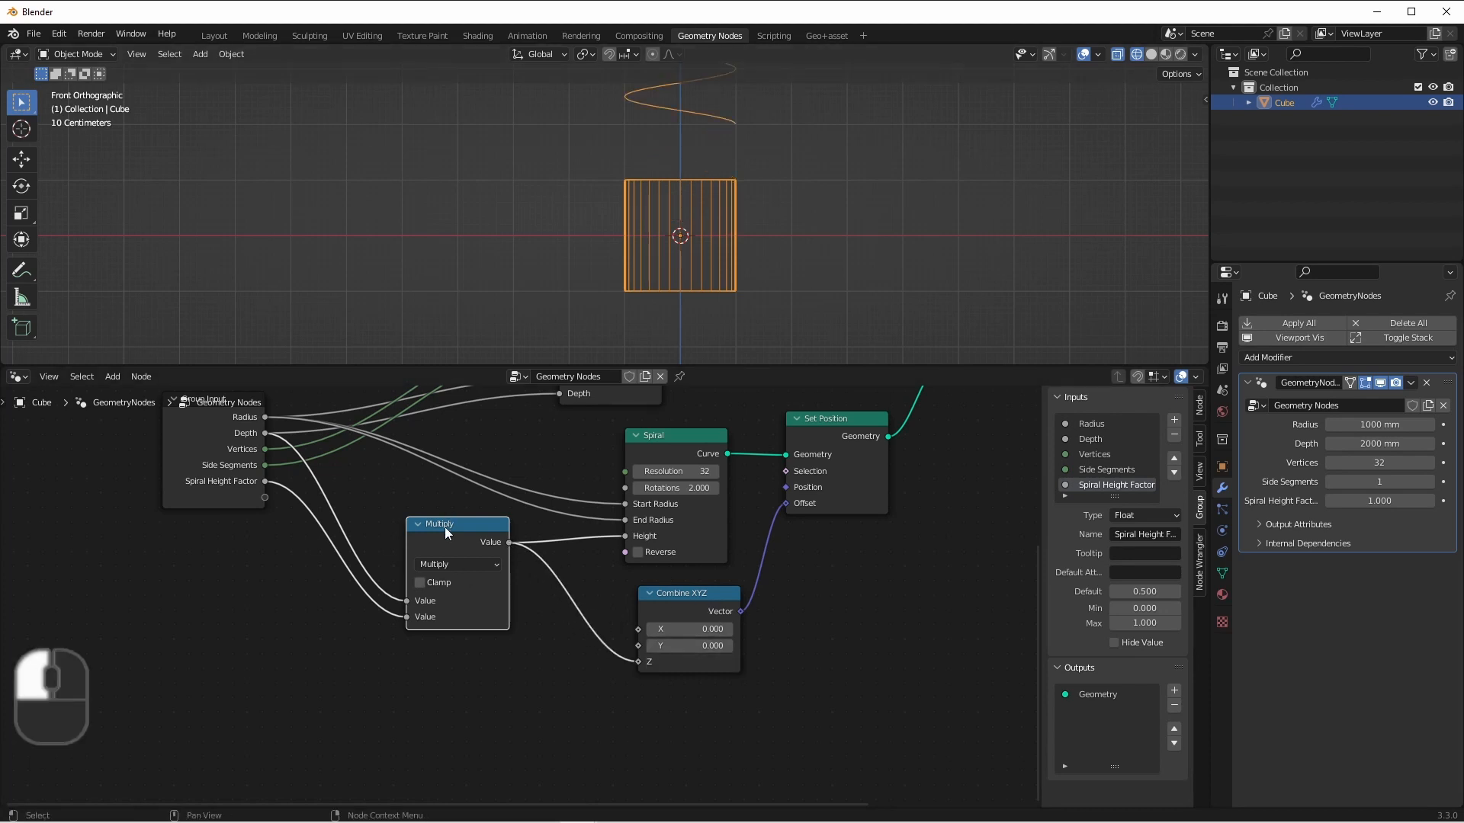
key(shift+d)
click(547, 605)
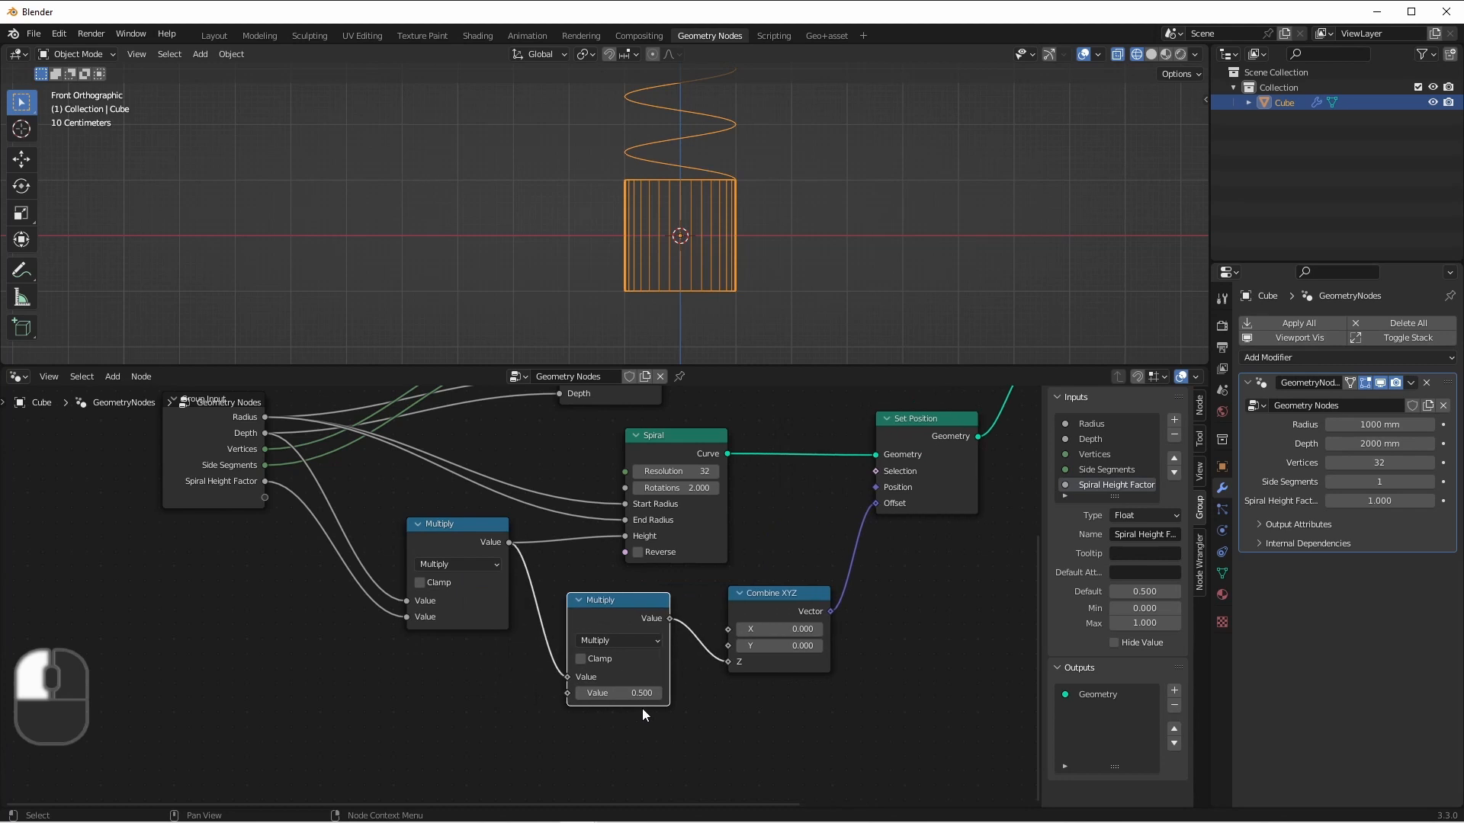
Try -1 as the multiplication factor of the second Multiply node feeding Combine XYZ.
click(635, 694)
text(-1)
key(Return)
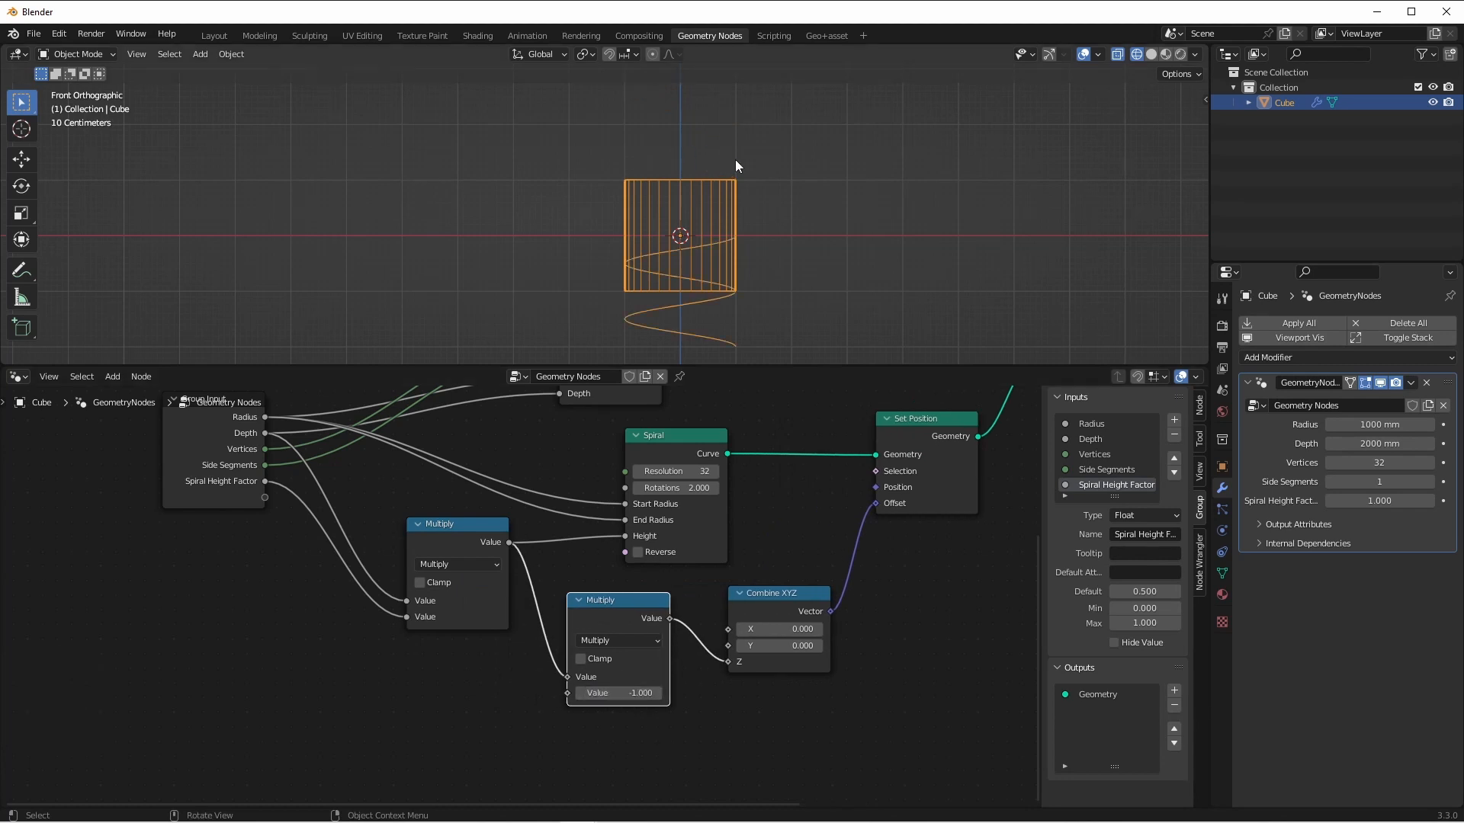
Set the second Multiply node's factor to -0.5 to centre the spiral on the cylinder's height.
click(635, 695)
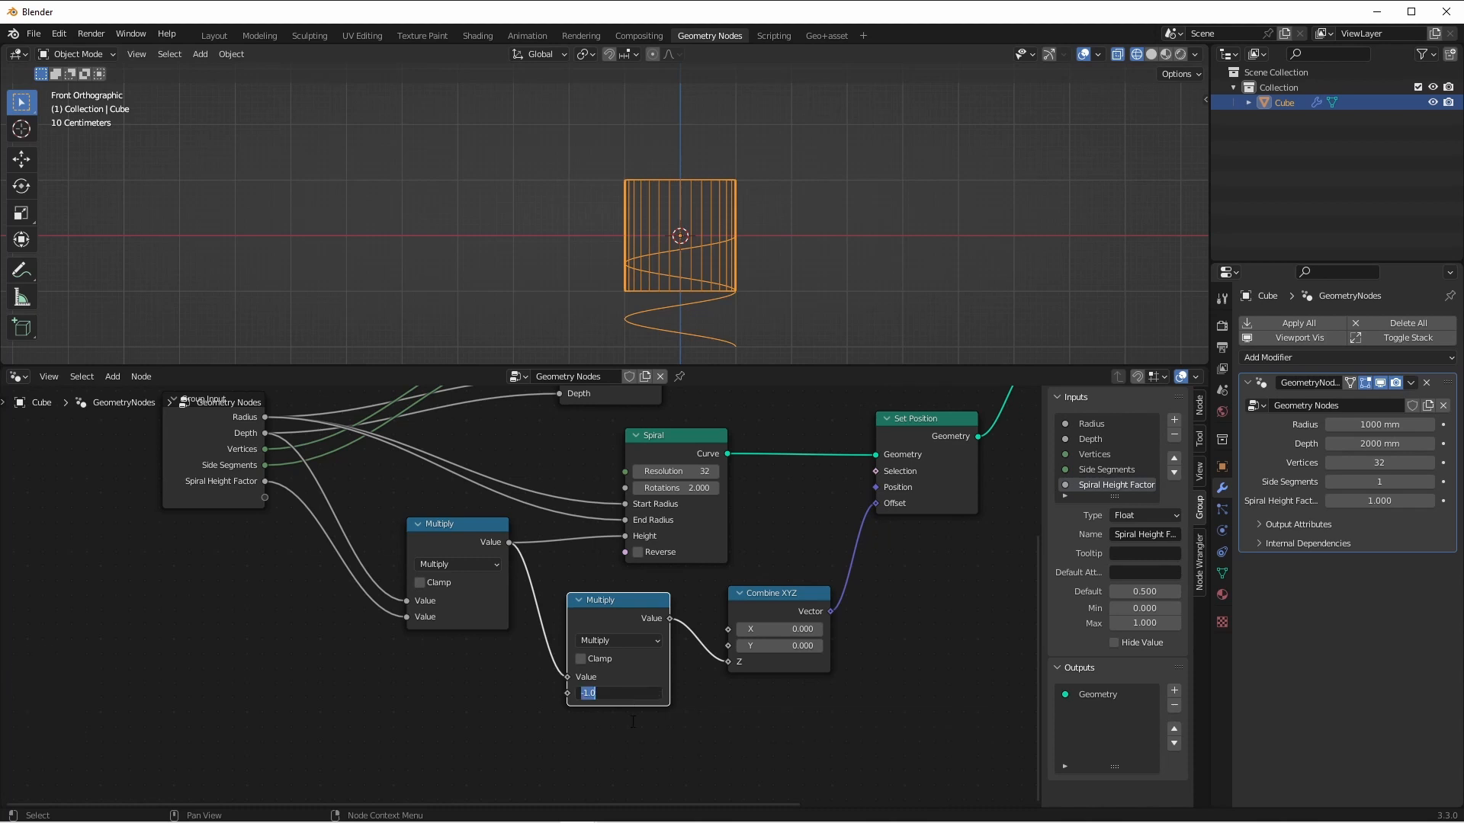
text(-.5)
key(Return)
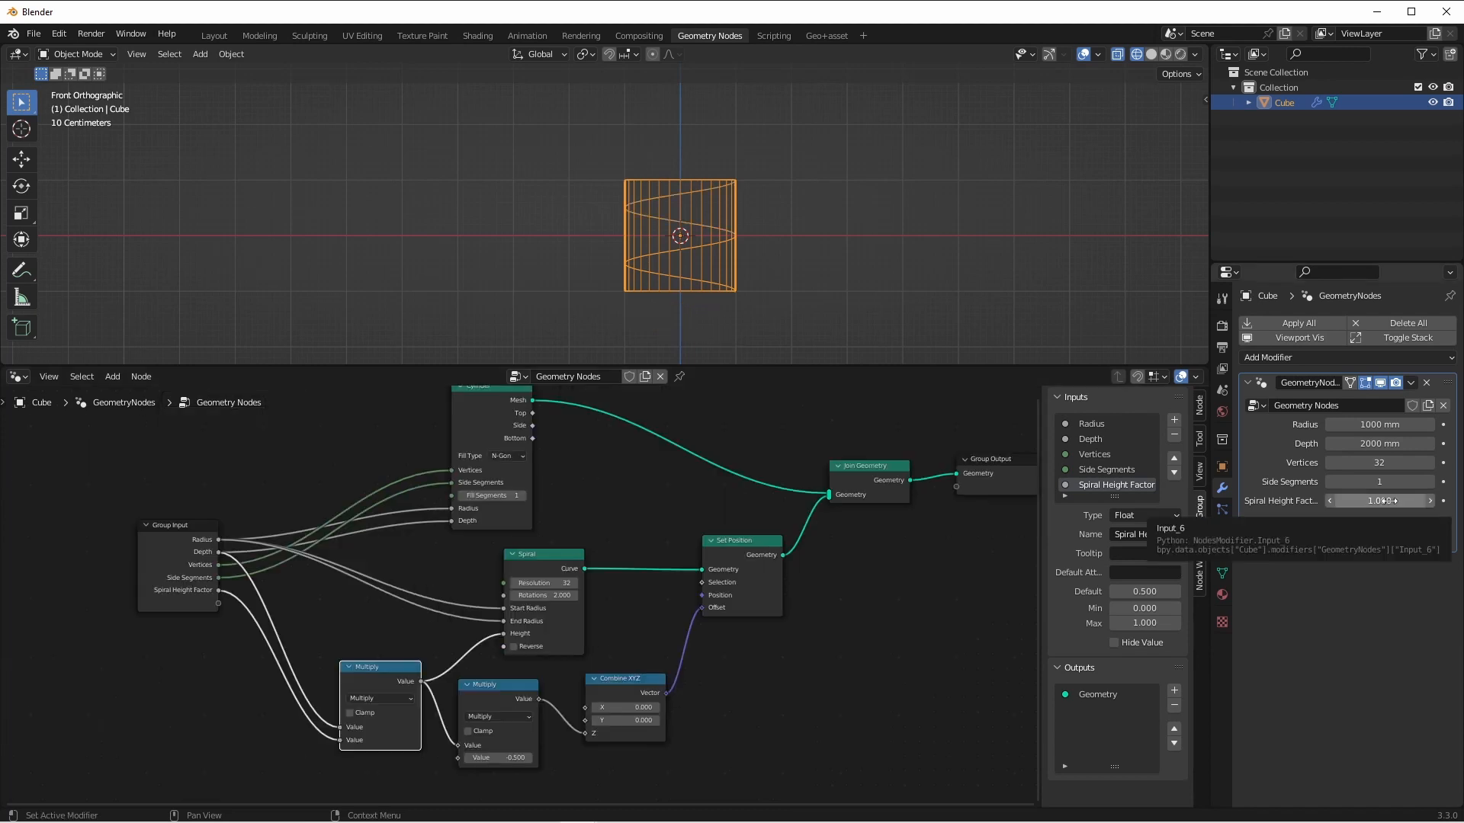
mouse_move(1380, 500)
mouse_down()
mouse_move(1029, 500)
mouse_move(1380, 501)
mouse_up()
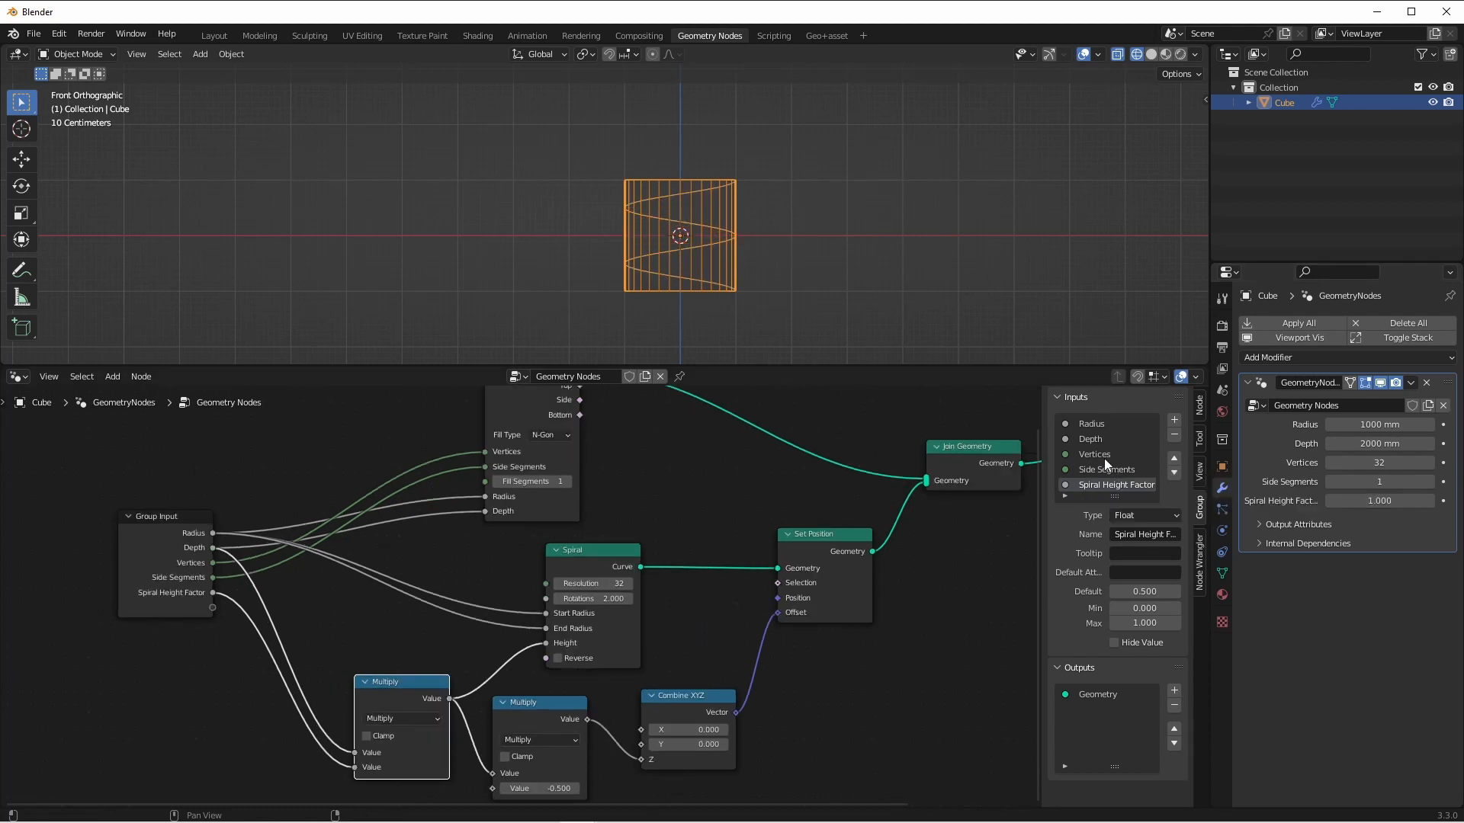
Rename the group's Vertices input to Resolution and connect it to the Spiral's Resolution as well.
double_click(1105, 455)
text(Resolution)
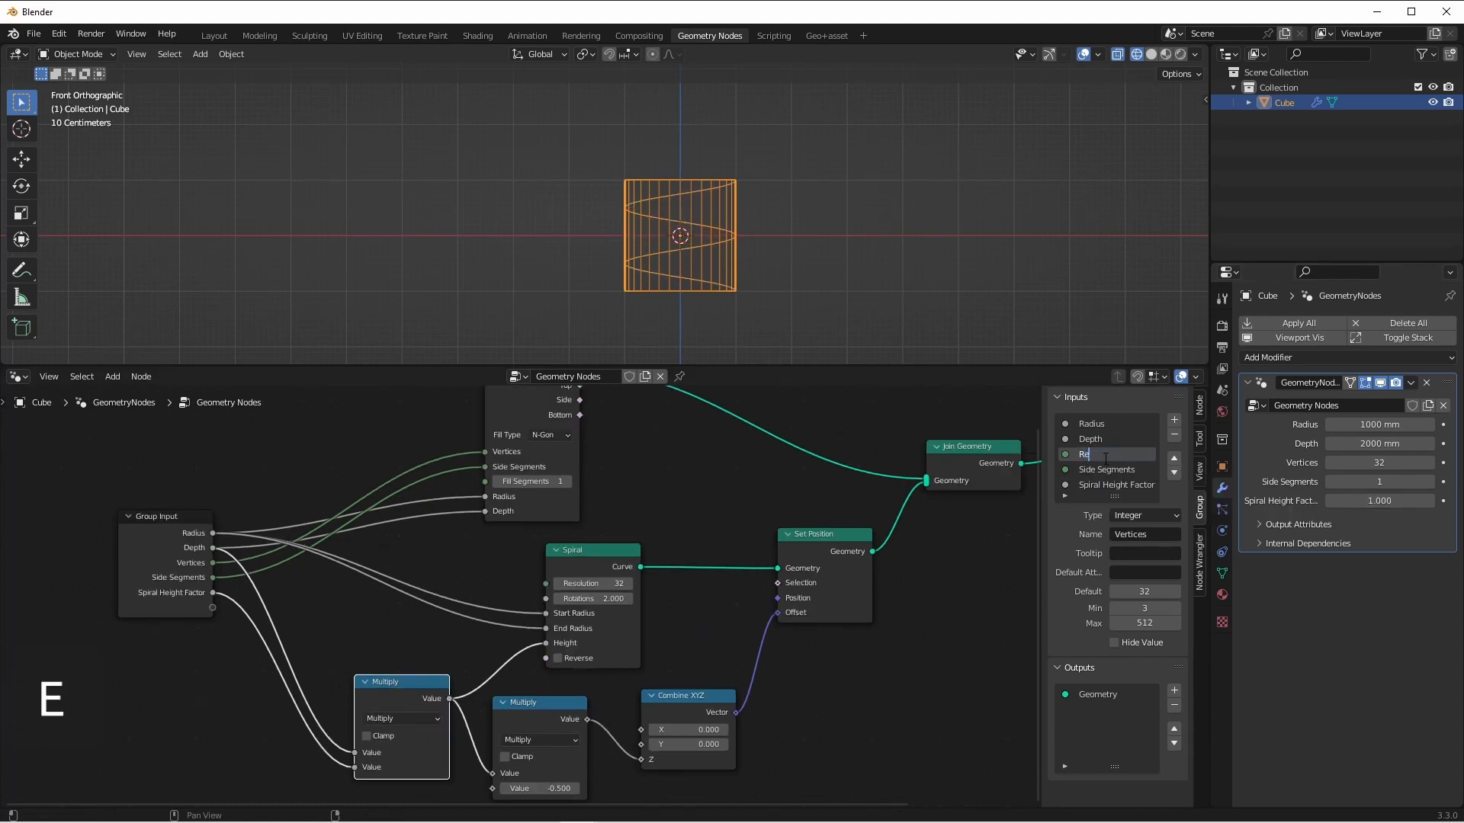
key(Return)
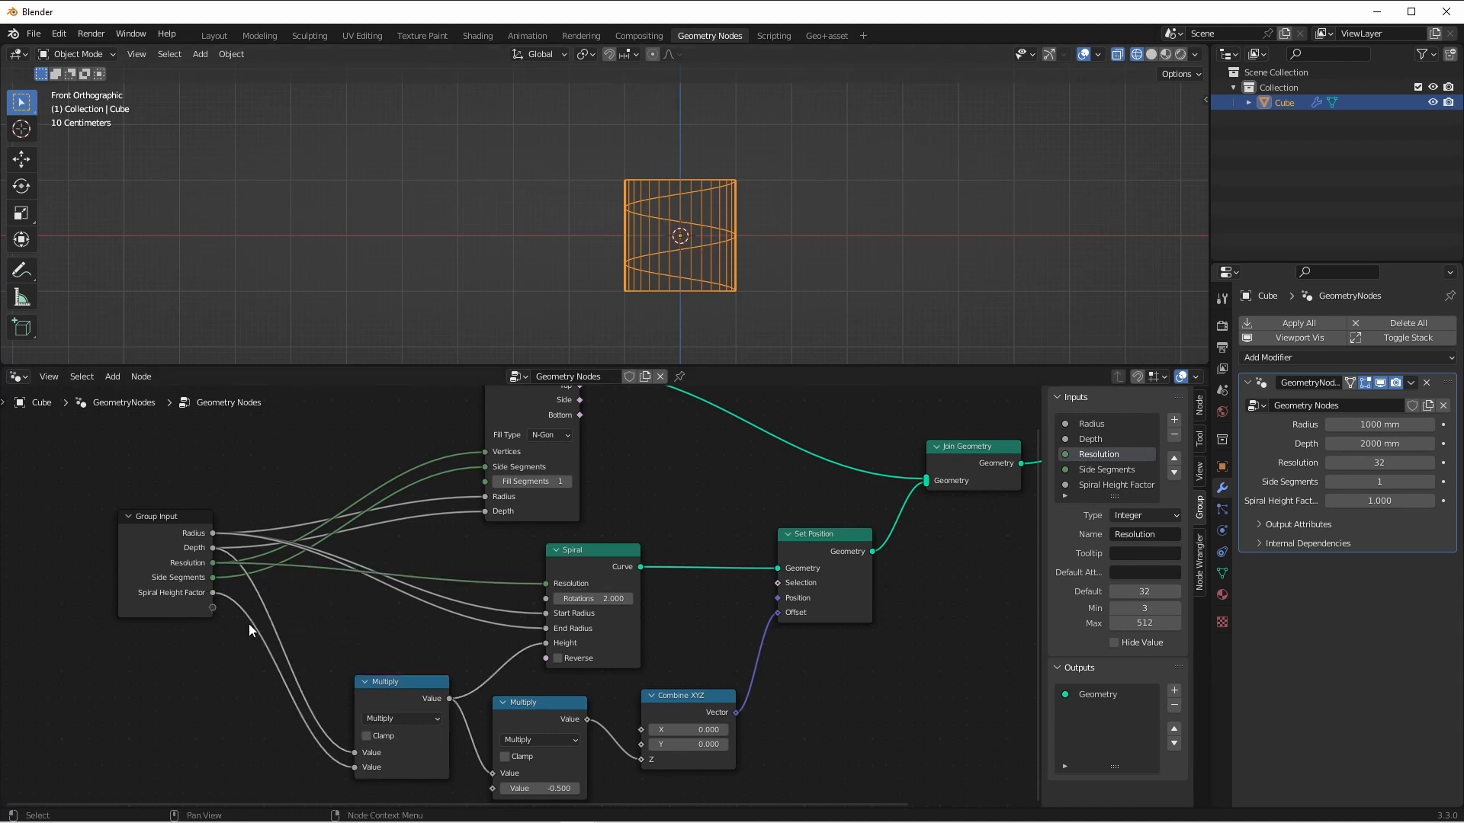
Expose the Spiral's Rotations as a new group input and set it to 4 on the modifier.
drag(212, 608, 542, 598)
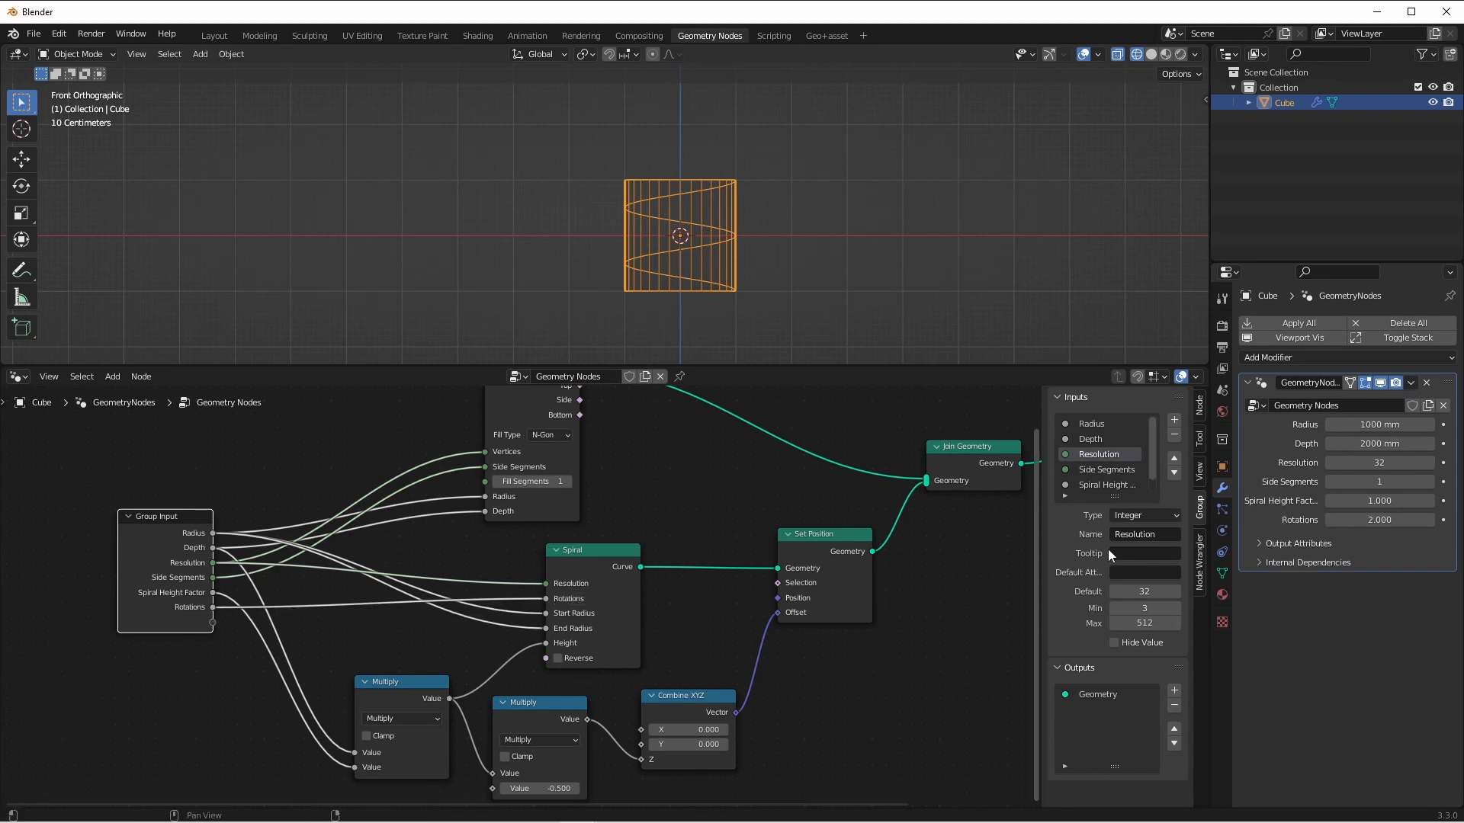
scroll(295, 536, down, 1)
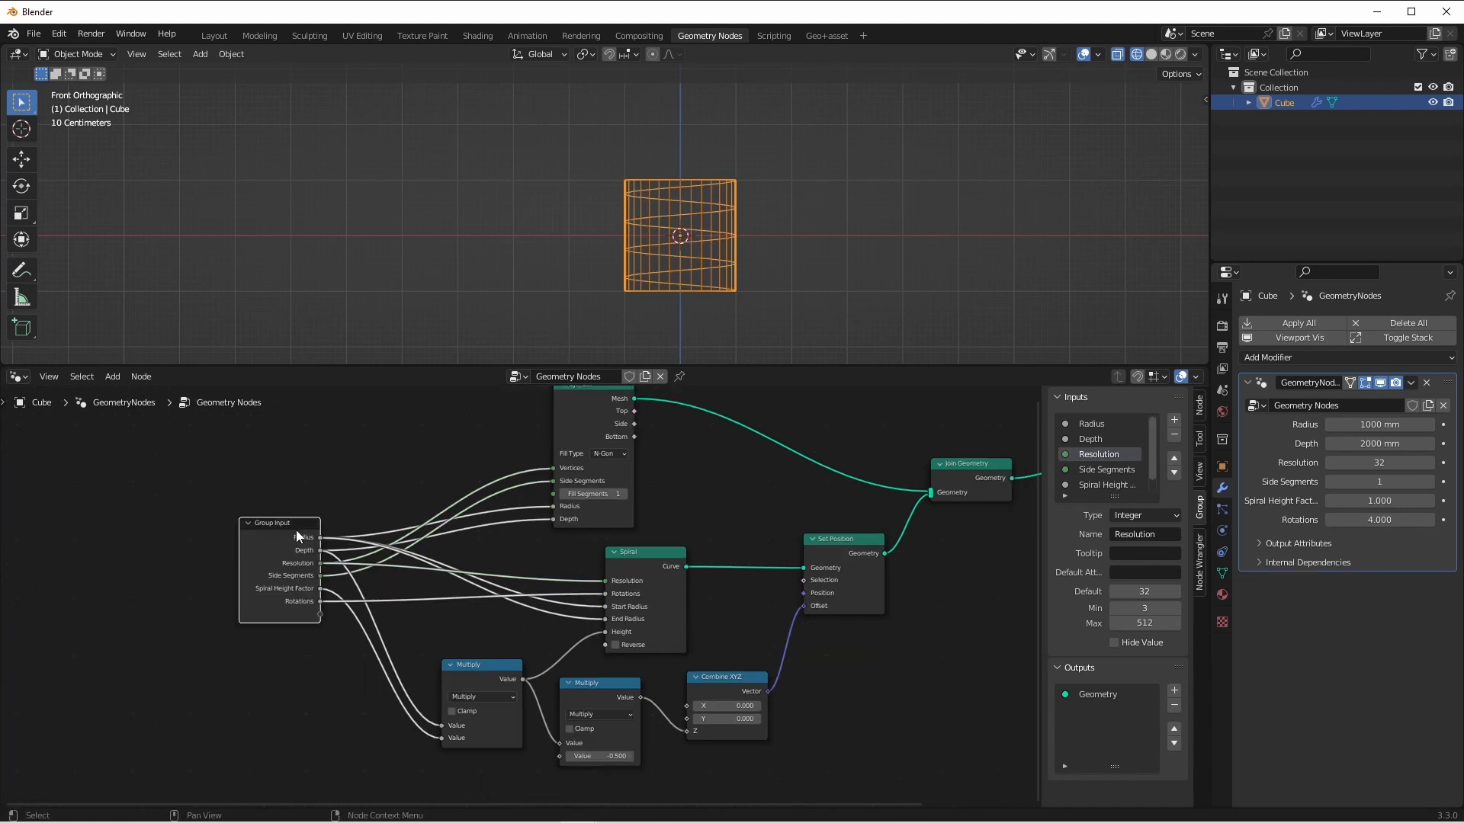
Duplicate the Group Input node and connect the copy's Radius, Depth, Resolution and Side Segments to the Cylinder's matching inputs.
click(278, 565)
key(shift+d)
click(346, 458)
drag(390, 420, 559, 508)
drag(390, 433, 555, 520)
drag(390, 446, 555, 468)
drag(390, 459, 555, 481)
Place another Group Input copy beside the first Multiply node and connect its Depth and Spiral Height Factor to the two values.
drag(279, 534, 290, 686)
key(g)
click(372, 567)
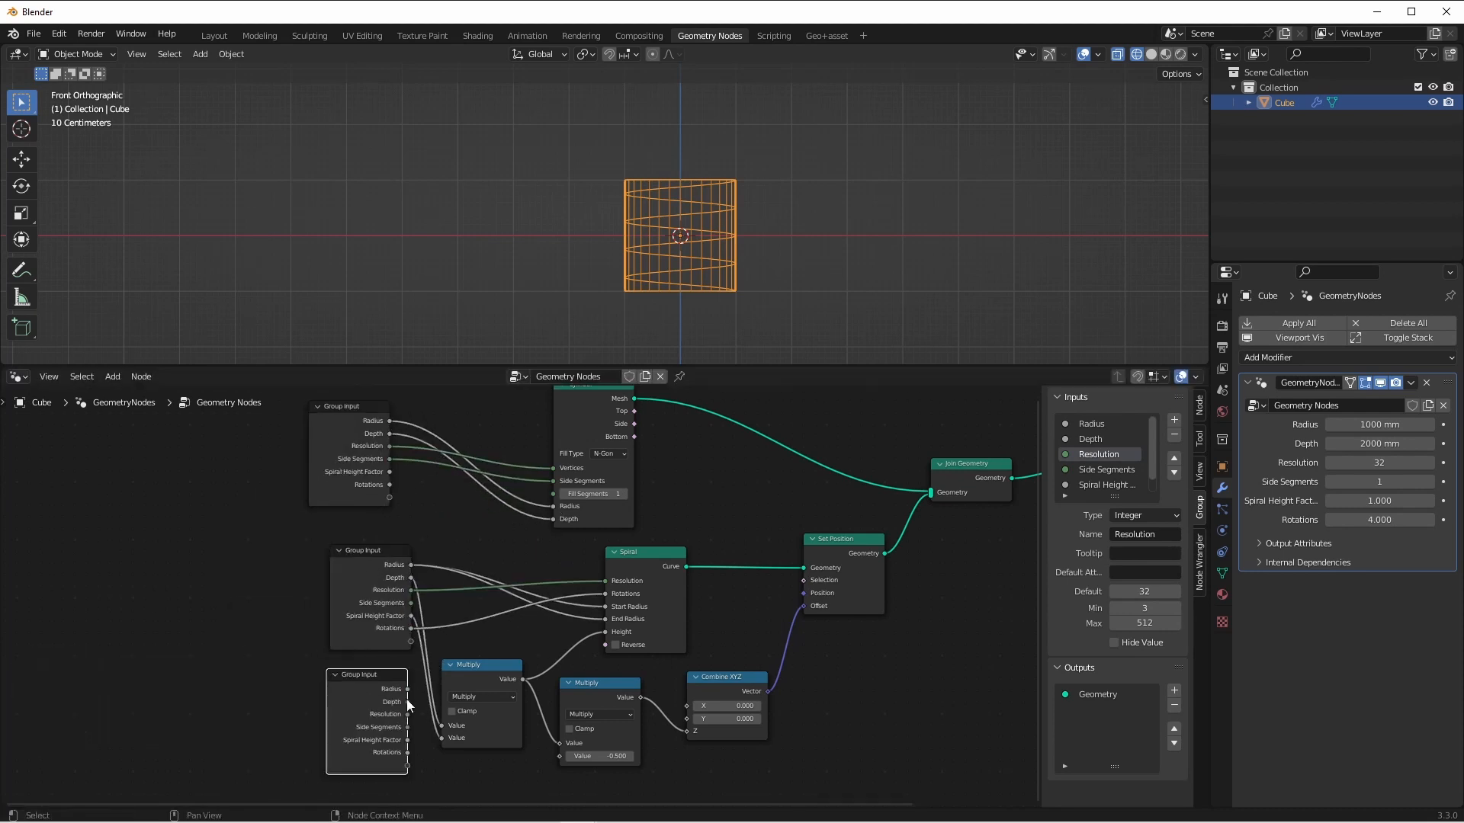
drag(408, 702, 442, 726)
drag(408, 740, 440, 739)
drag(351, 461, 374, 478)
Move Join Geometry and Group Output farther along and insert a Curve to Mesh node between Set Position and Join Geometry.
scroll(816, 565, down, 1)
middle_drag(816, 565, 592, 566)
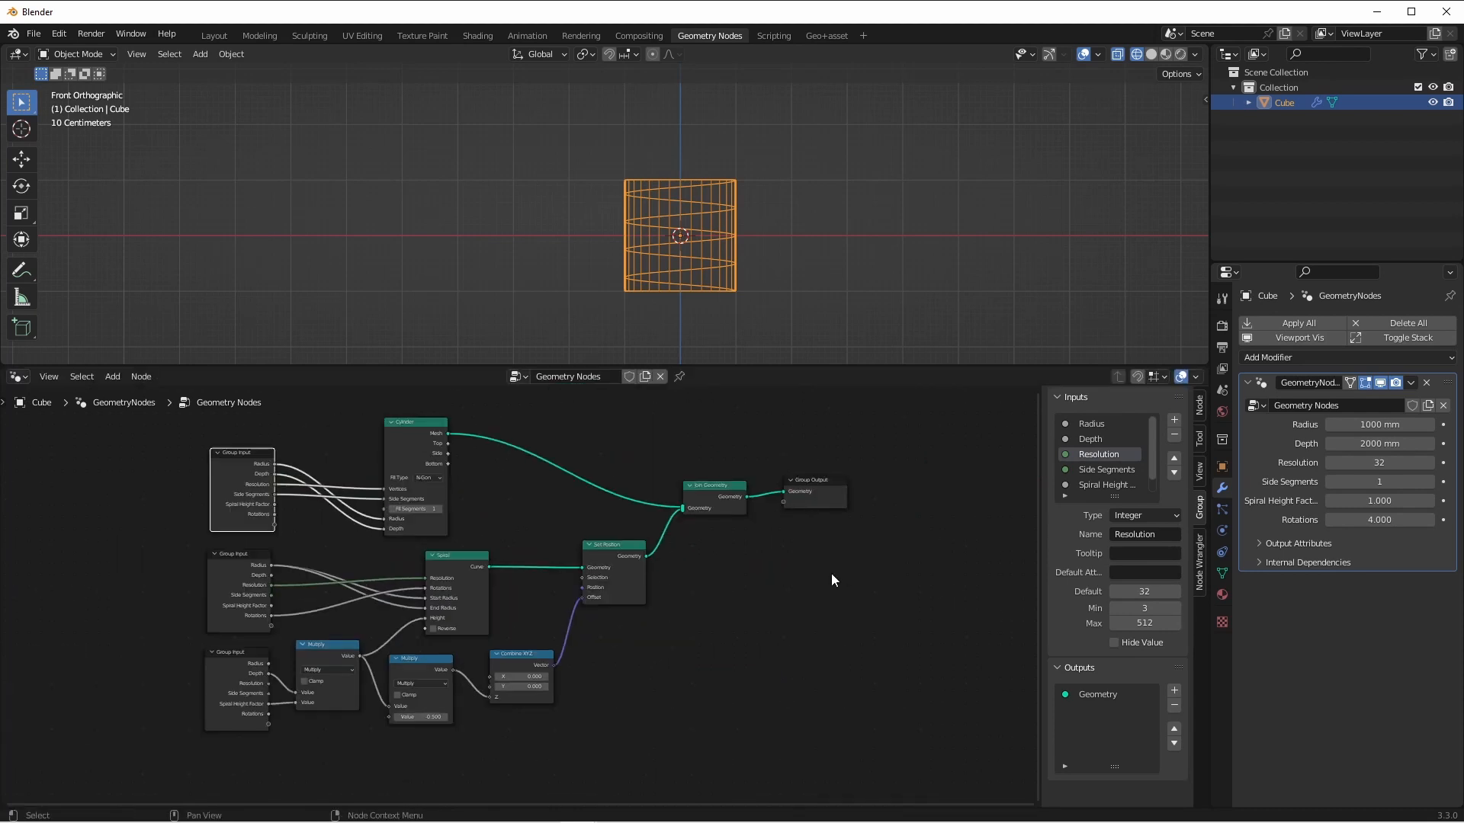
drag(877, 556, 845, 490)
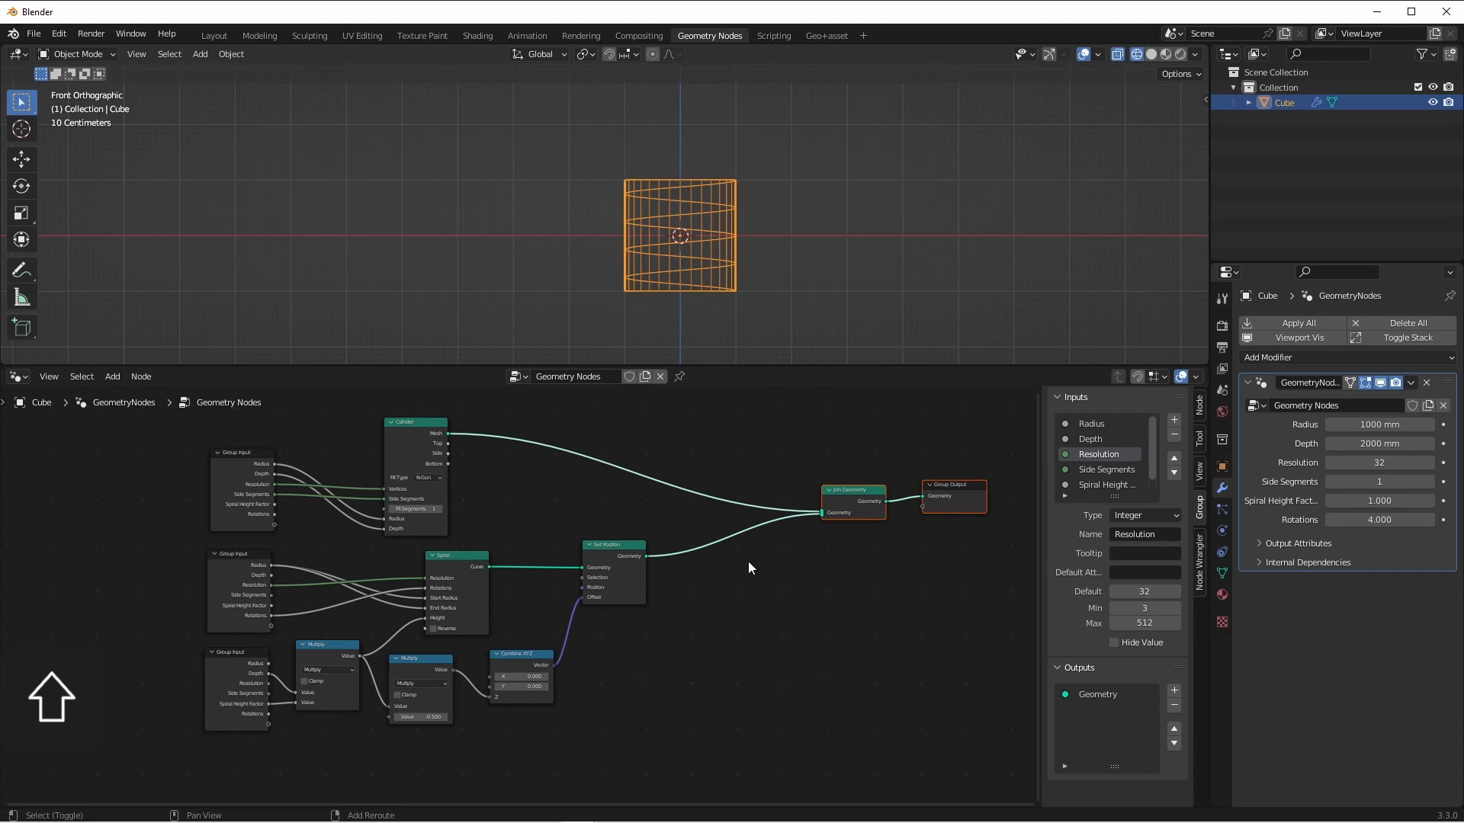
key(shift+a)
mouse_move(694, 534)
click(848, 135)
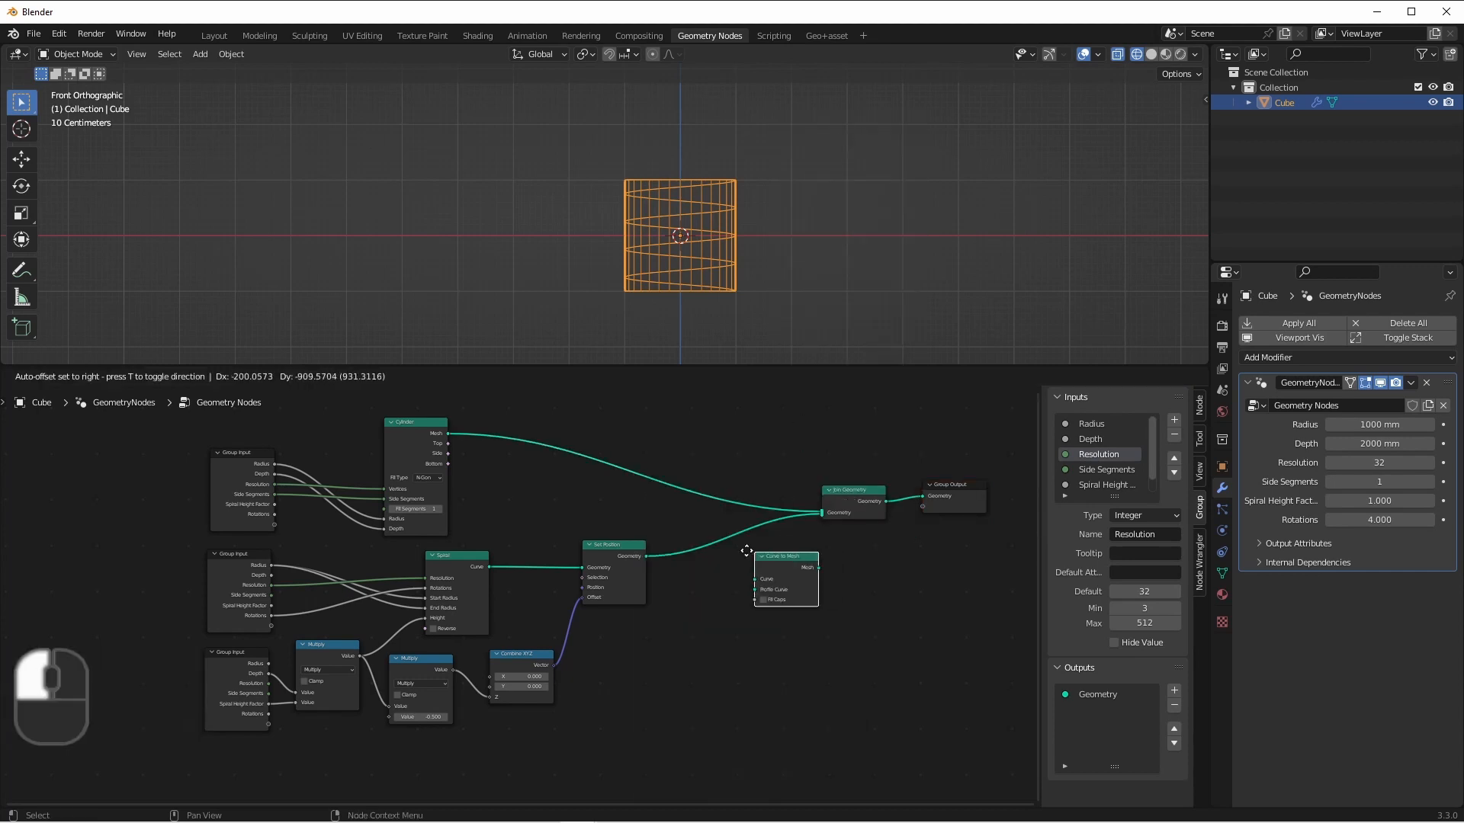
click(712, 536)
Add a Curve Circle node below the Curve to Mesh node and connect its Curve to the Profile Curve input.
scroll(661, 643, down, 1)
middle_drag(660, 702, 709, 625)
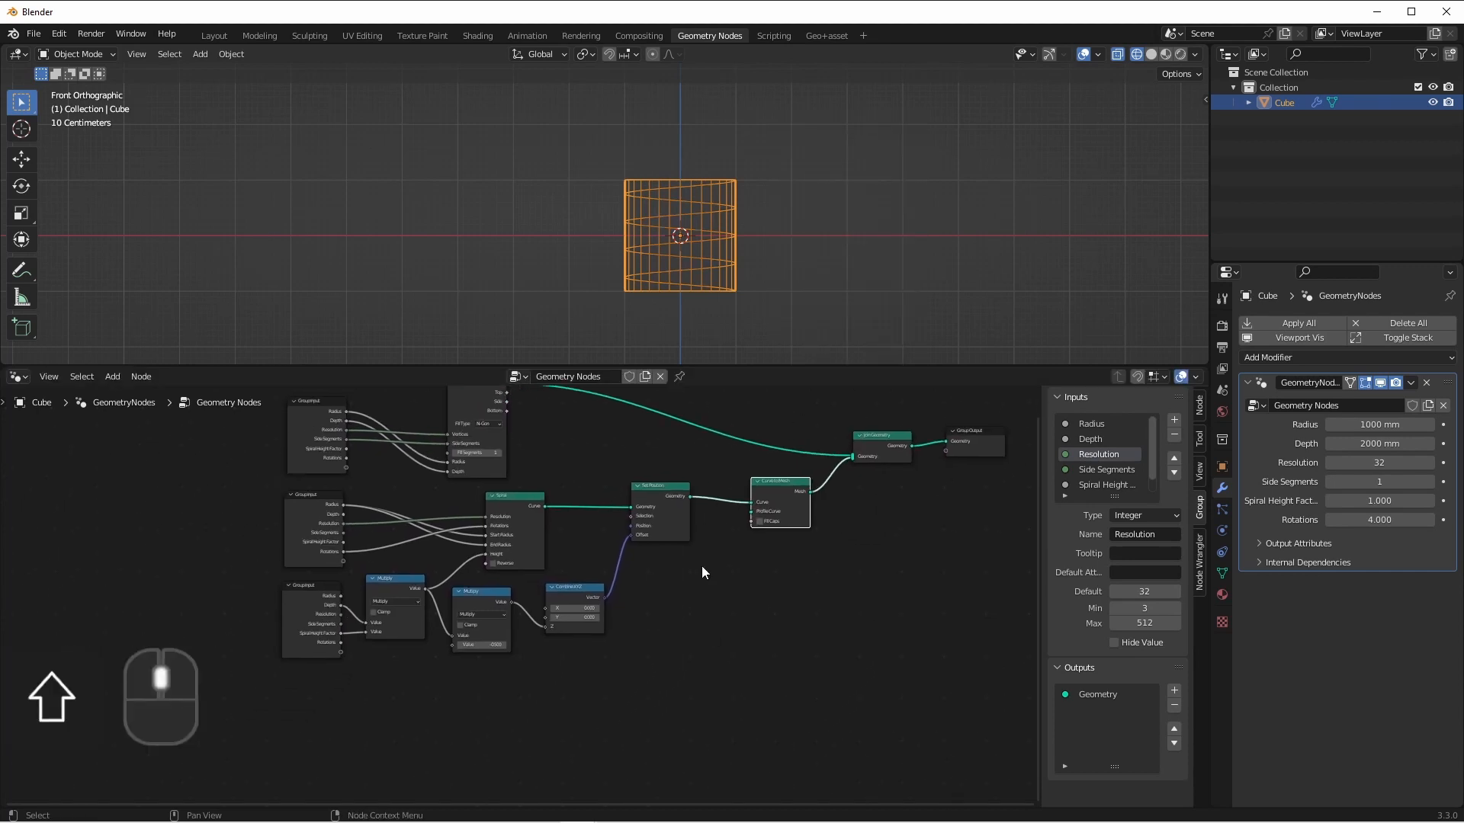
key(shift+a)
mouse_move(707, 565)
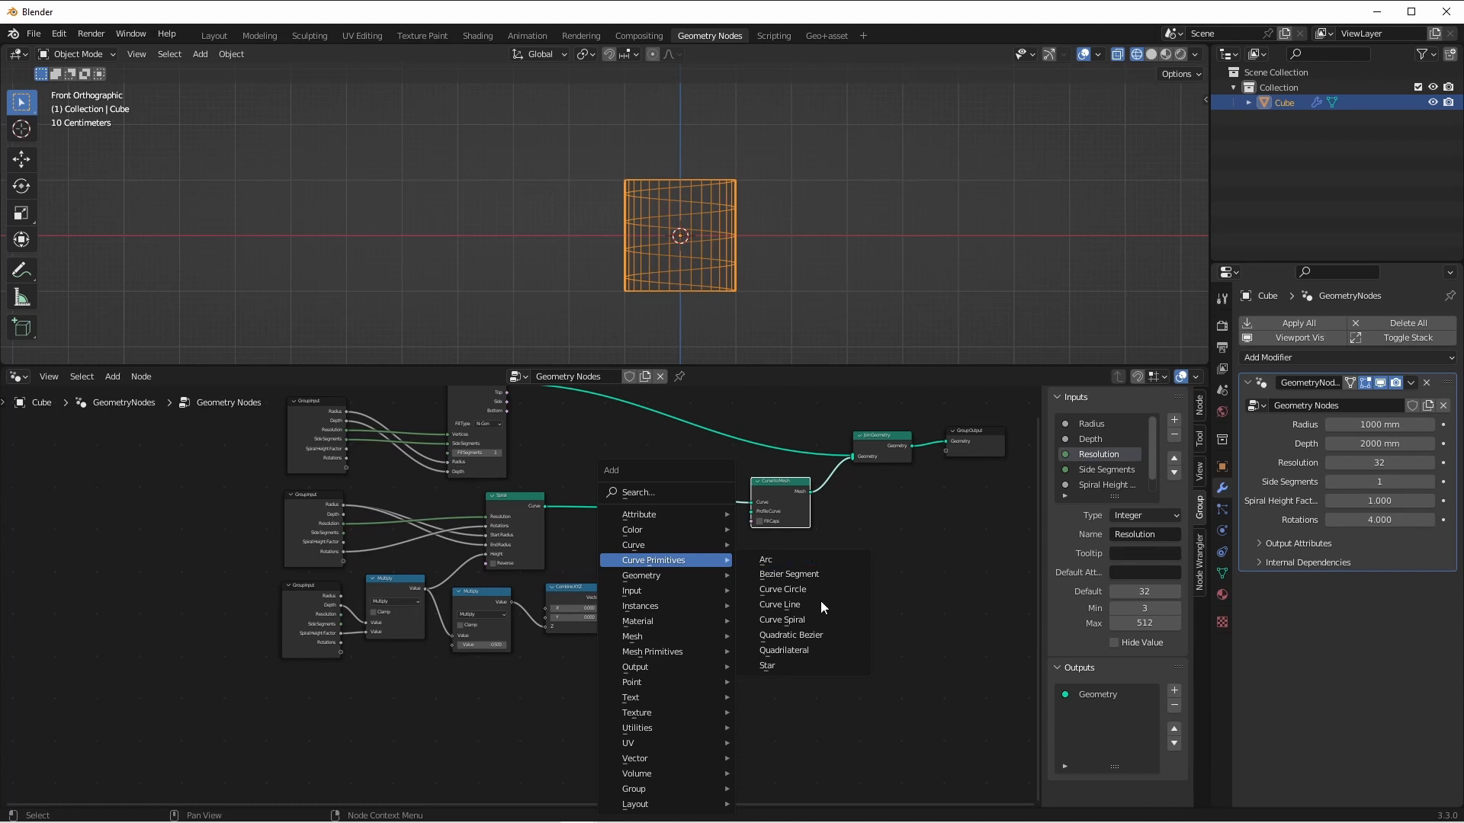
click(807, 590)
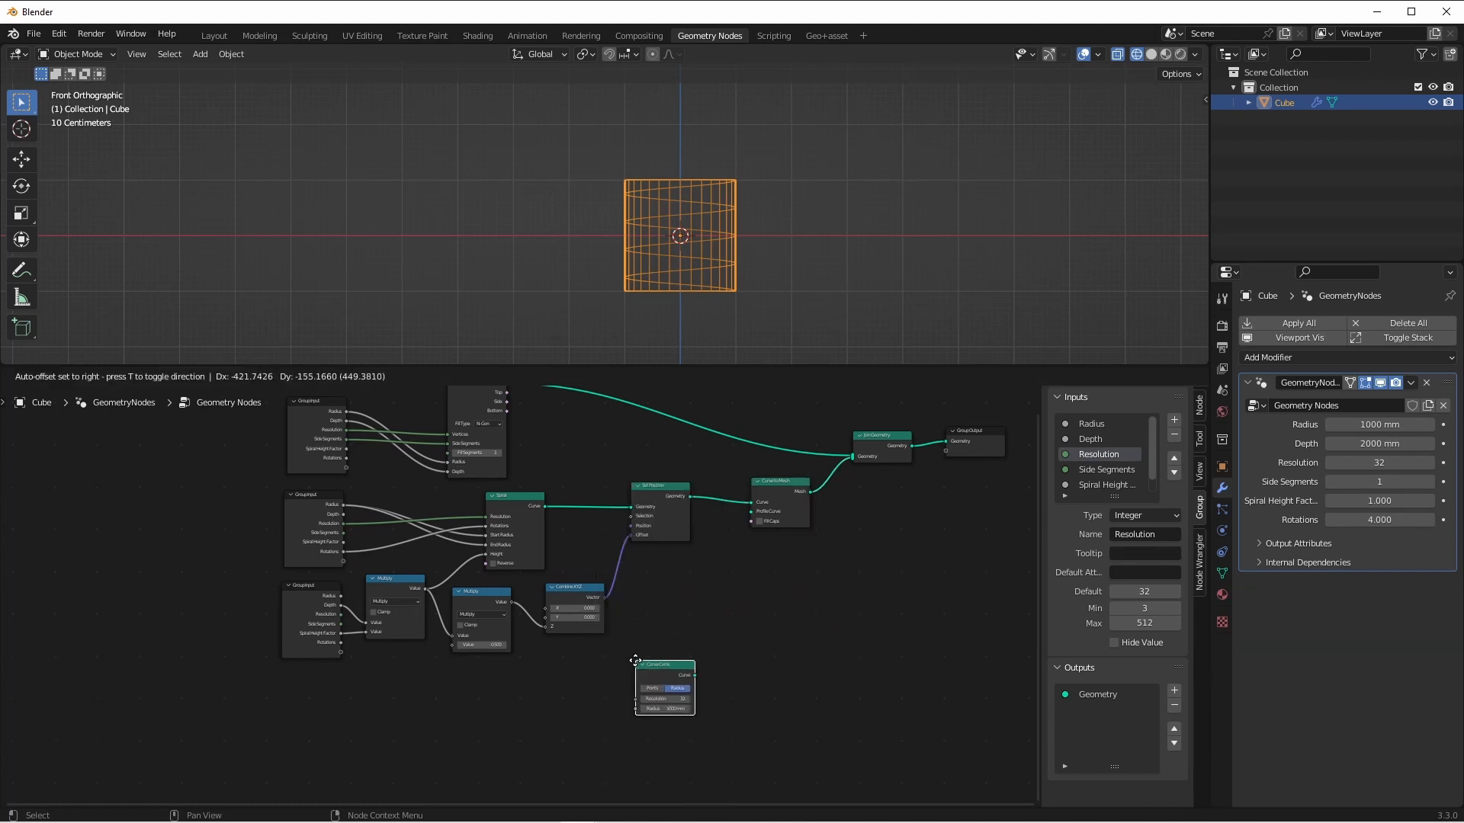
click(639, 663)
drag(693, 672, 745, 529)
drag(745, 530, 751, 511)
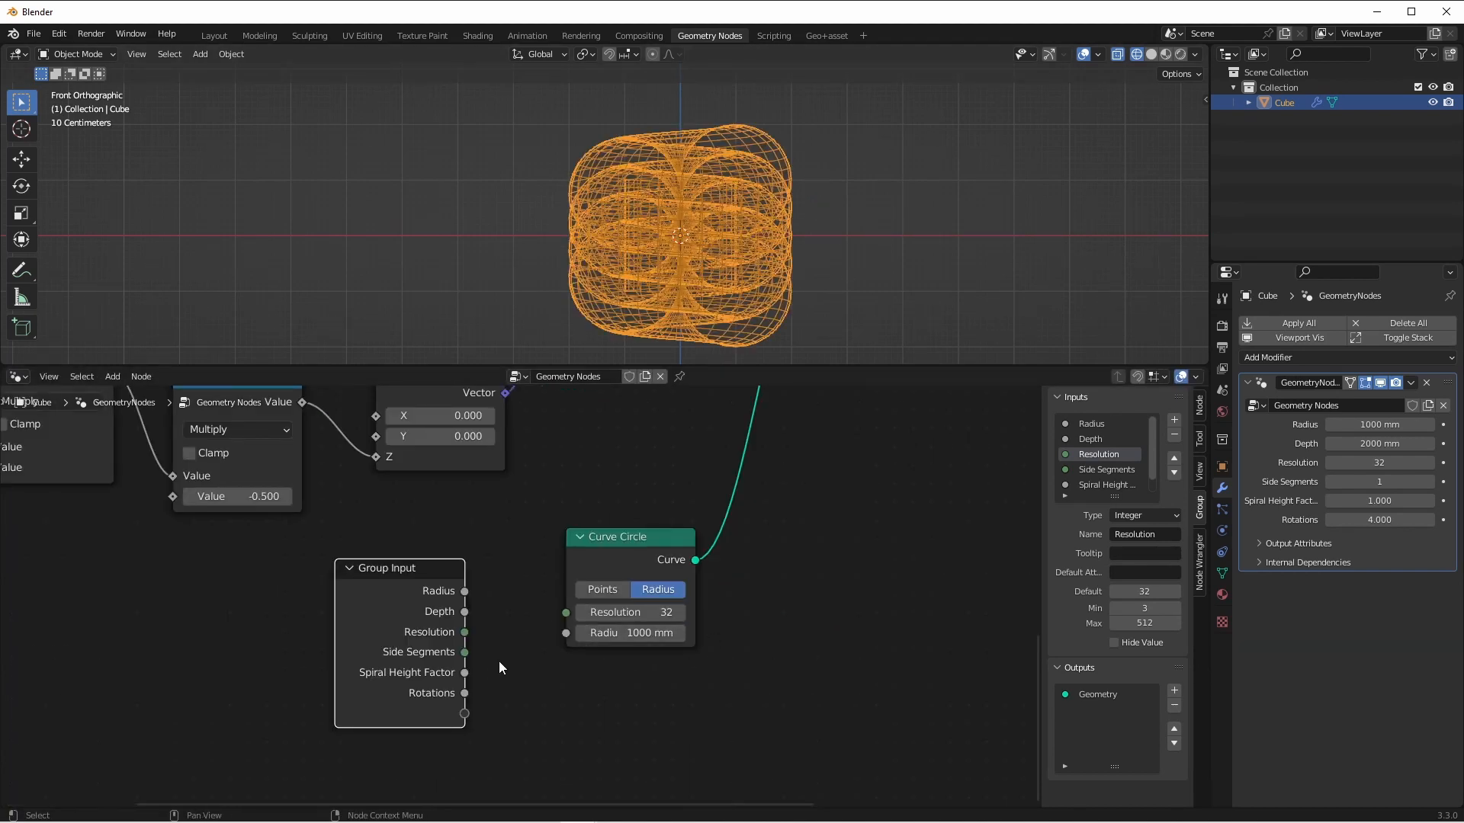
Expose the Curve Circle's Resolution and Radius as group inputs set to 8 and 132 mm, and enable Fill Caps on Curve to Mesh.
drag(464, 714, 569, 608)
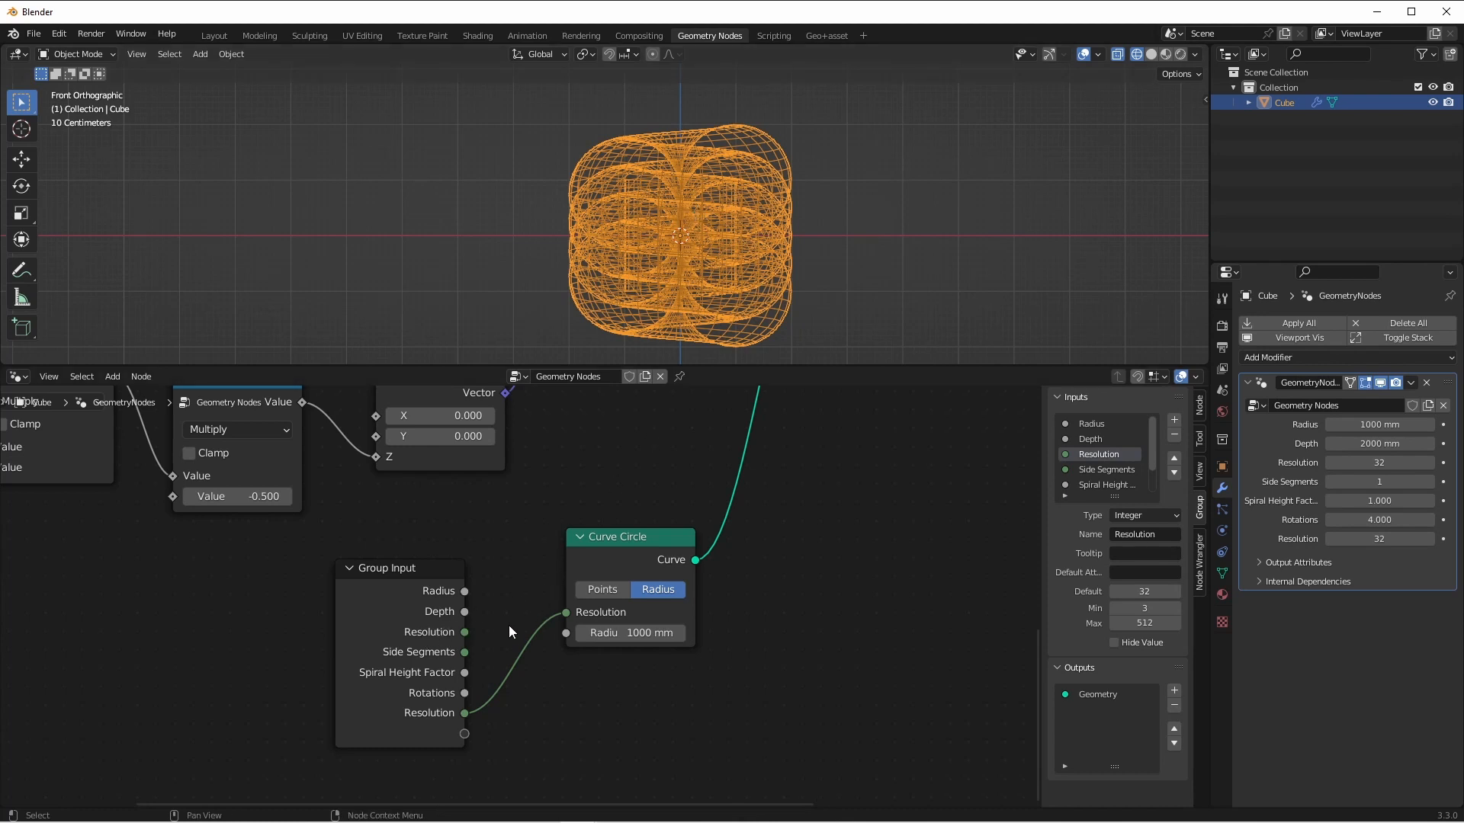
drag(413, 574, 409, 553)
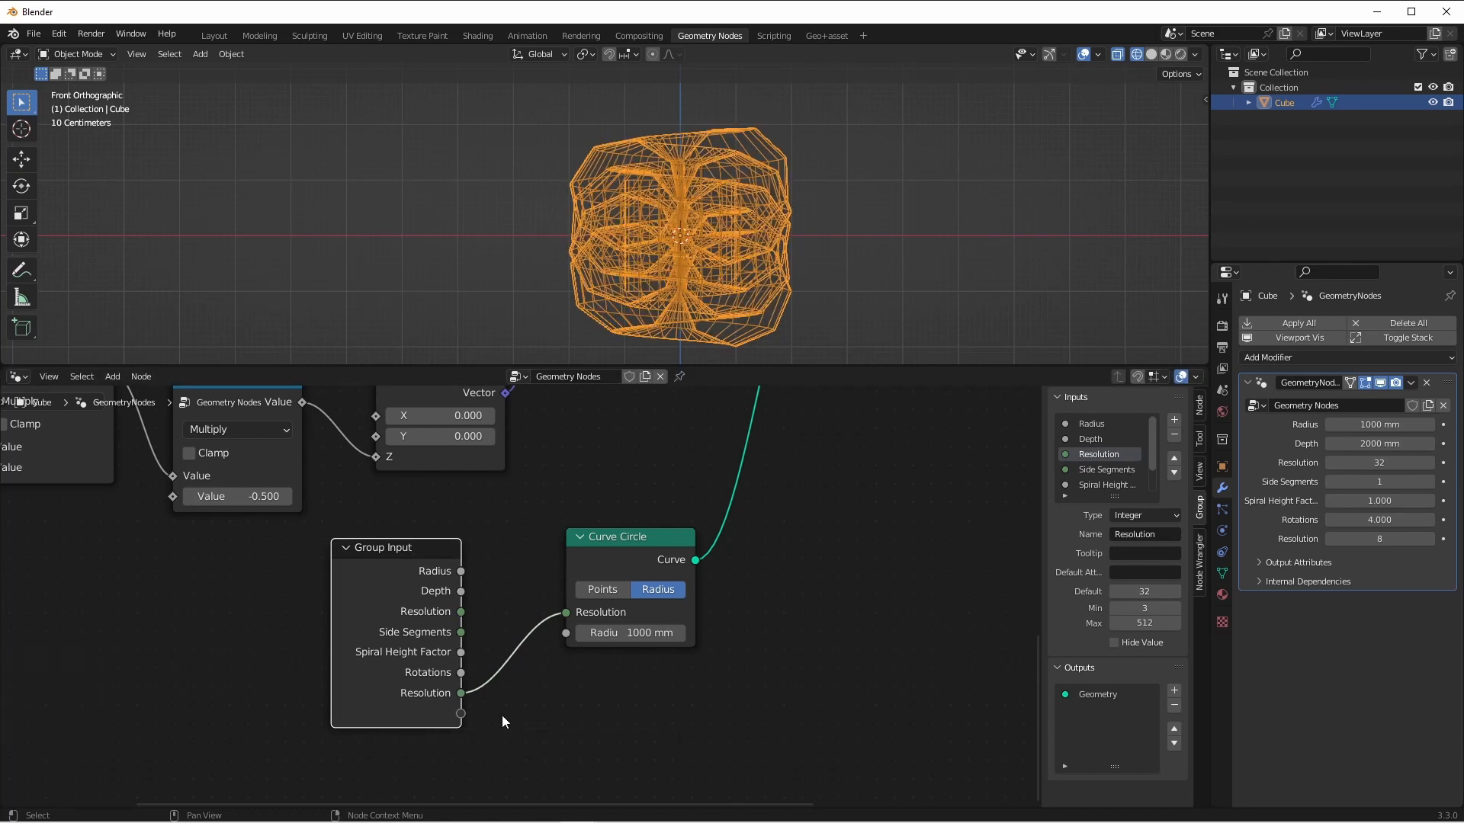
drag(462, 714, 569, 629)
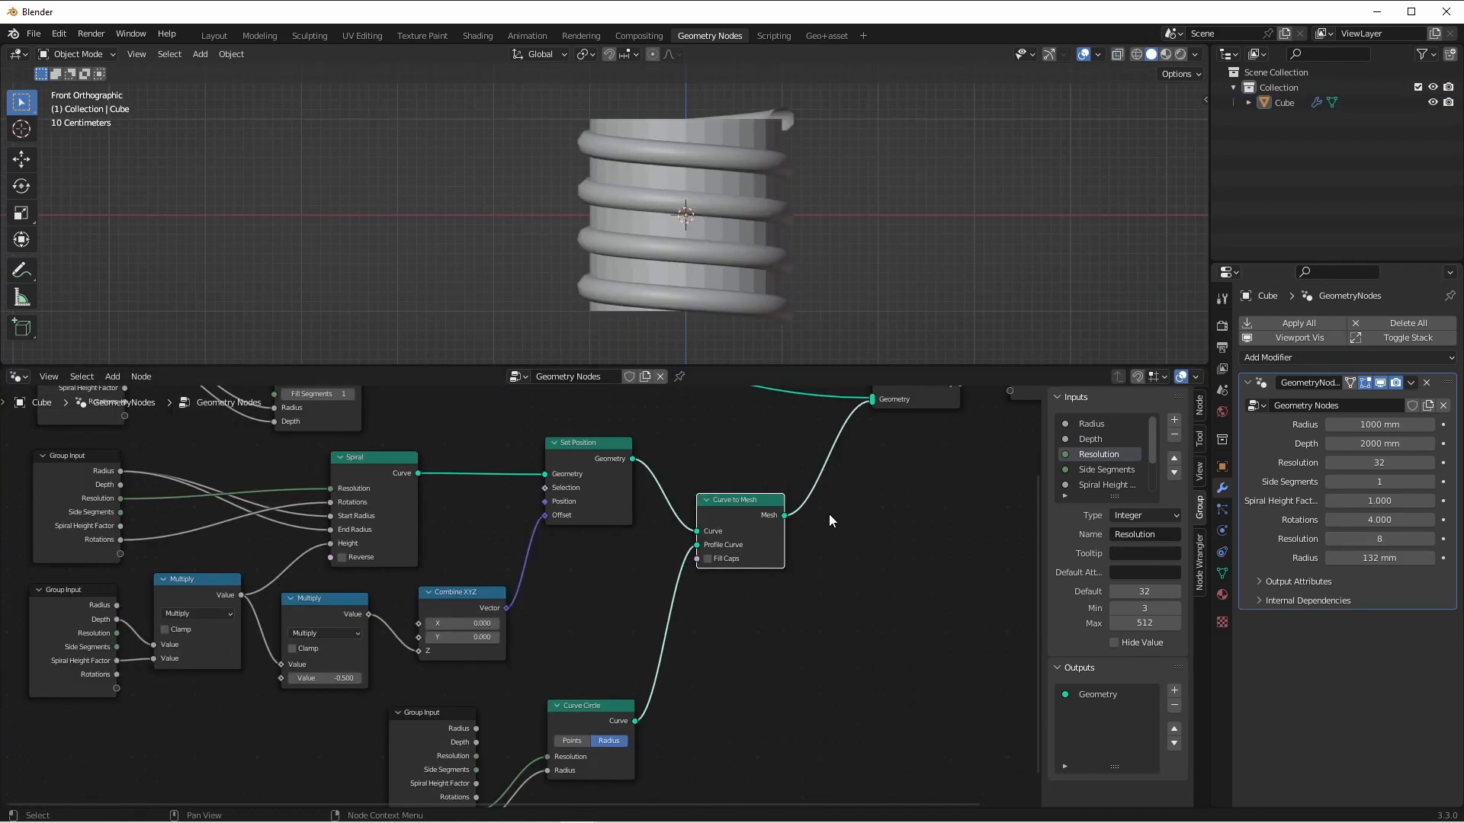
click(706, 559)
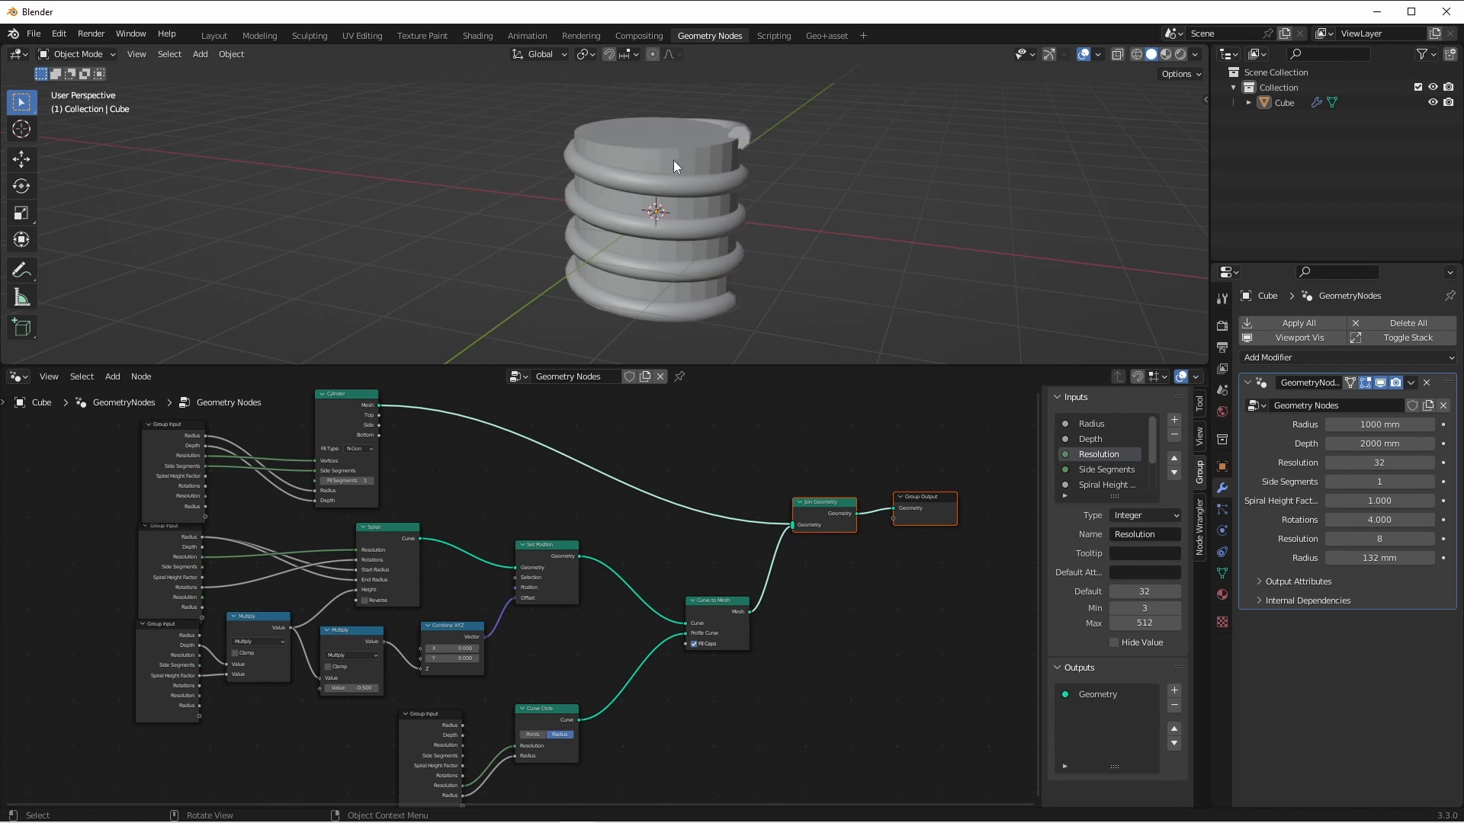
Duplicate the threaded cylinder beside the original, apply the copy's modifier and enter Edit Mode.
click(719, 244)
shift+middle_drag(719, 245, 523, 222)
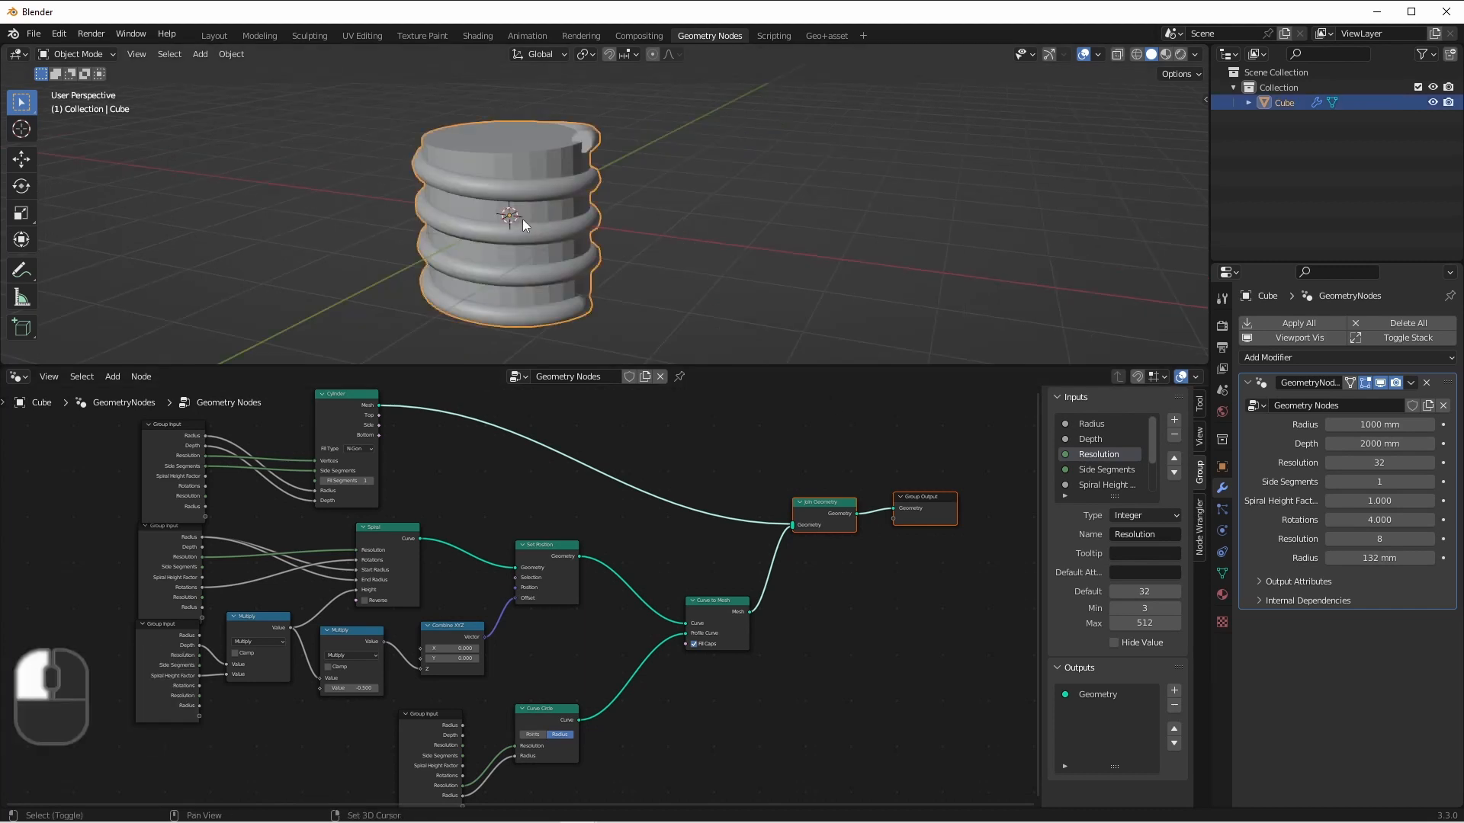
key(shift+d)
click(765, 212)
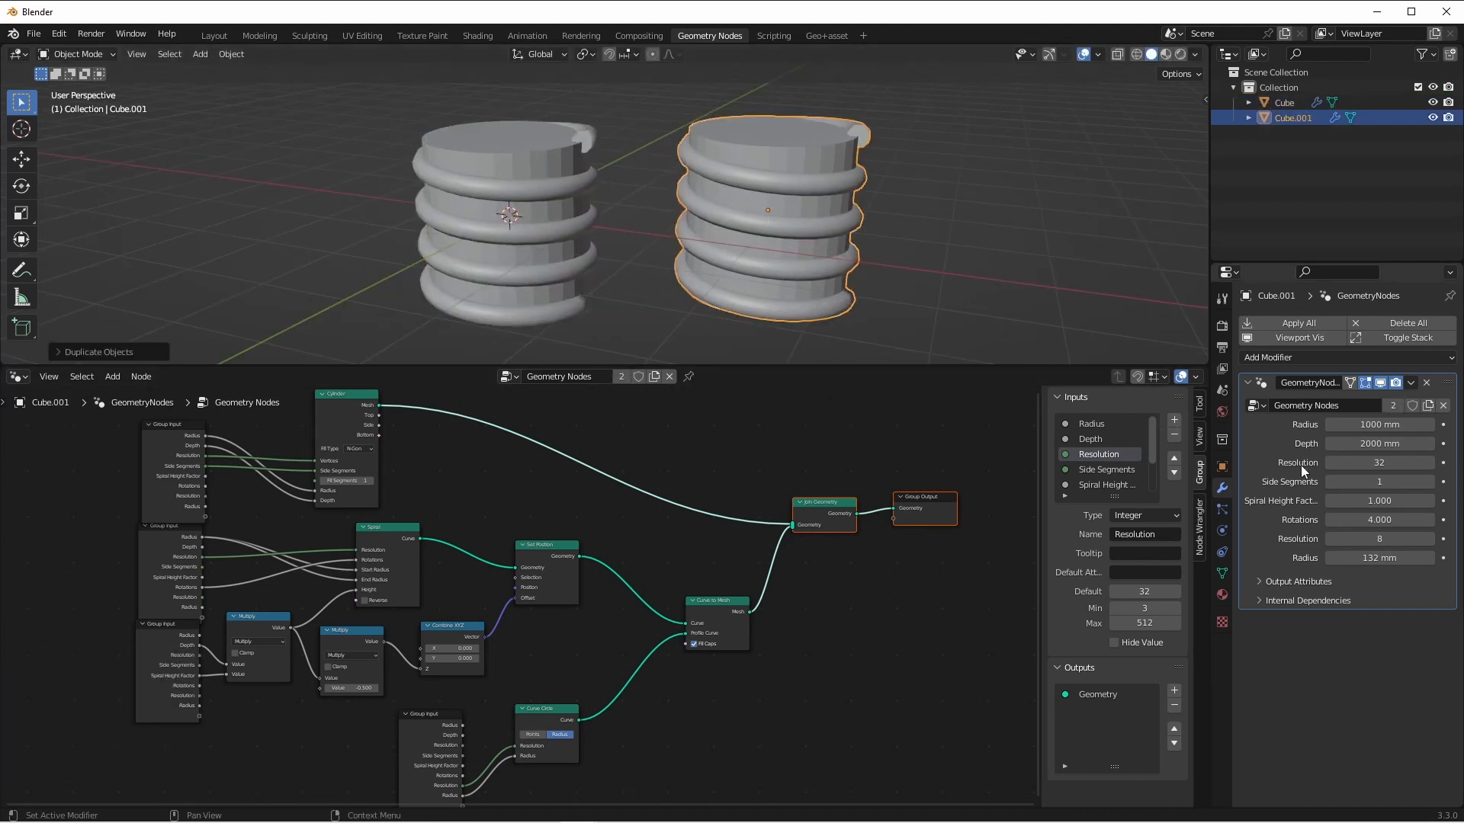
key(ctrl+a)
key(Tab)
Examine the applied copy's linked geometry to check whether the spiral and cylinder are separate meshes.
middle_drag(792, 221, 840, 204)
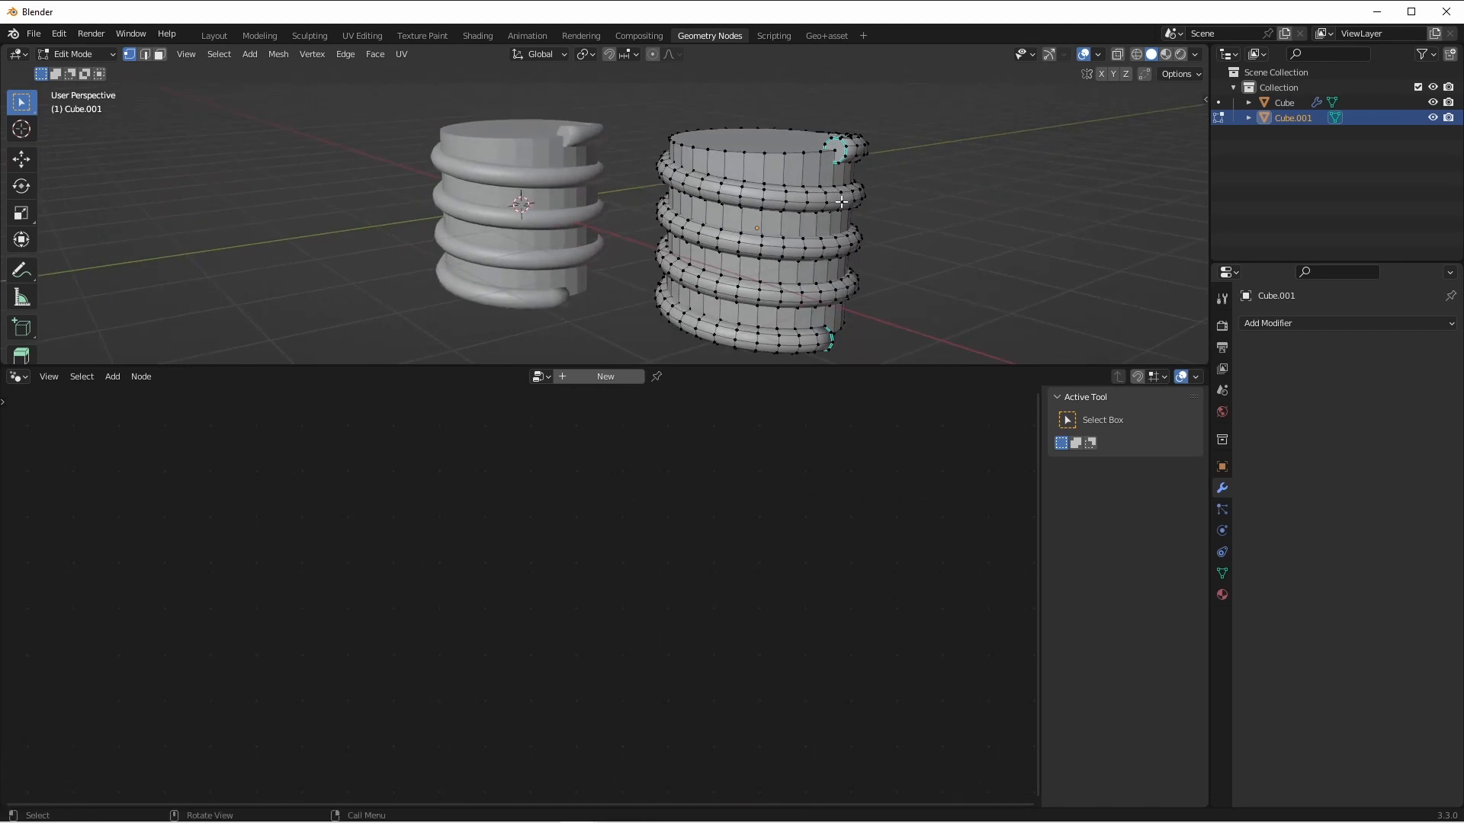
key(z)
middle_drag(774, 172, 826, 190)
key(l)
middle_drag(882, 150, 909, 240)
key(grave)
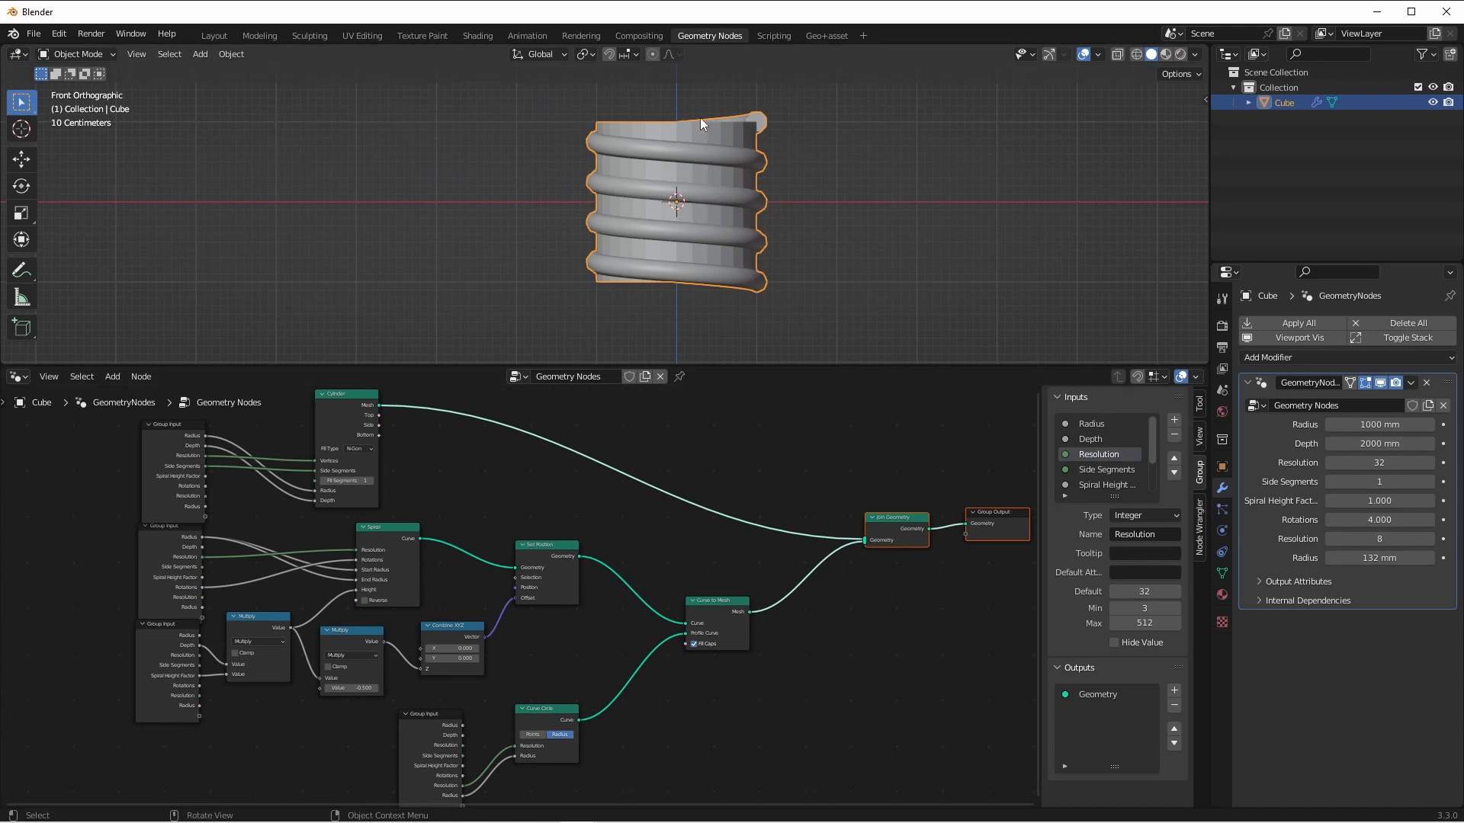
Add a Mesh Boolean node above Join Geometry and set its operation to Union.
middle_drag(699, 117, 764, 117)
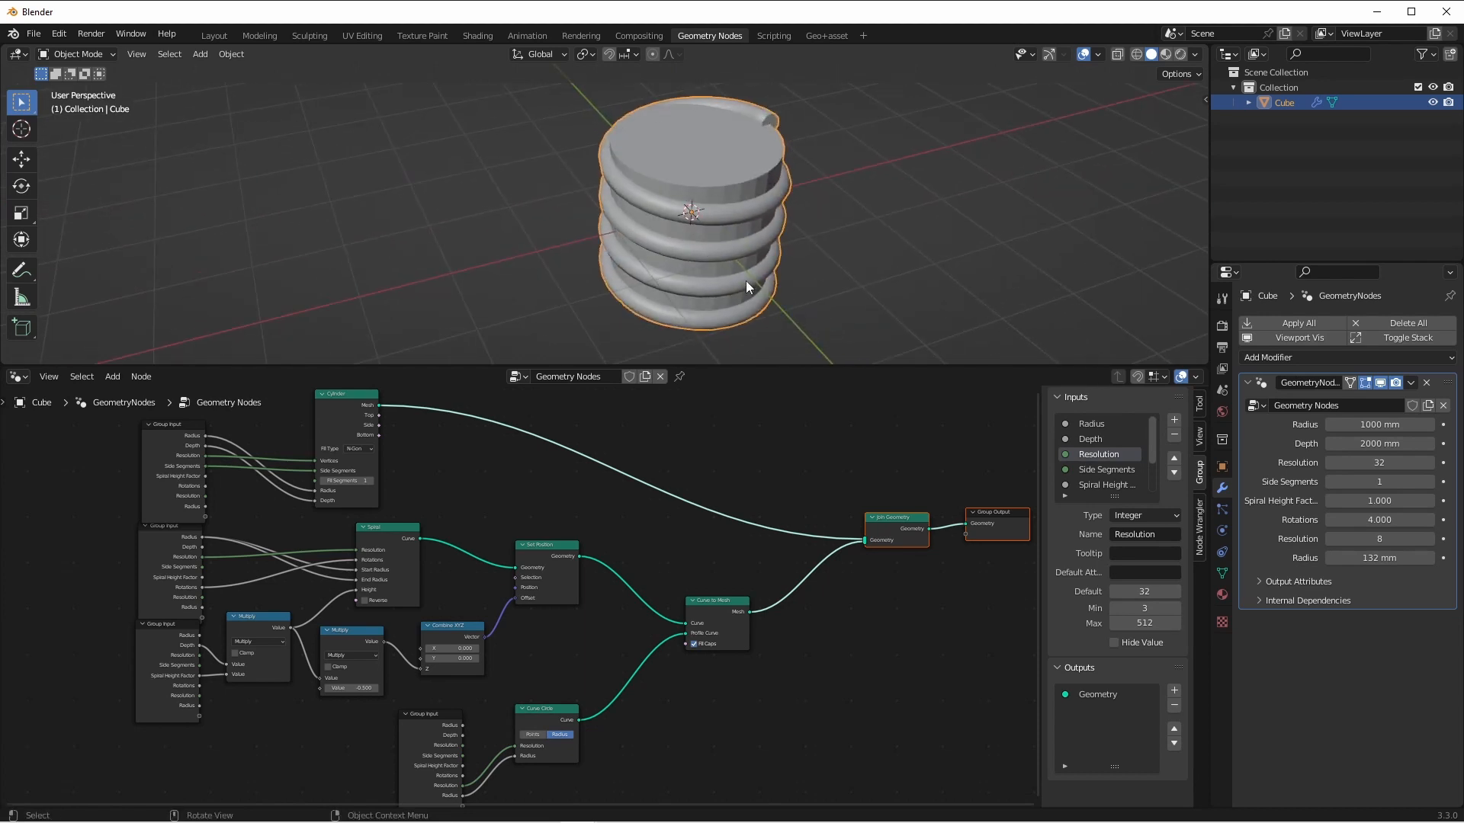
scroll(758, 546, up, 2)
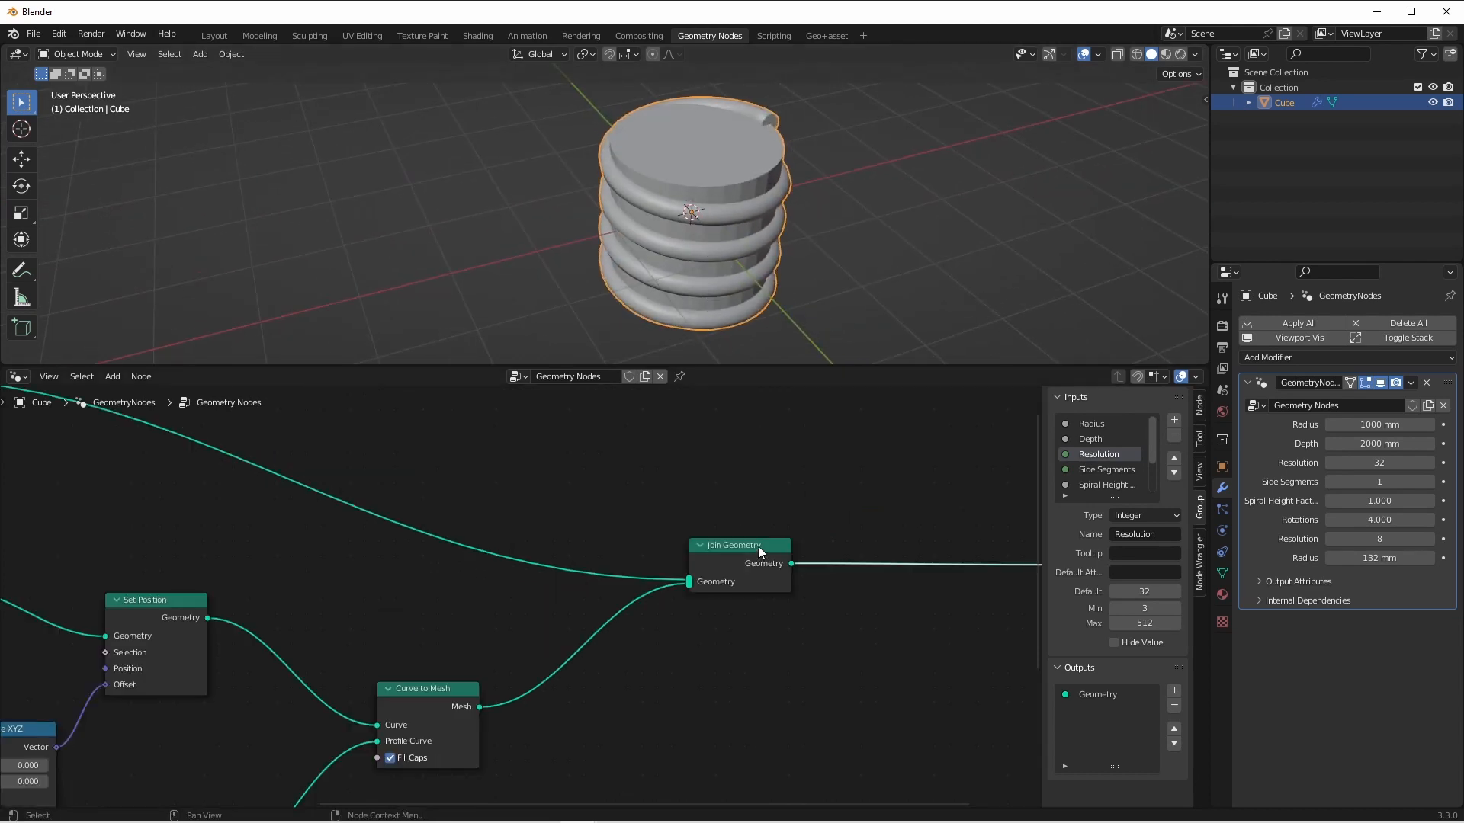
key(shift+a)
mouse_move(694, 524)
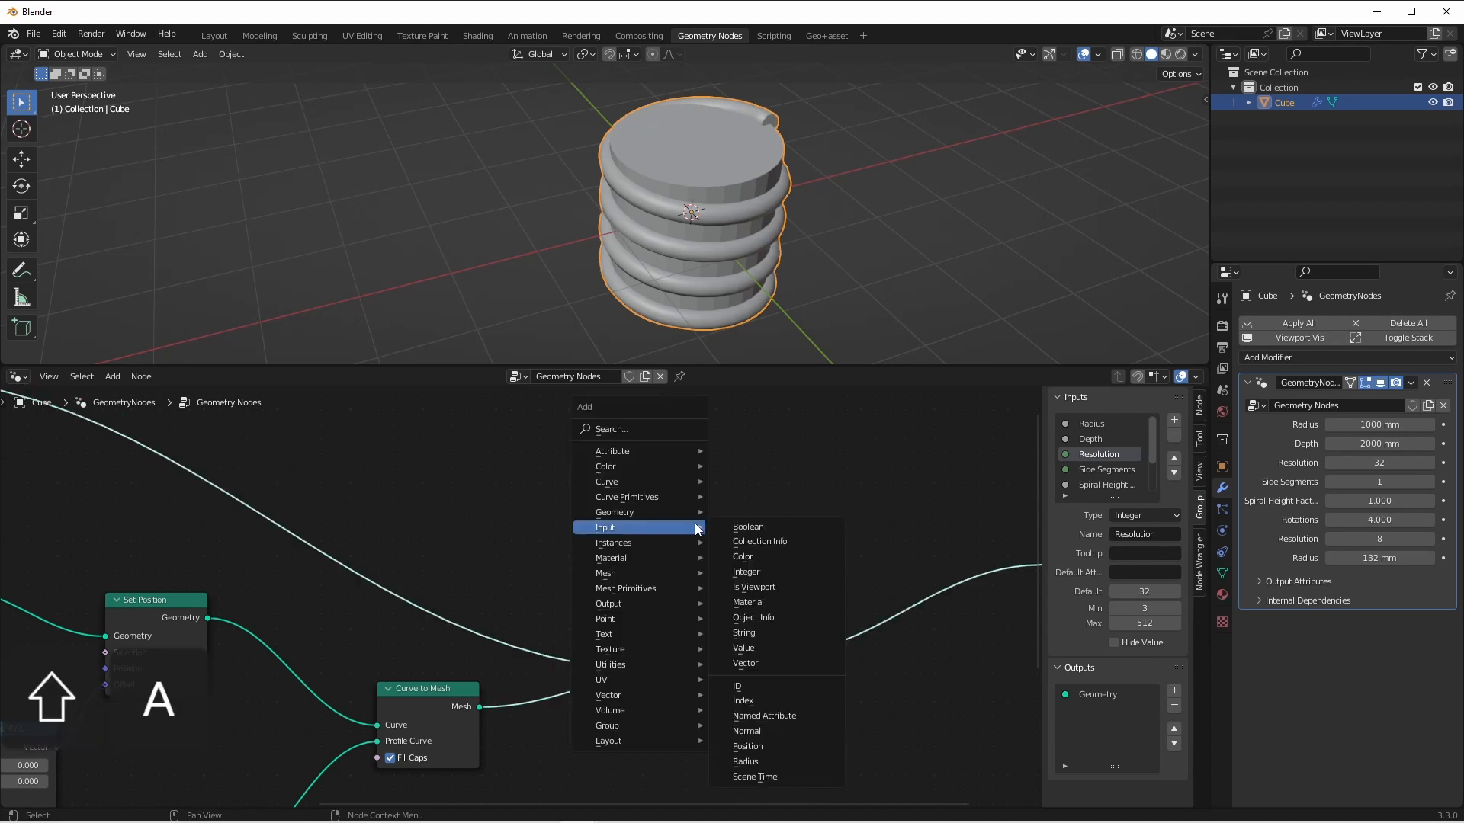
mouse_move(638, 570)
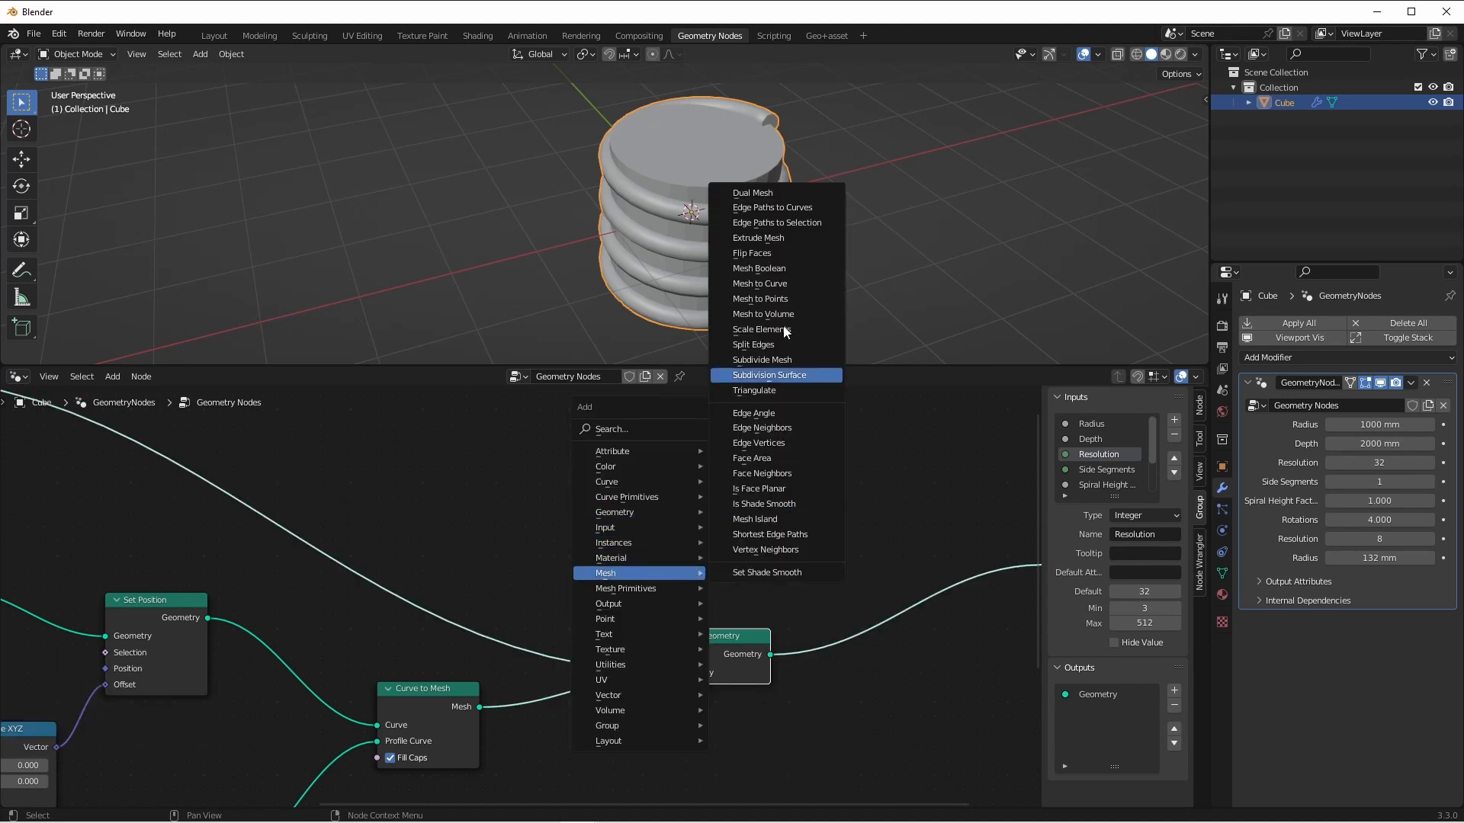
click(759, 268)
click(717, 488)
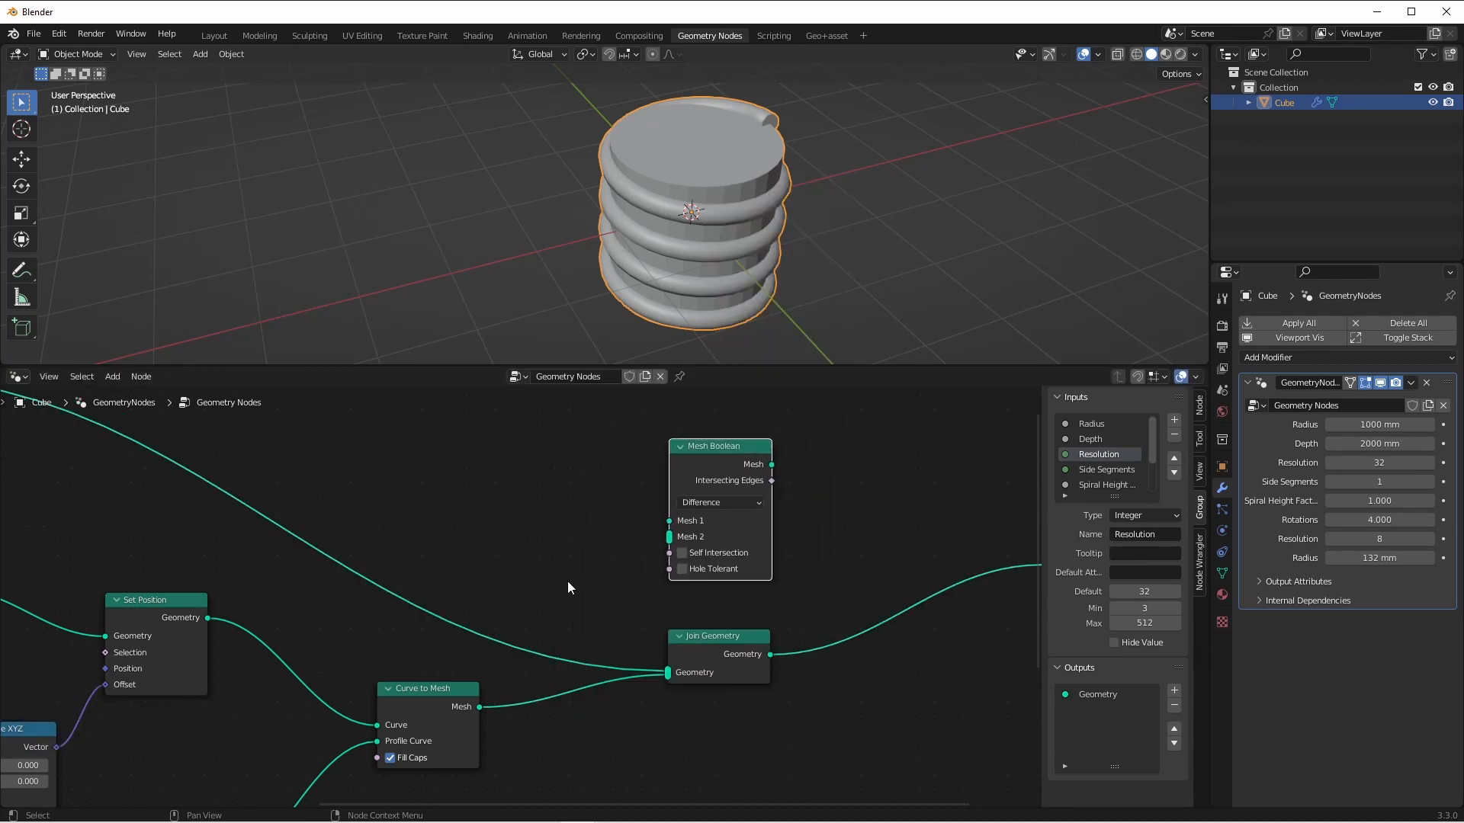
click(707, 502)
click(695, 535)
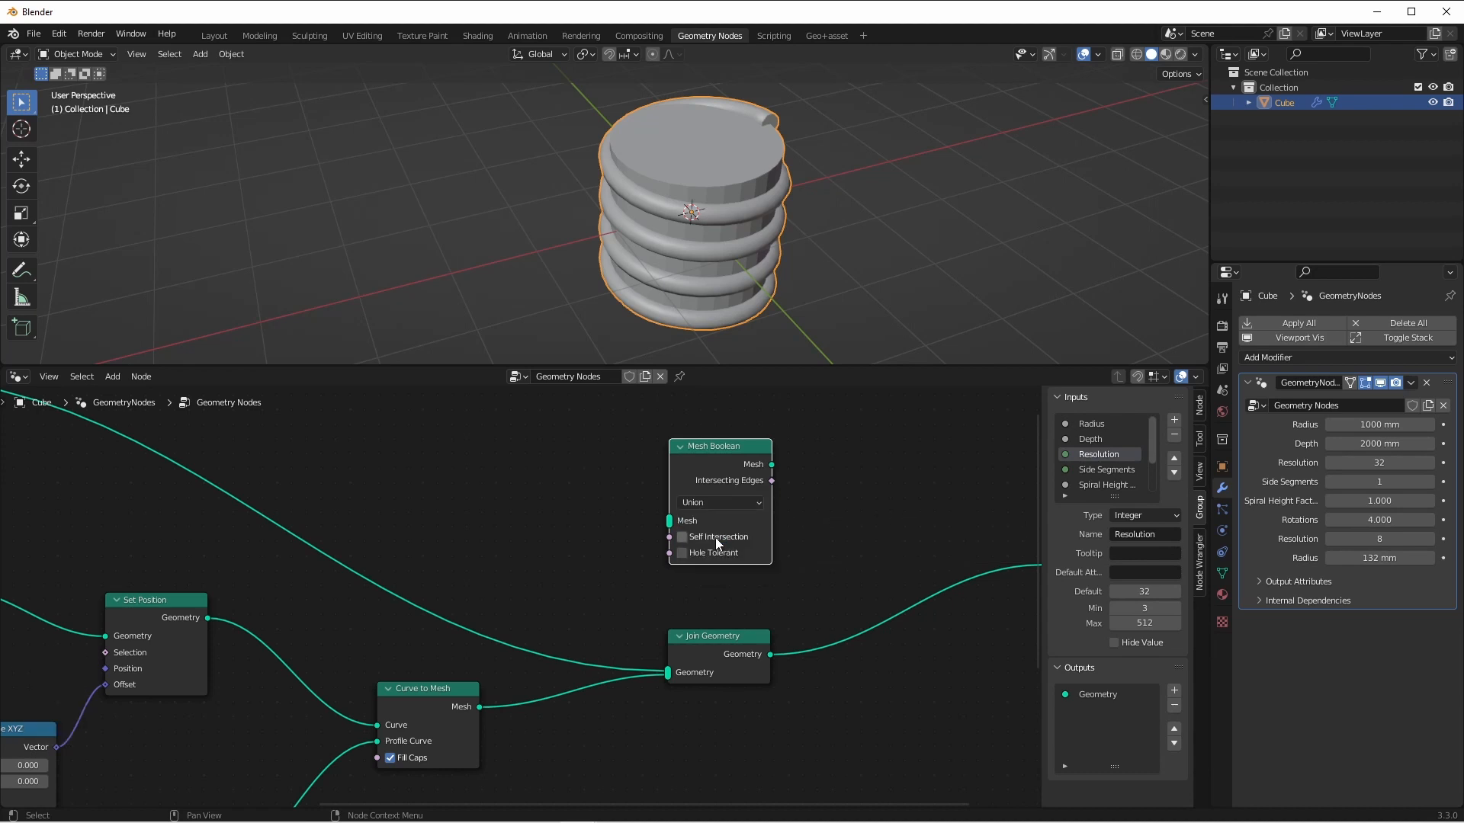
Connect the cylinder, through a reroute, and the Curve to Mesh result to the Mesh Boolean, and send its Mesh to Group Output.
shift+right_drag(427, 591, 421, 626)
drag(424, 609, 667, 518)
drag(483, 706, 678, 530)
scroll(679, 531, down, 1)
middle_drag(678, 531, 495, 534)
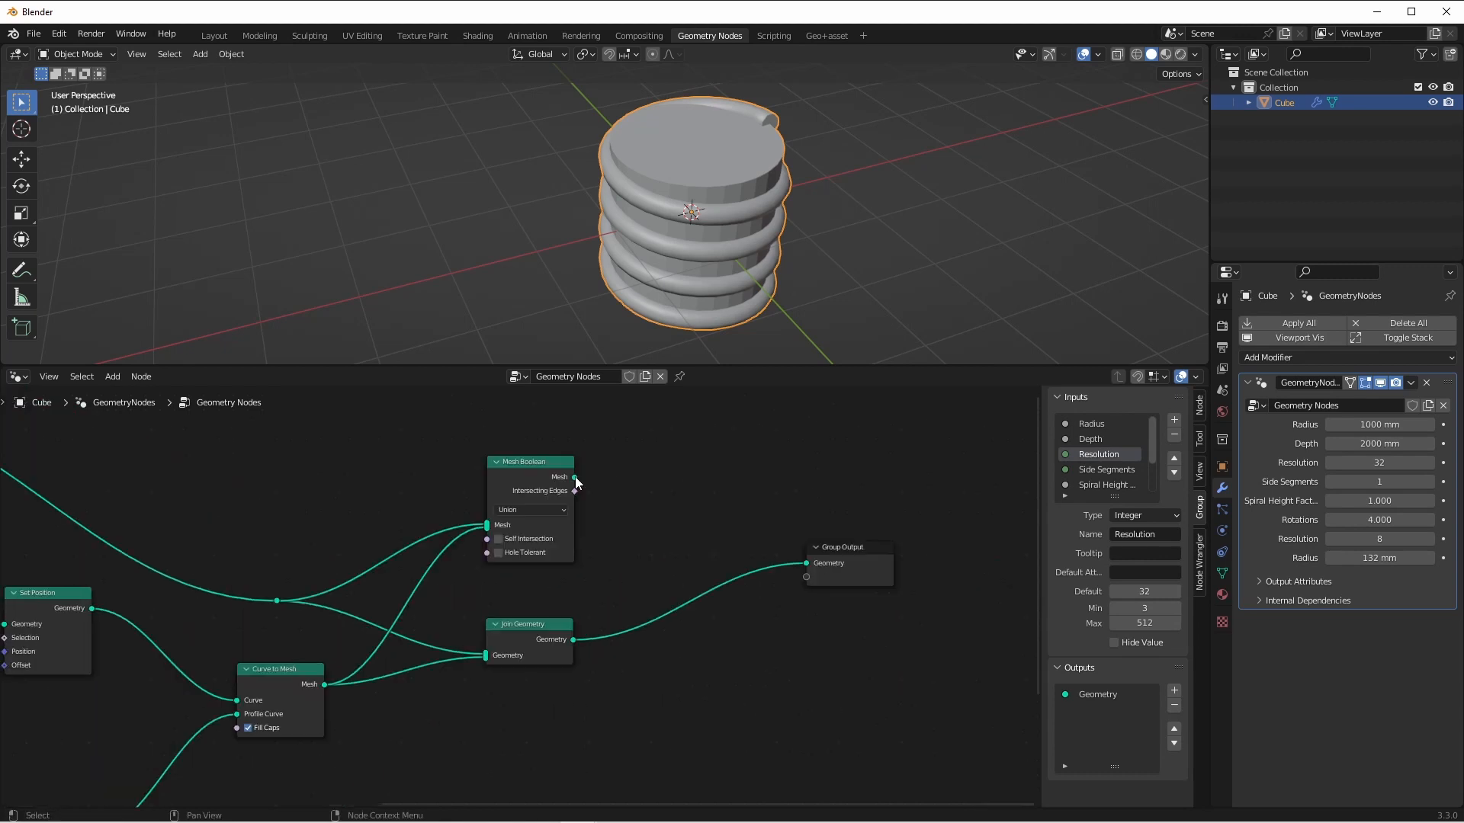
drag(574, 477, 808, 566)
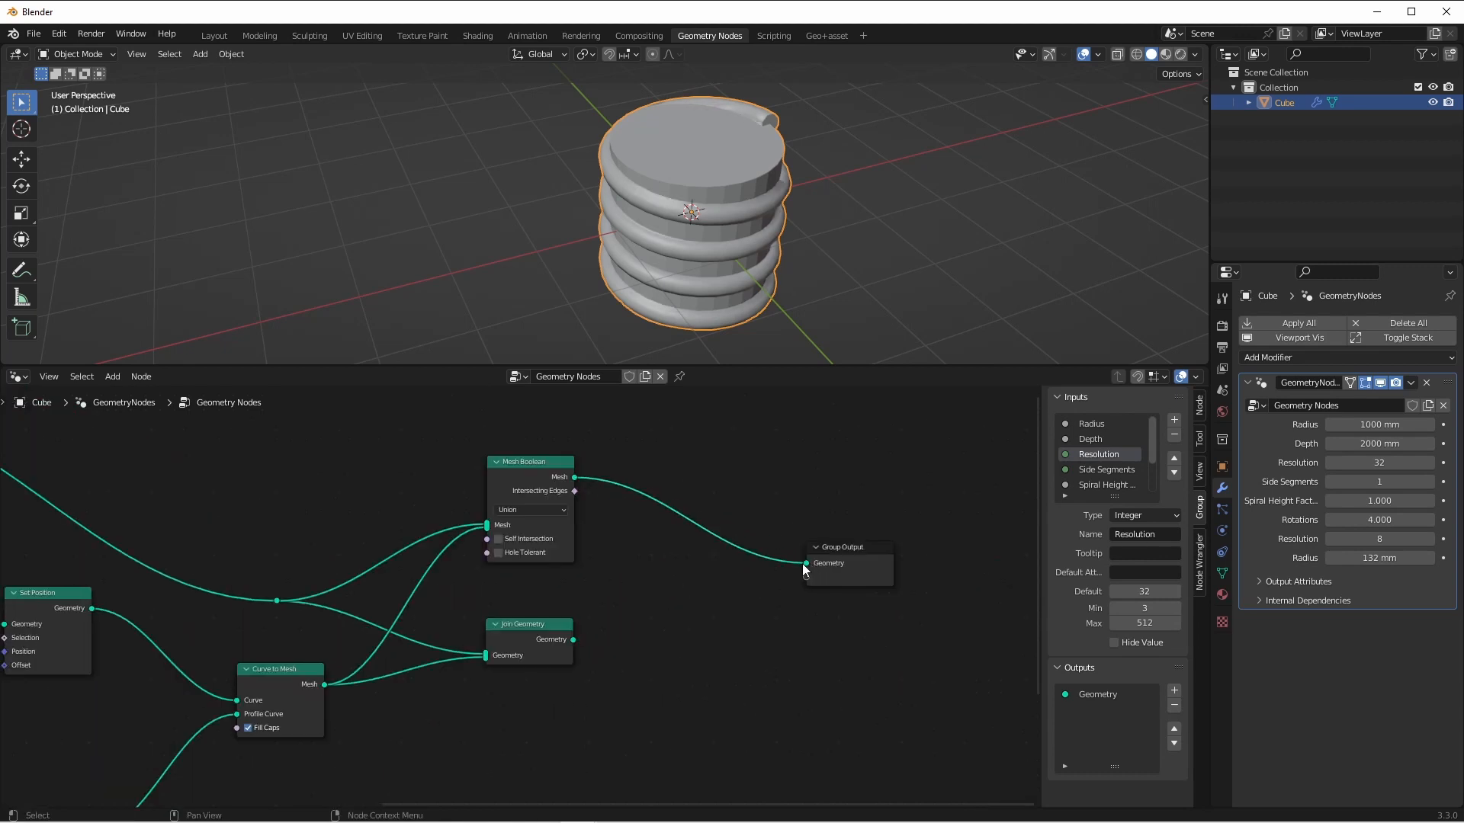
Duplicate the object, apply the copy's modifier, and remove its top face in Edit Mode to inspect the union's interior.
shift+middle_drag(763, 229, 654, 228)
key(shift+d)
click(949, 203)
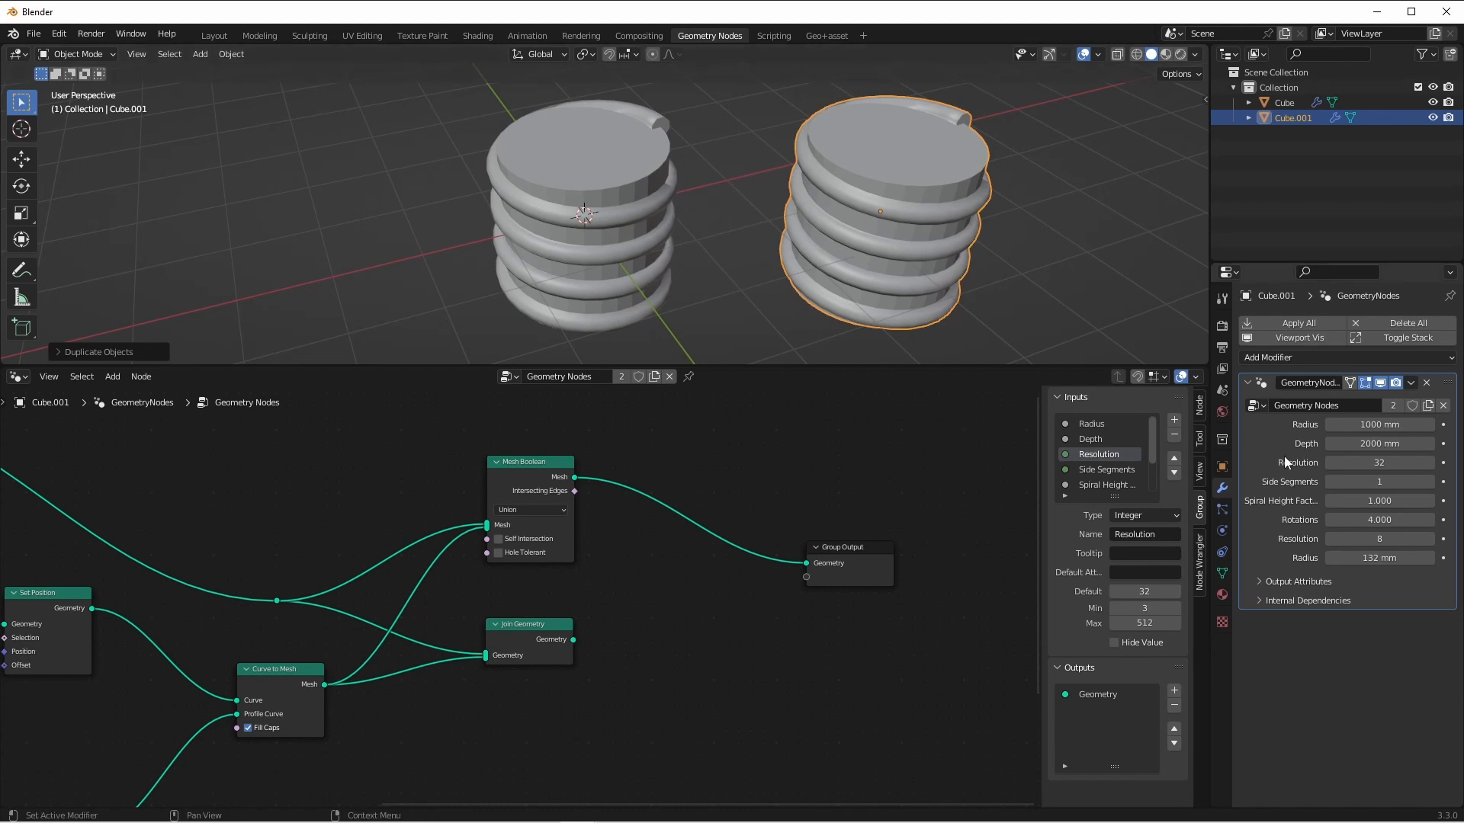
key(ctrl+a)
key(Tab)
click(916, 217)
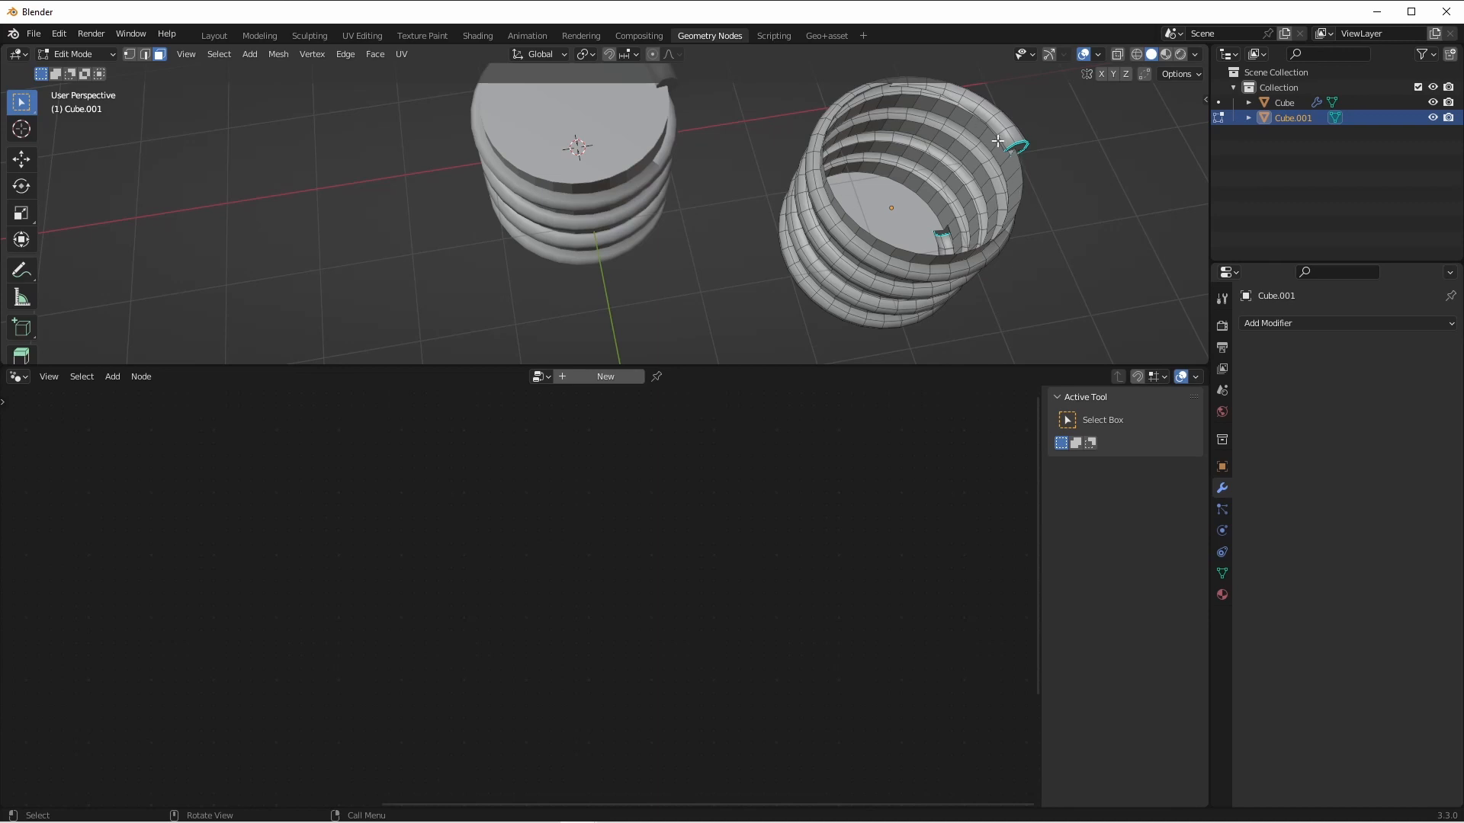
middle_drag(921, 253, 943, 329)
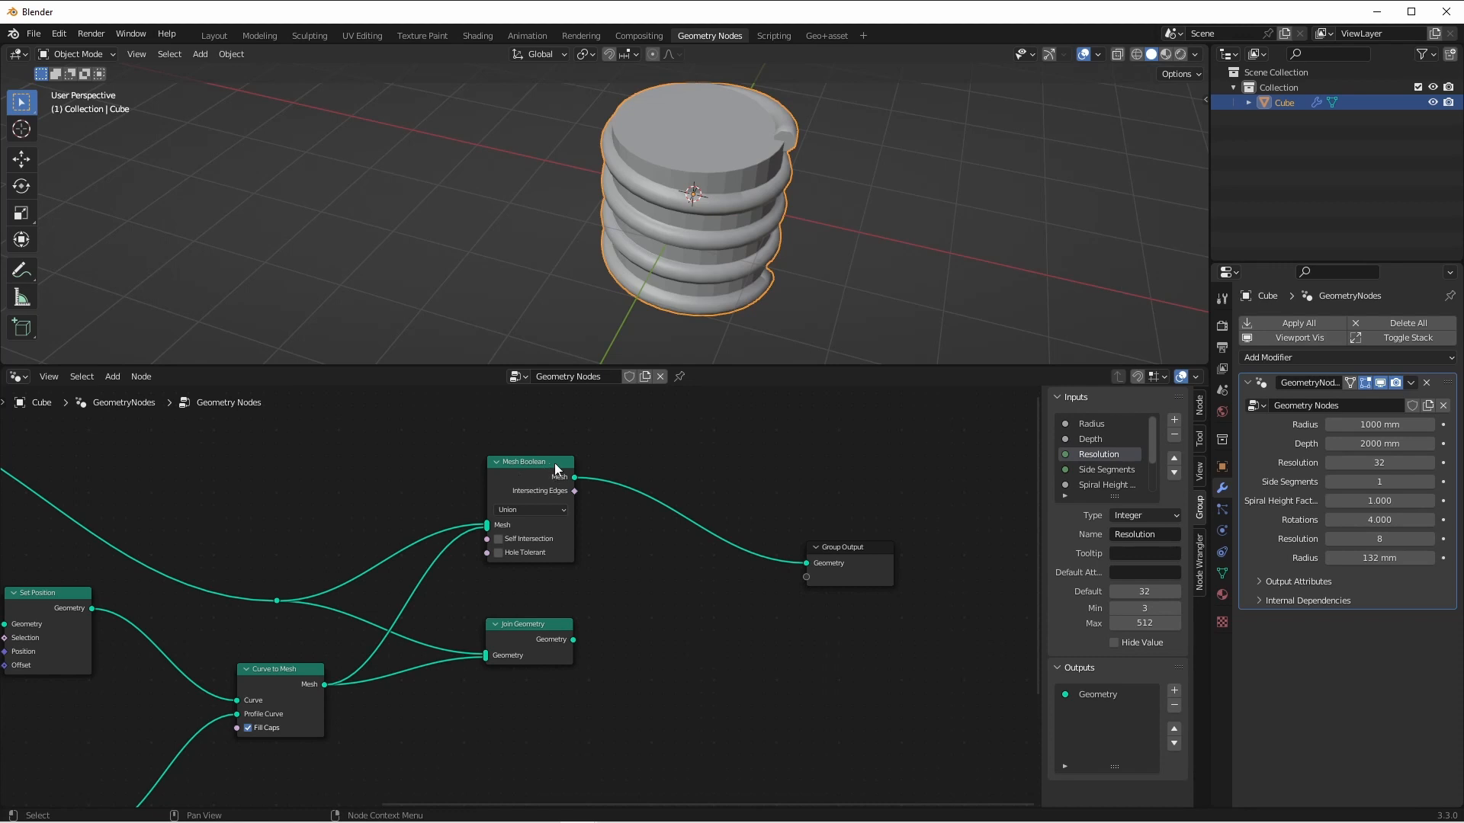
Turn on the node editor's Timings overlay and temporarily route Join Geometry to Group Output to compare it with Mesh Boolean.
click(1196, 377)
click(1140, 488)
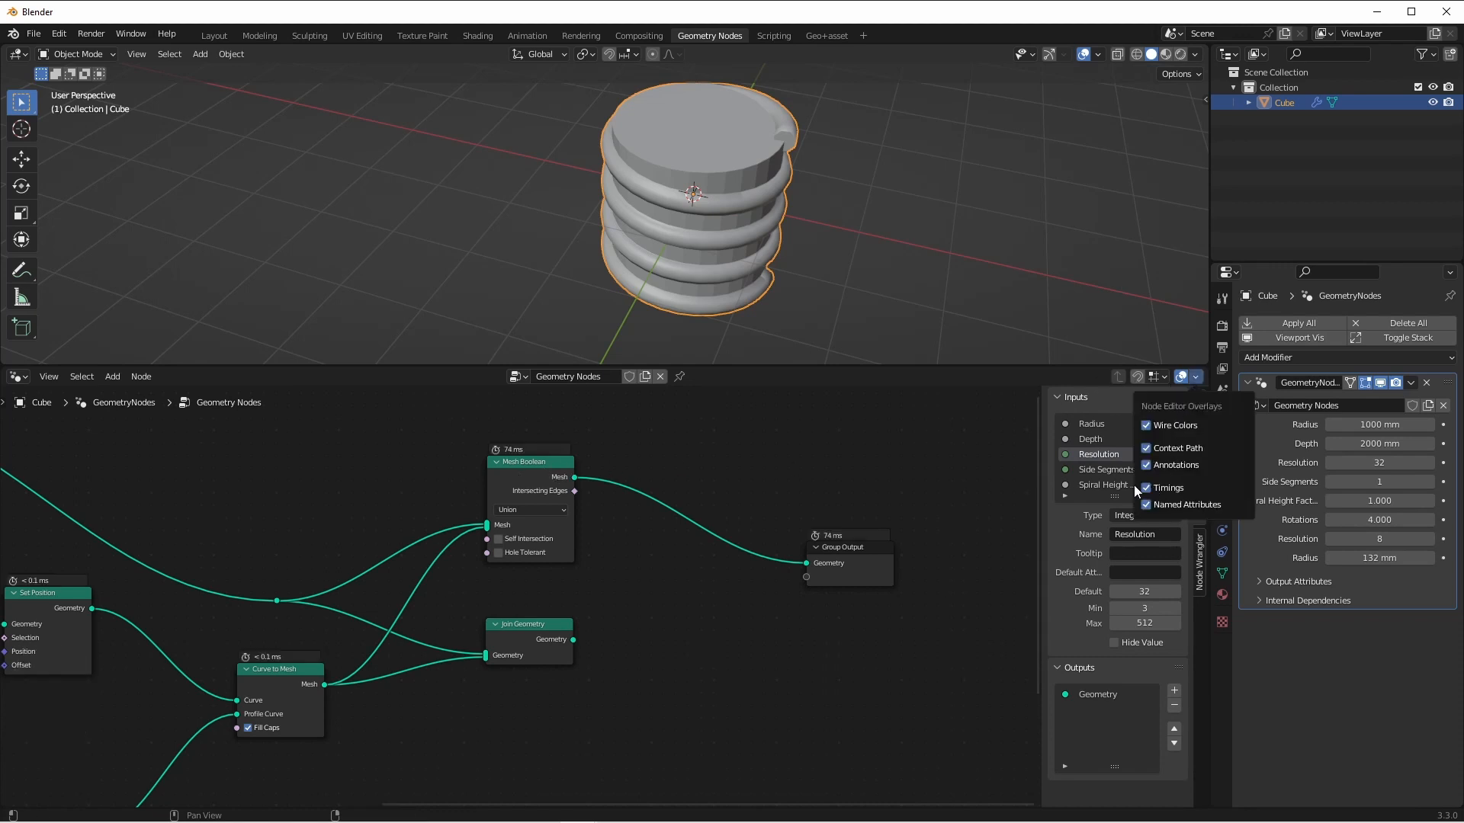
scroll(612, 495, up, 1)
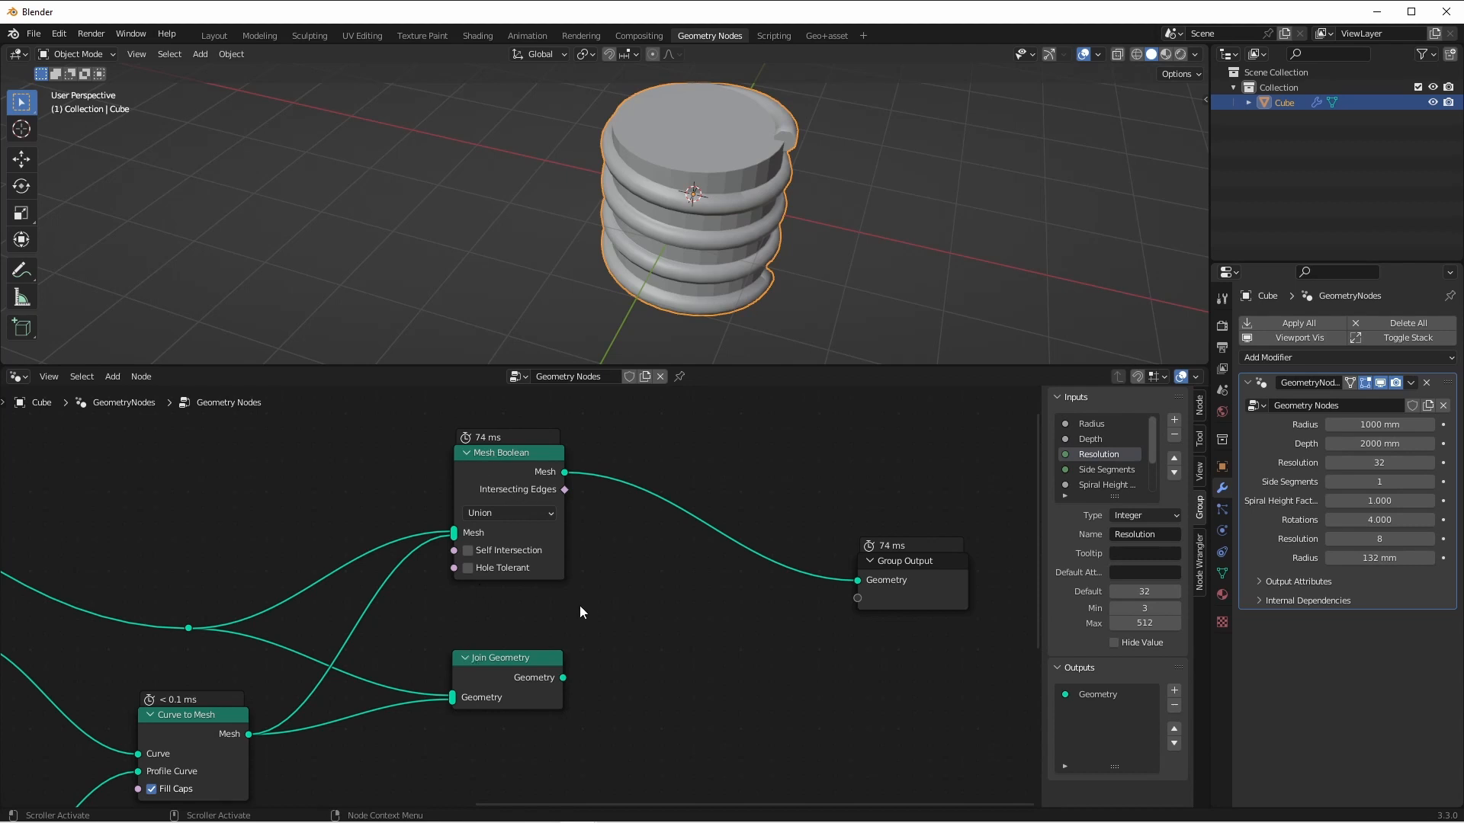
drag(564, 679, 857, 581)
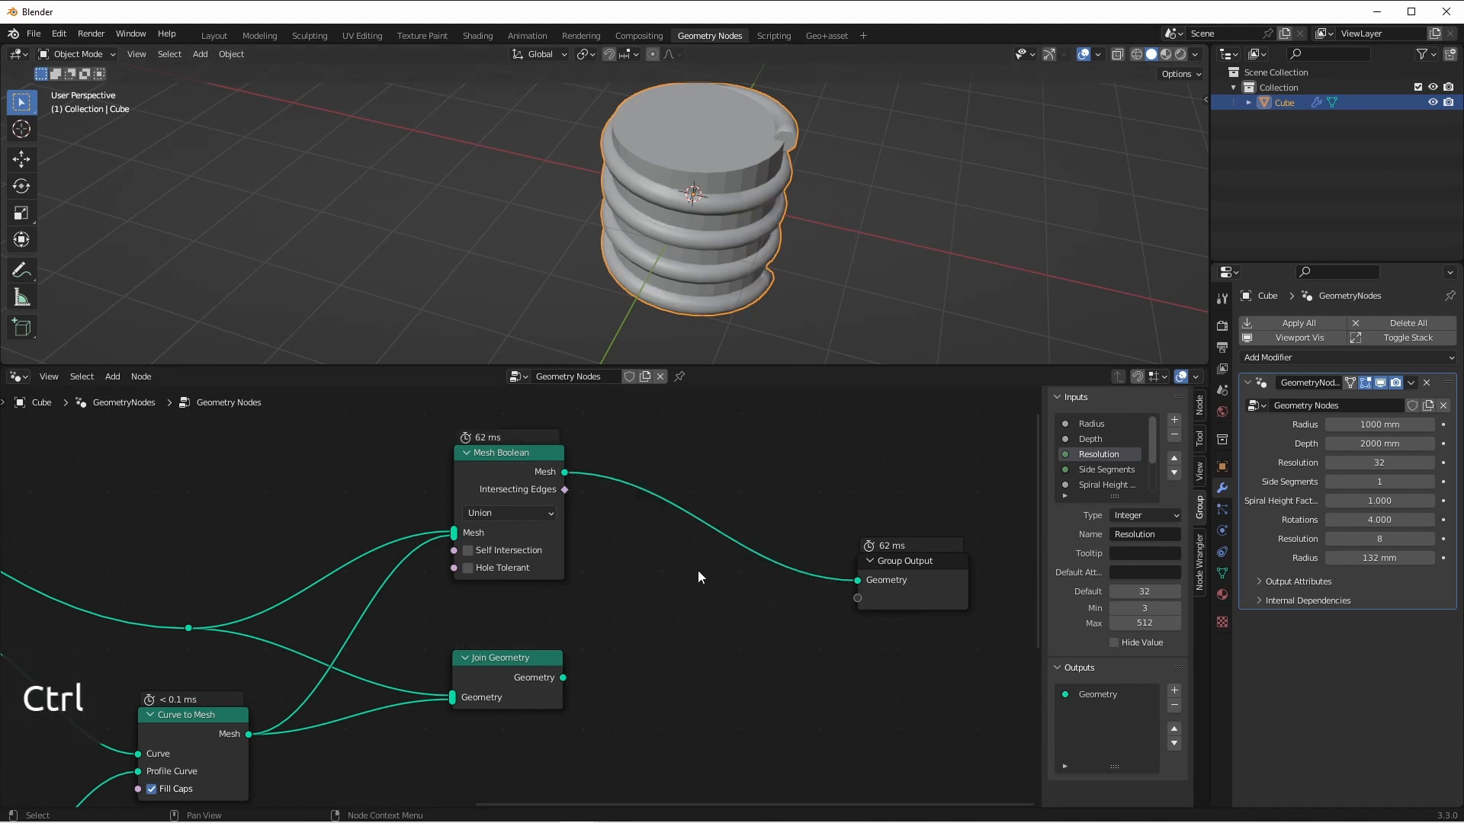
Insert a Switch node before Group Output, feeding Join Geometry into False and the Mesh Boolean result into True.
key(shift+a)
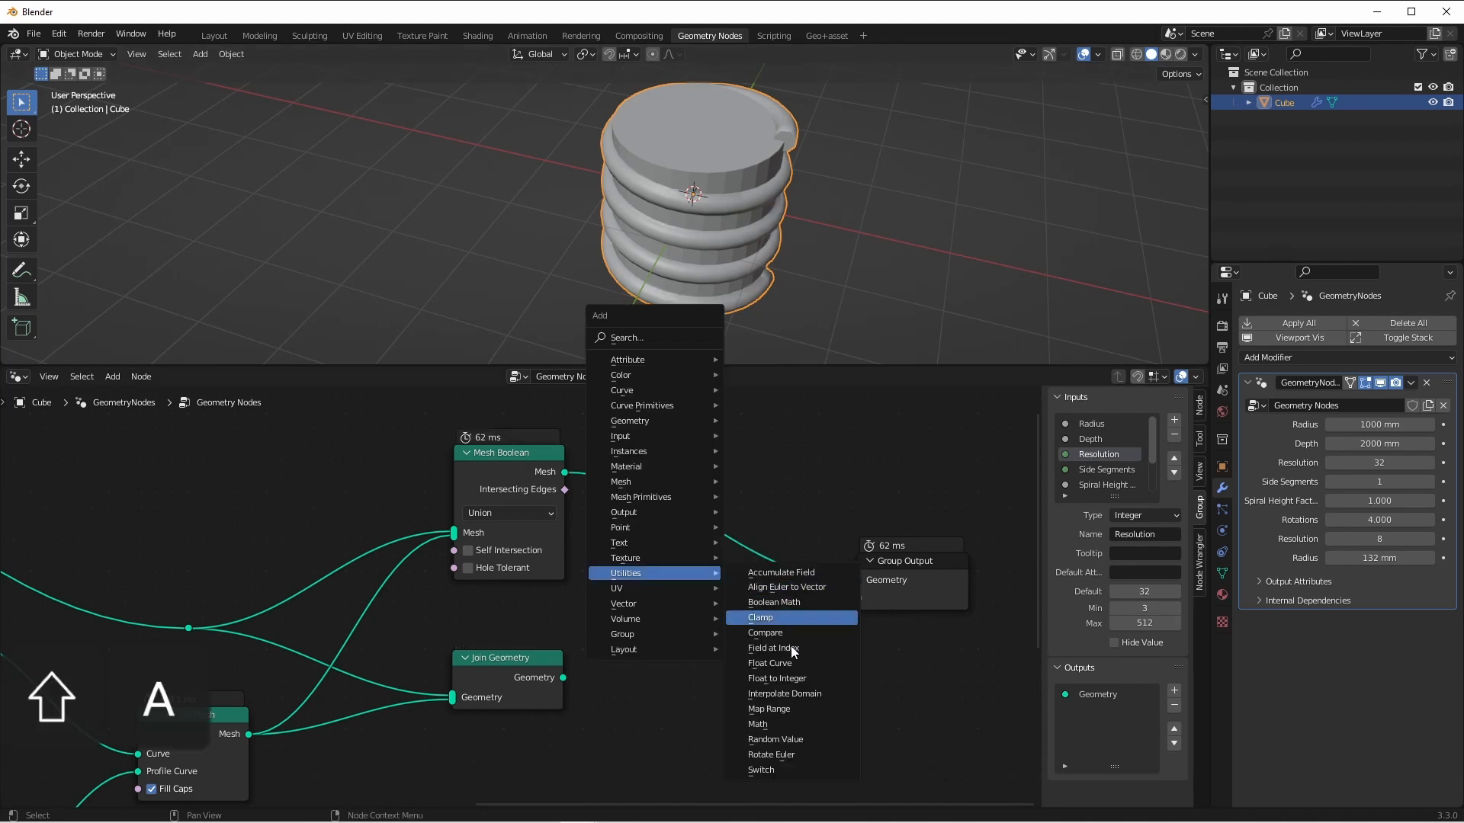
click(792, 771)
click(685, 501)
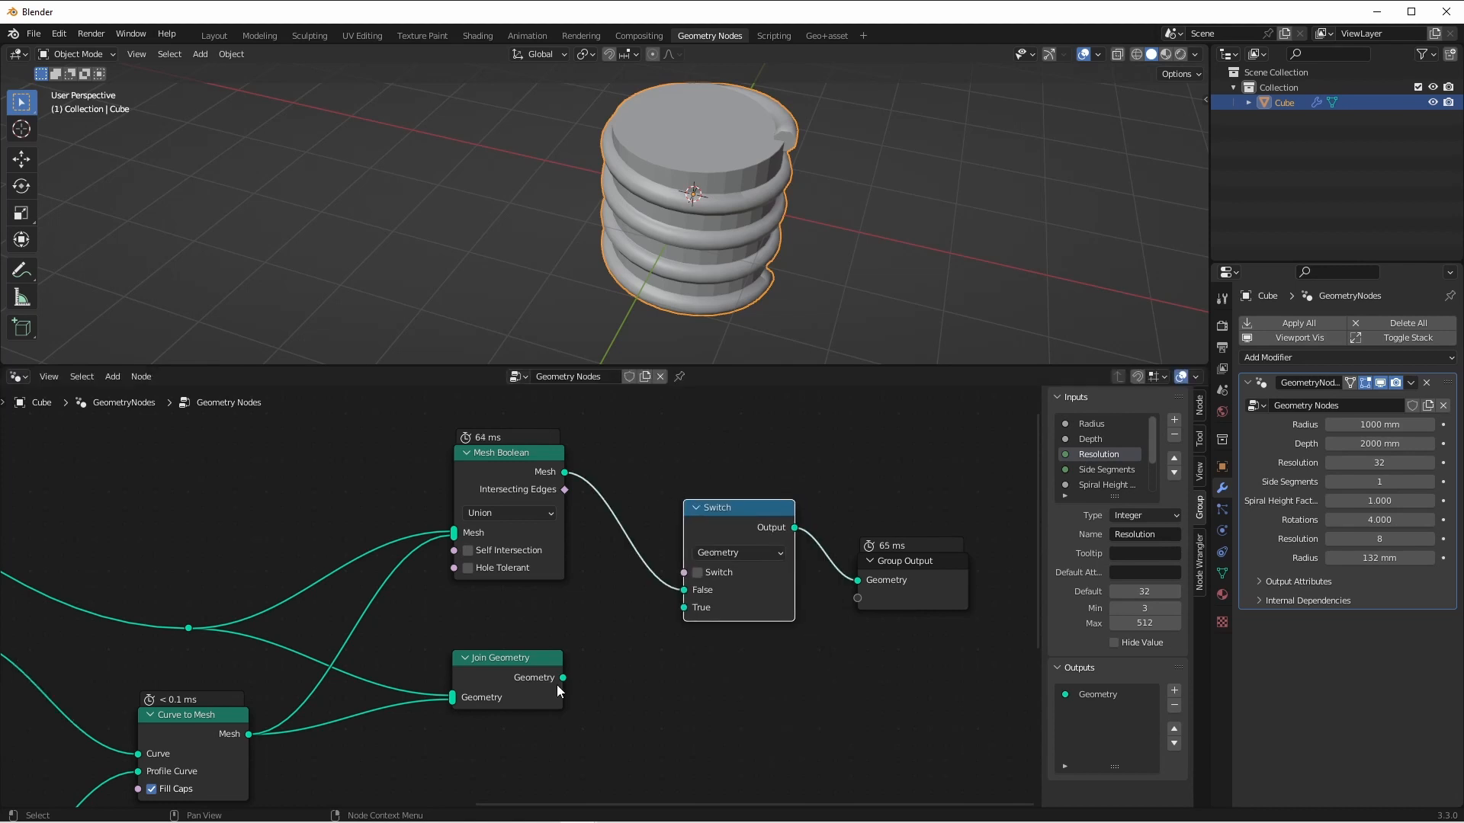
drag(562, 678, 684, 592)
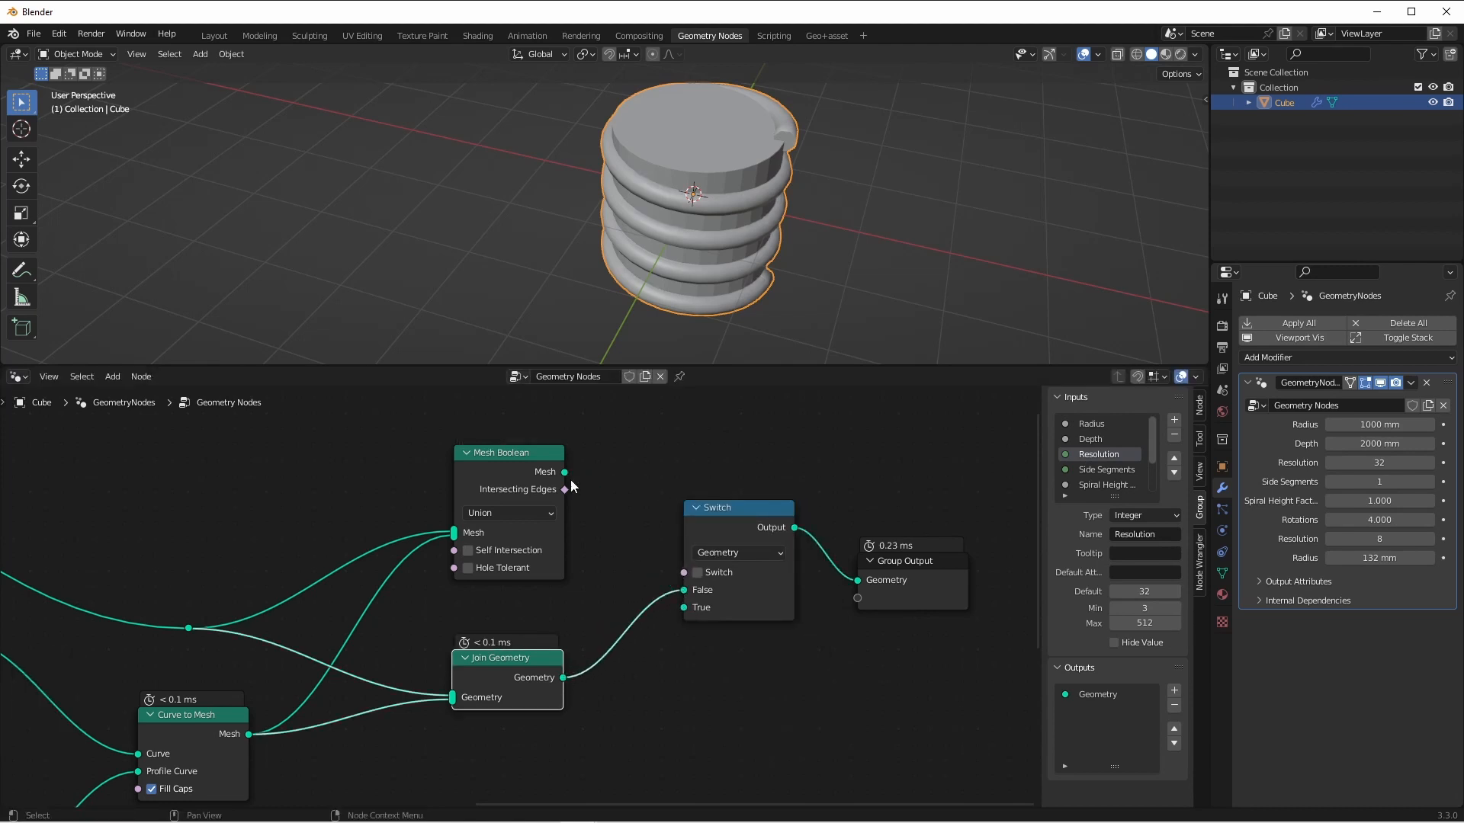
drag(570, 479, 683, 610)
Drive the Switch node's Switch socket from a new Group Input socket and rename that input Boolean?
scroll(674, 556, down, 2)
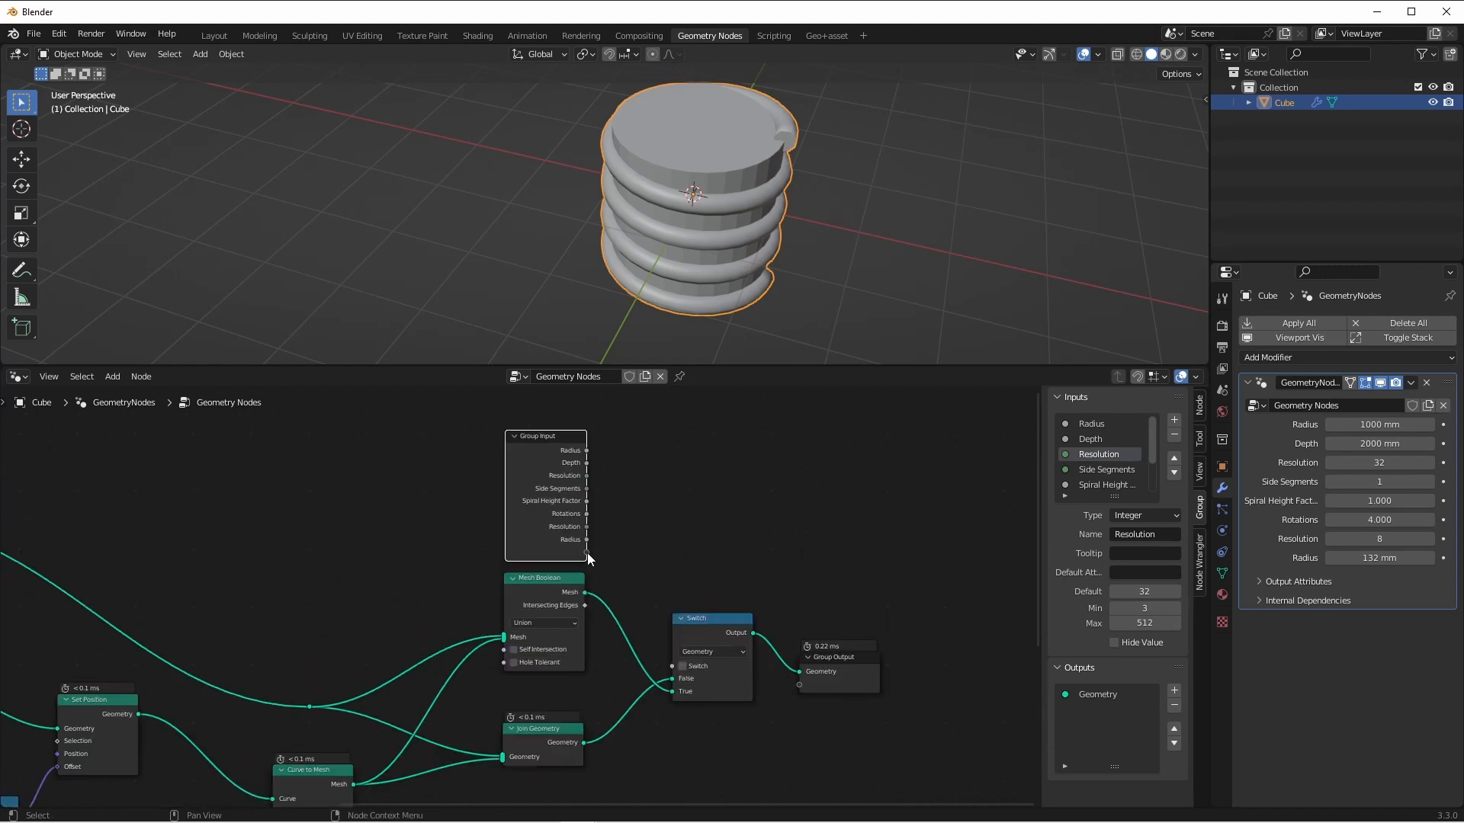
drag(587, 555, 672, 666)
double_click(1092, 485)
text(Boolean?)
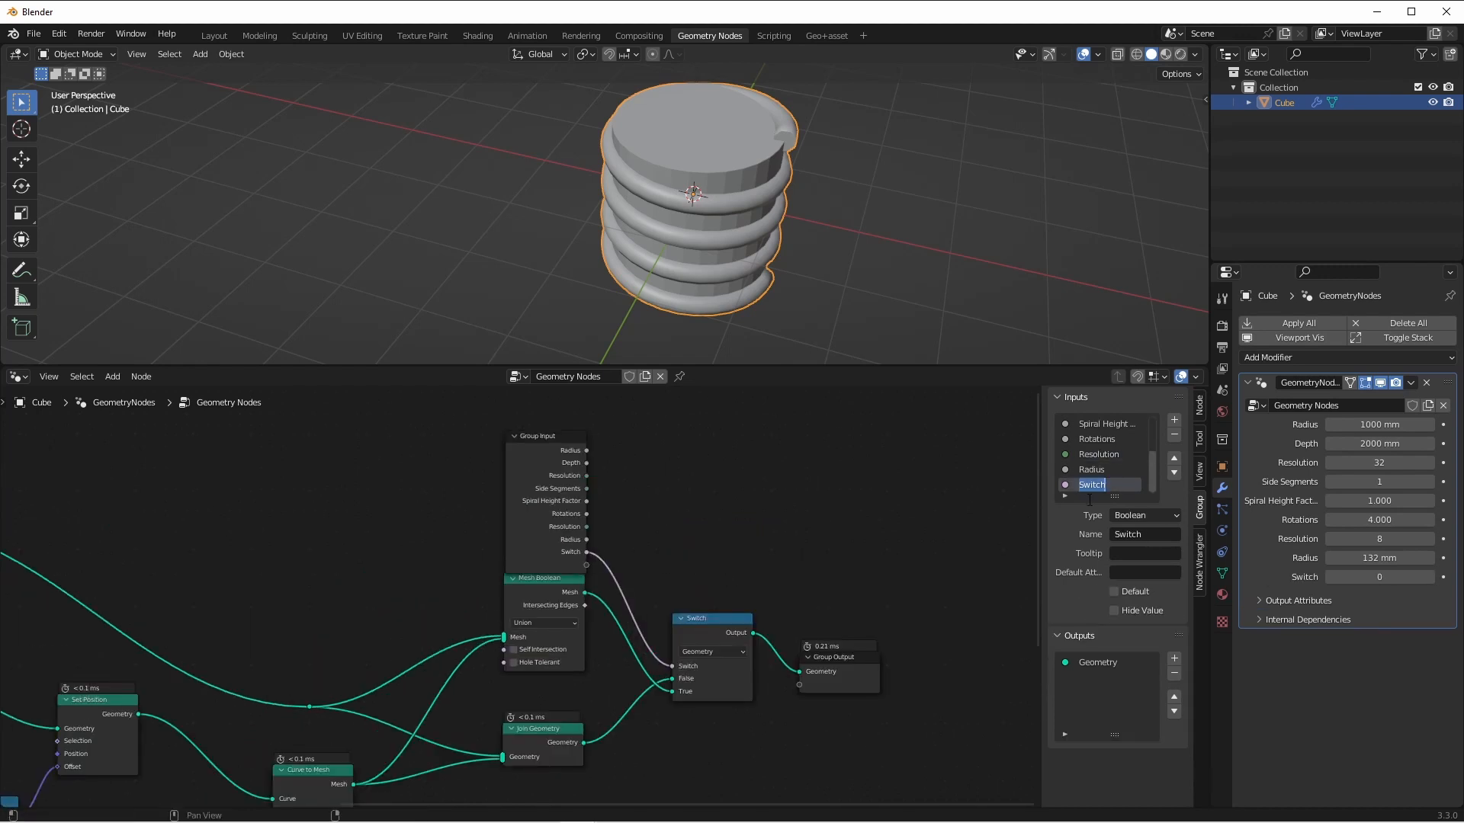
key(Return)
Test the modifier's Boolean? option, leave it at 0, and reduce Spiral Height Factor to 0.600 and the spiral Radius to 91 mm.
click(1429, 578)
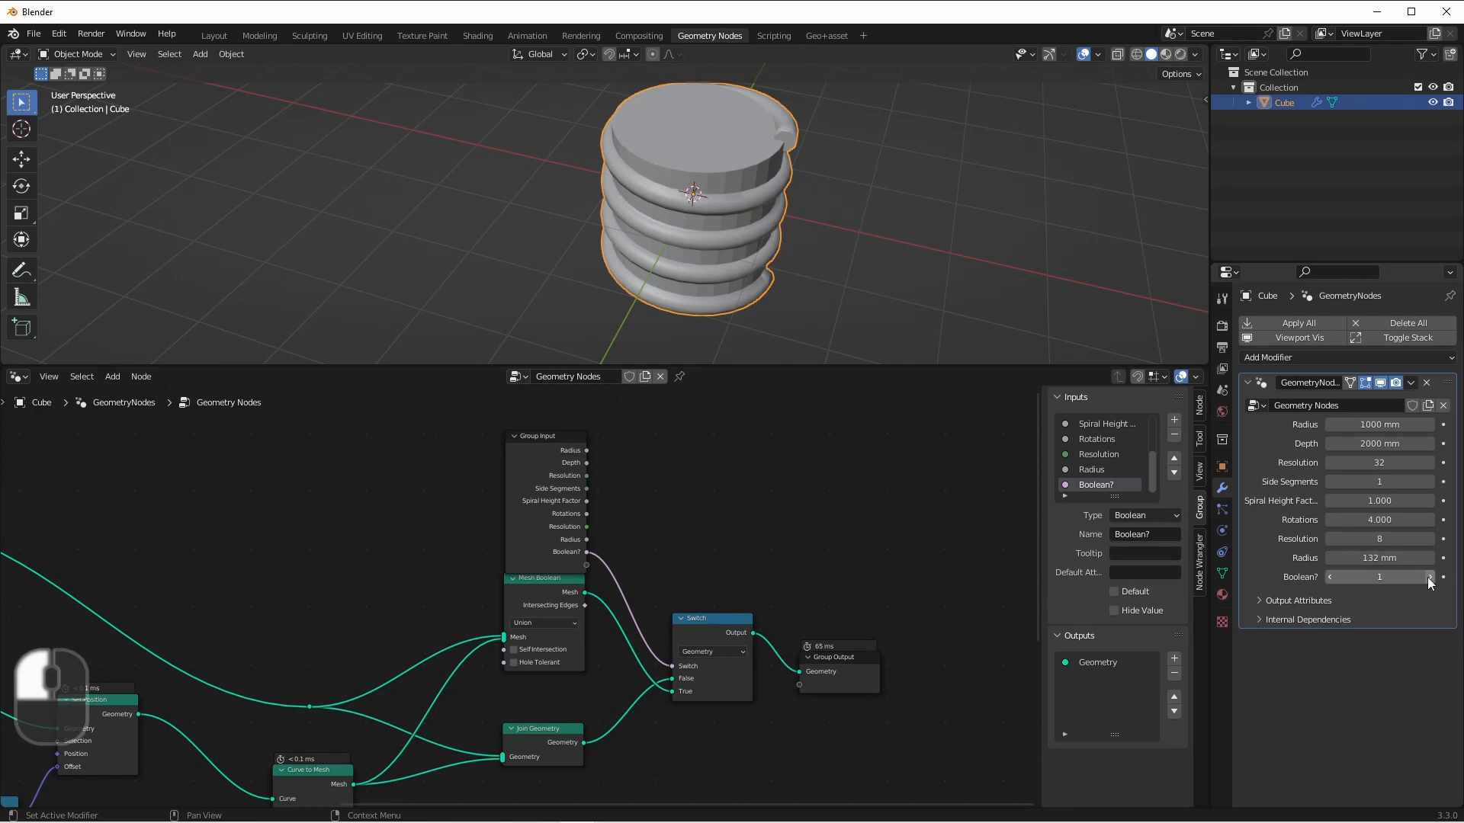
click(1329, 576)
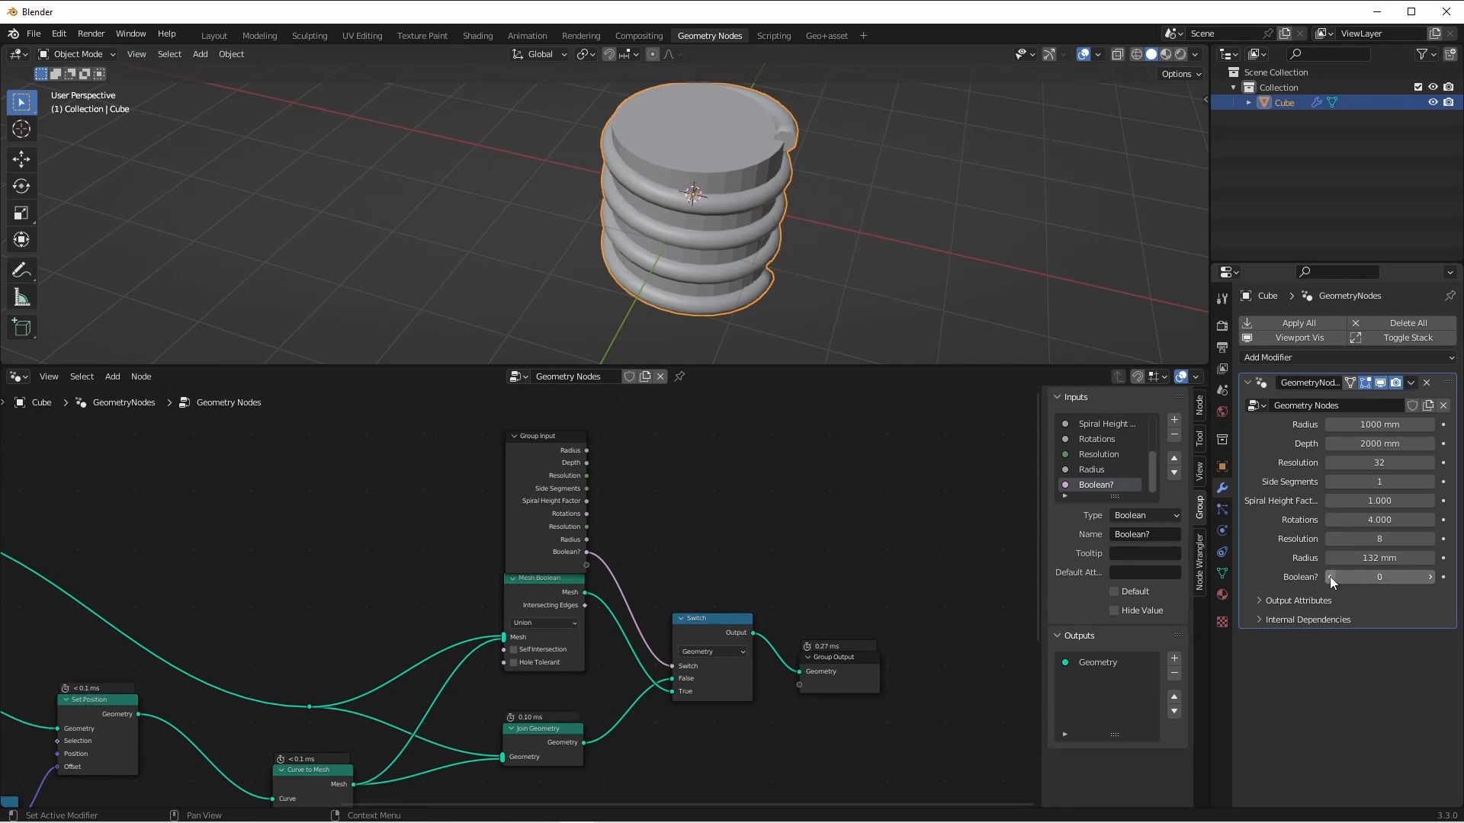
click(1428, 580)
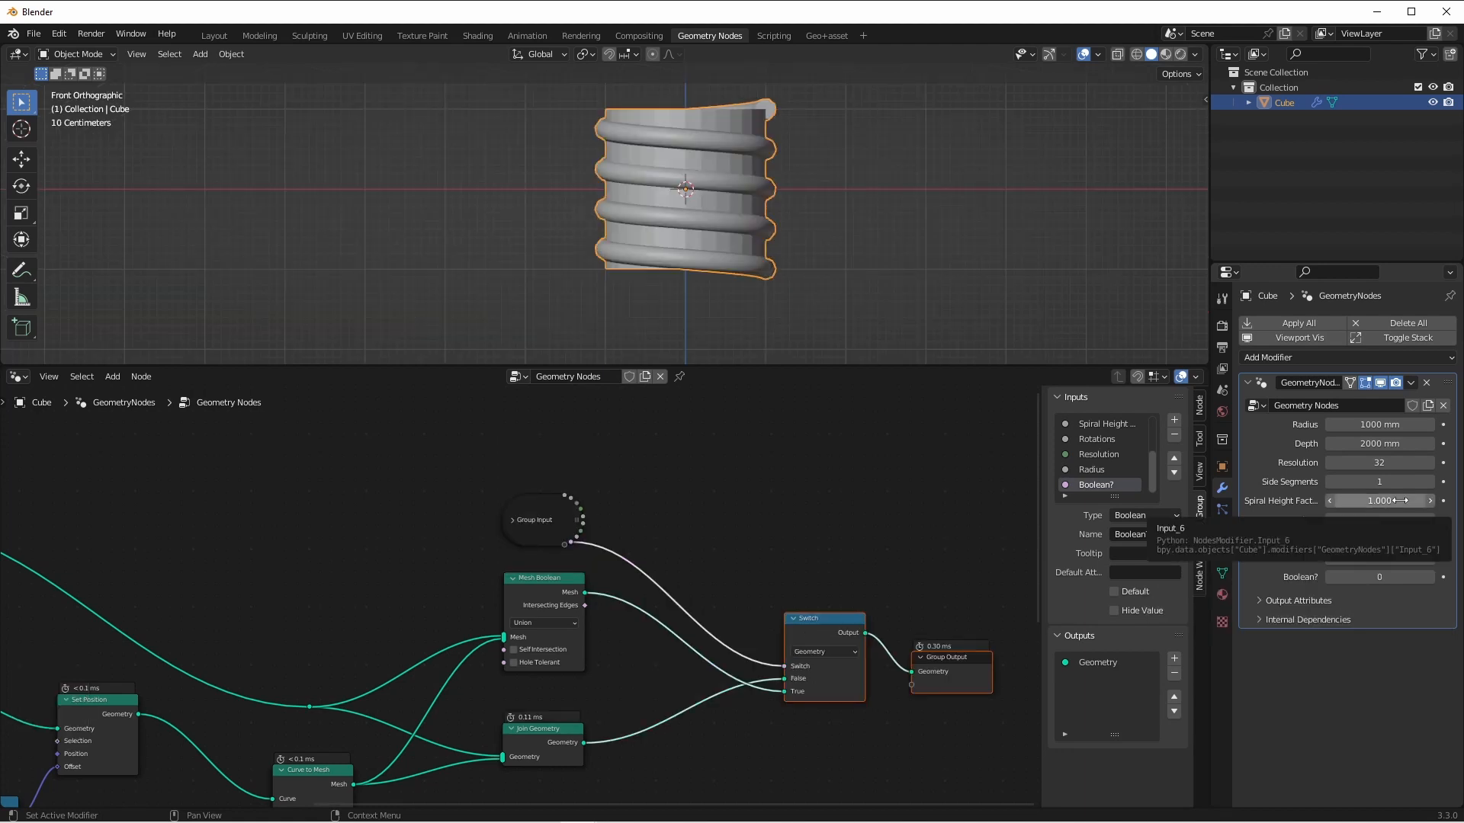
shift+drag(1402, 501, 1330, 501)
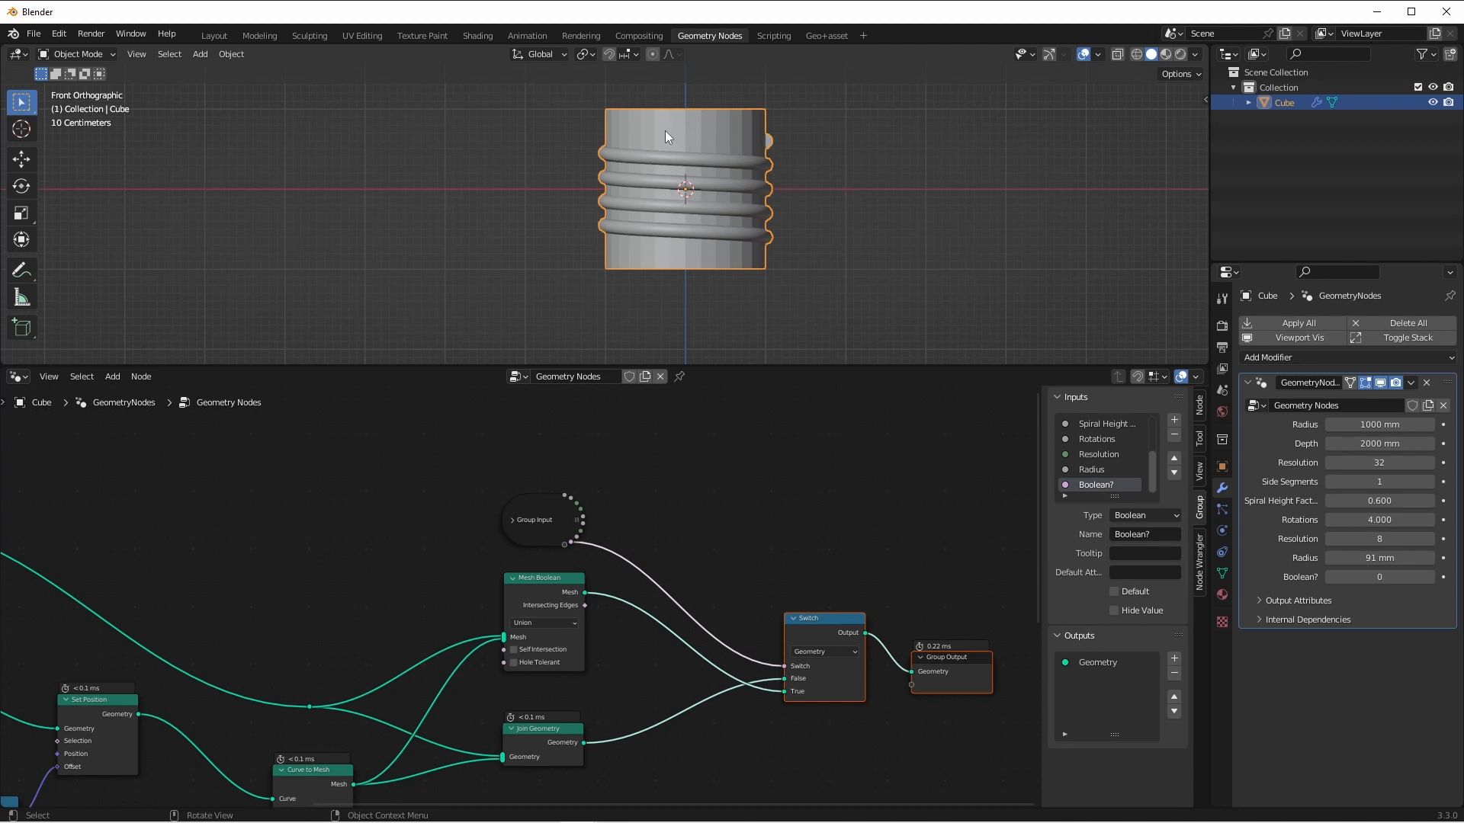
Add a Transform node on the link between Set Position and Curve to Mesh.
scroll(370, 570, down, 4)
middle_drag(371, 570, 794, 431)
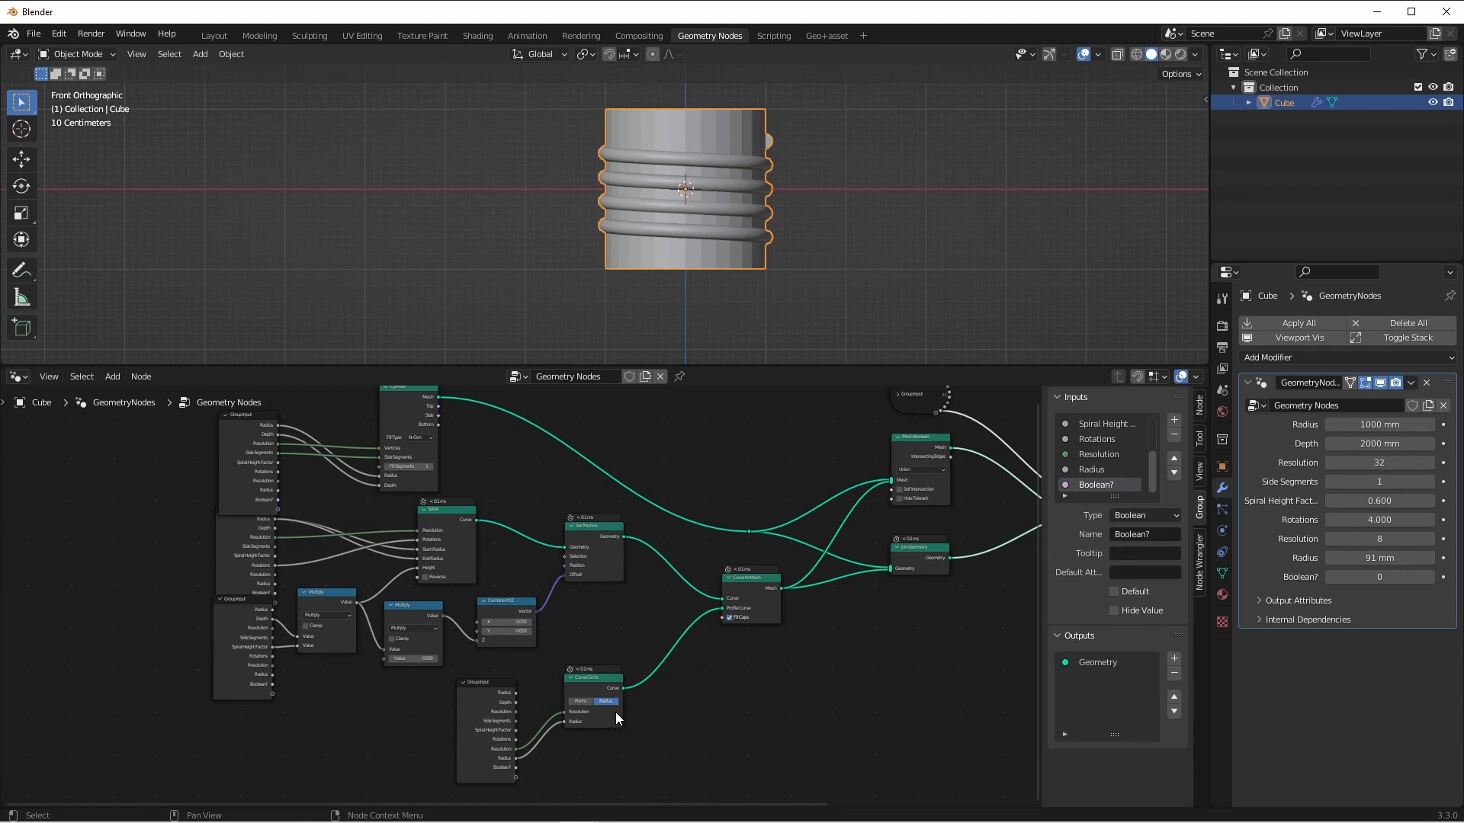
scroll(615, 712, up, 2)
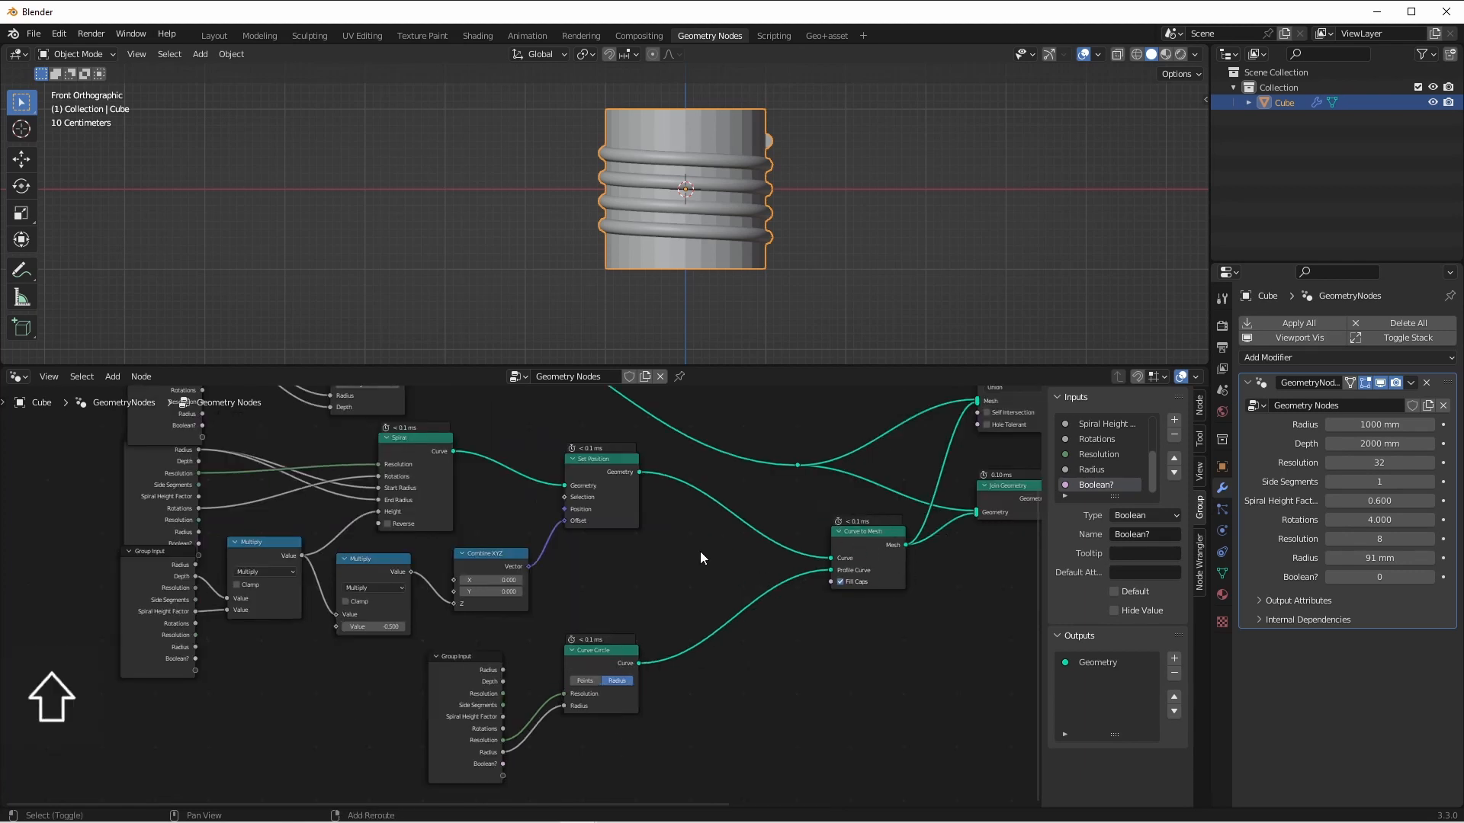
key(shift+a)
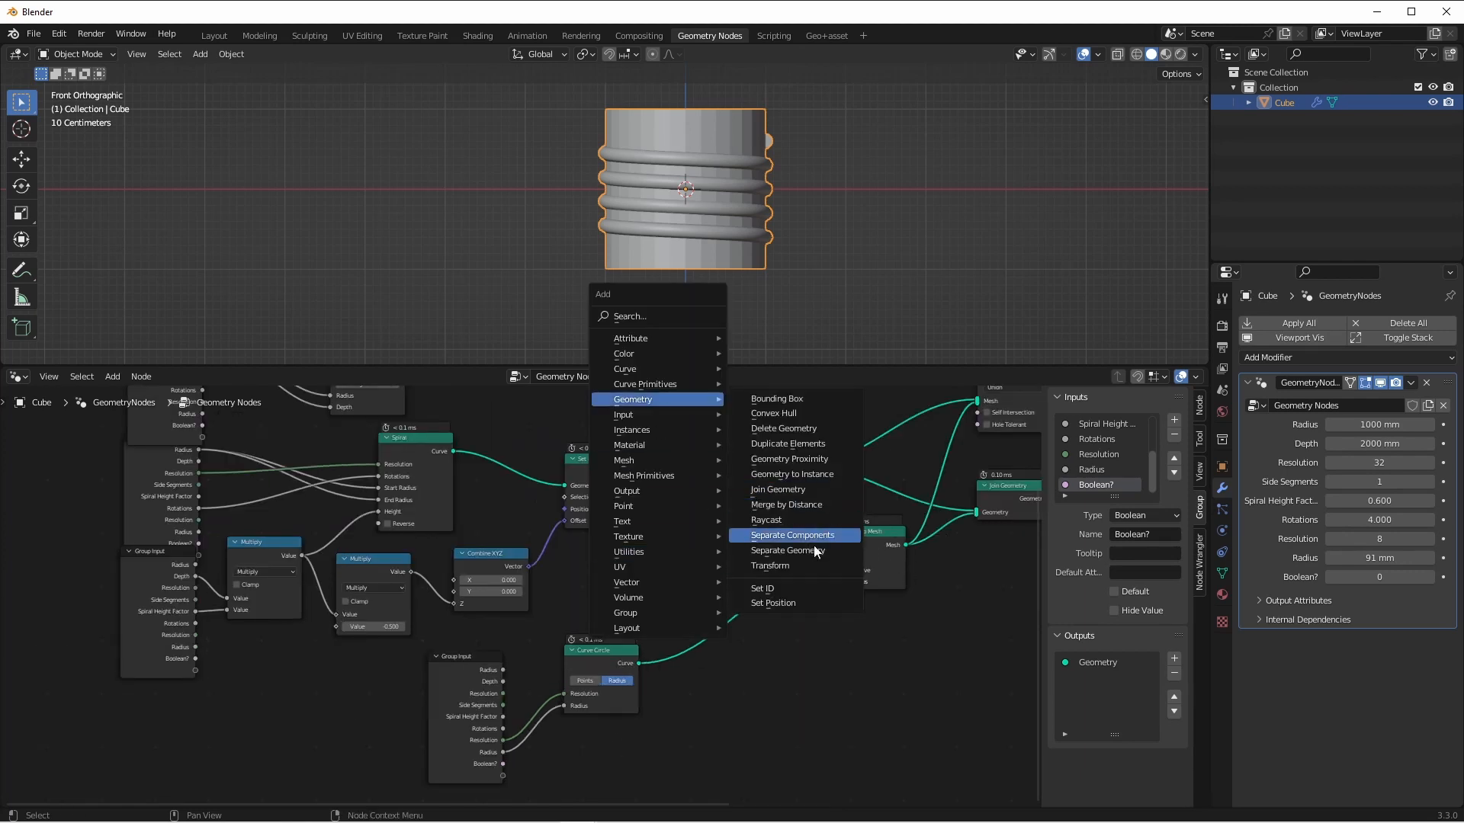
click(801, 563)
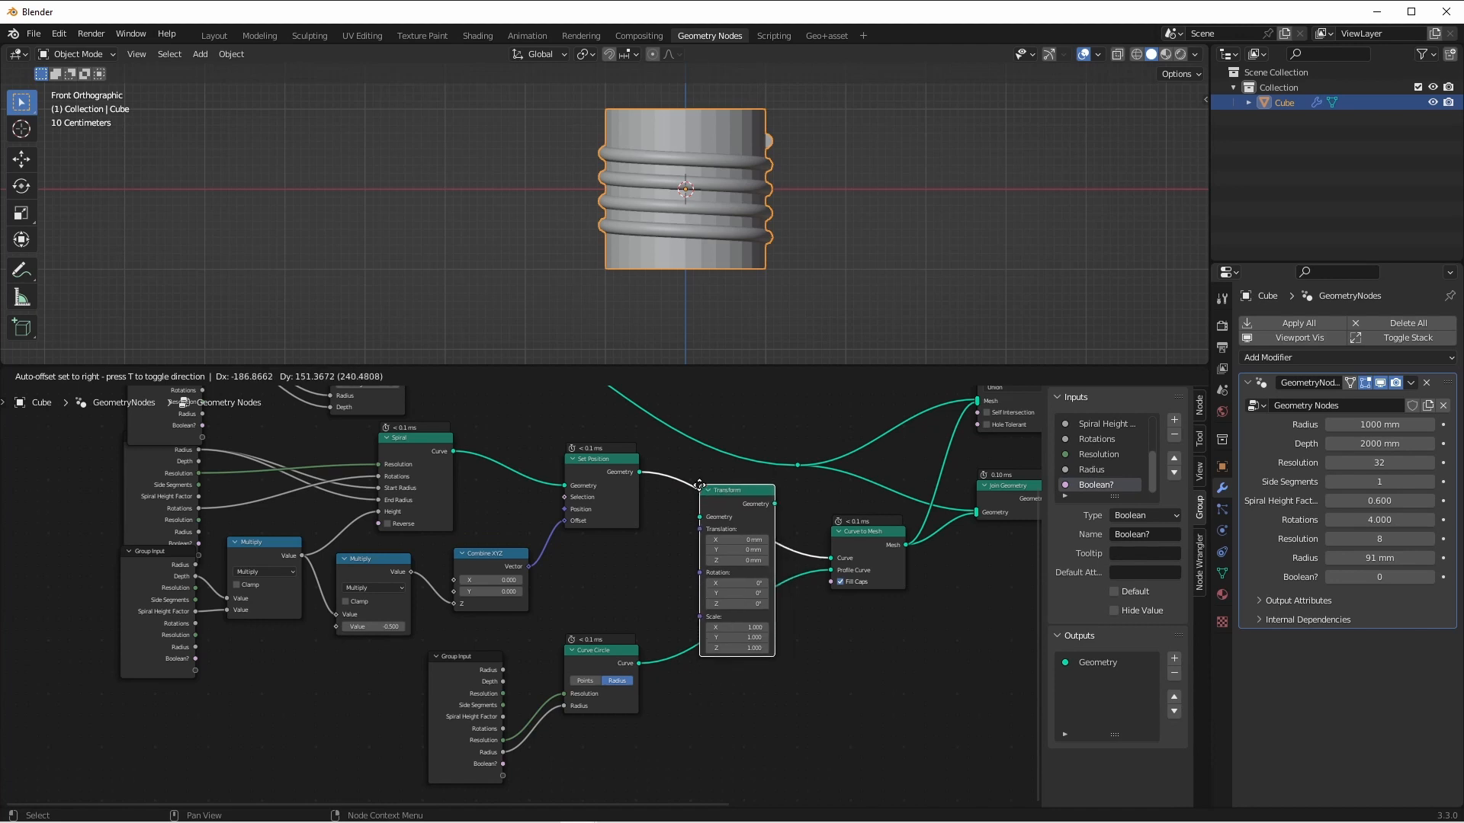
click(699, 485)
Duplicate Combine XYZ, connect the copy to the Transform's Translation, and expose its Z as a group input to test in the modifier.
scroll(598, 513, up, 2)
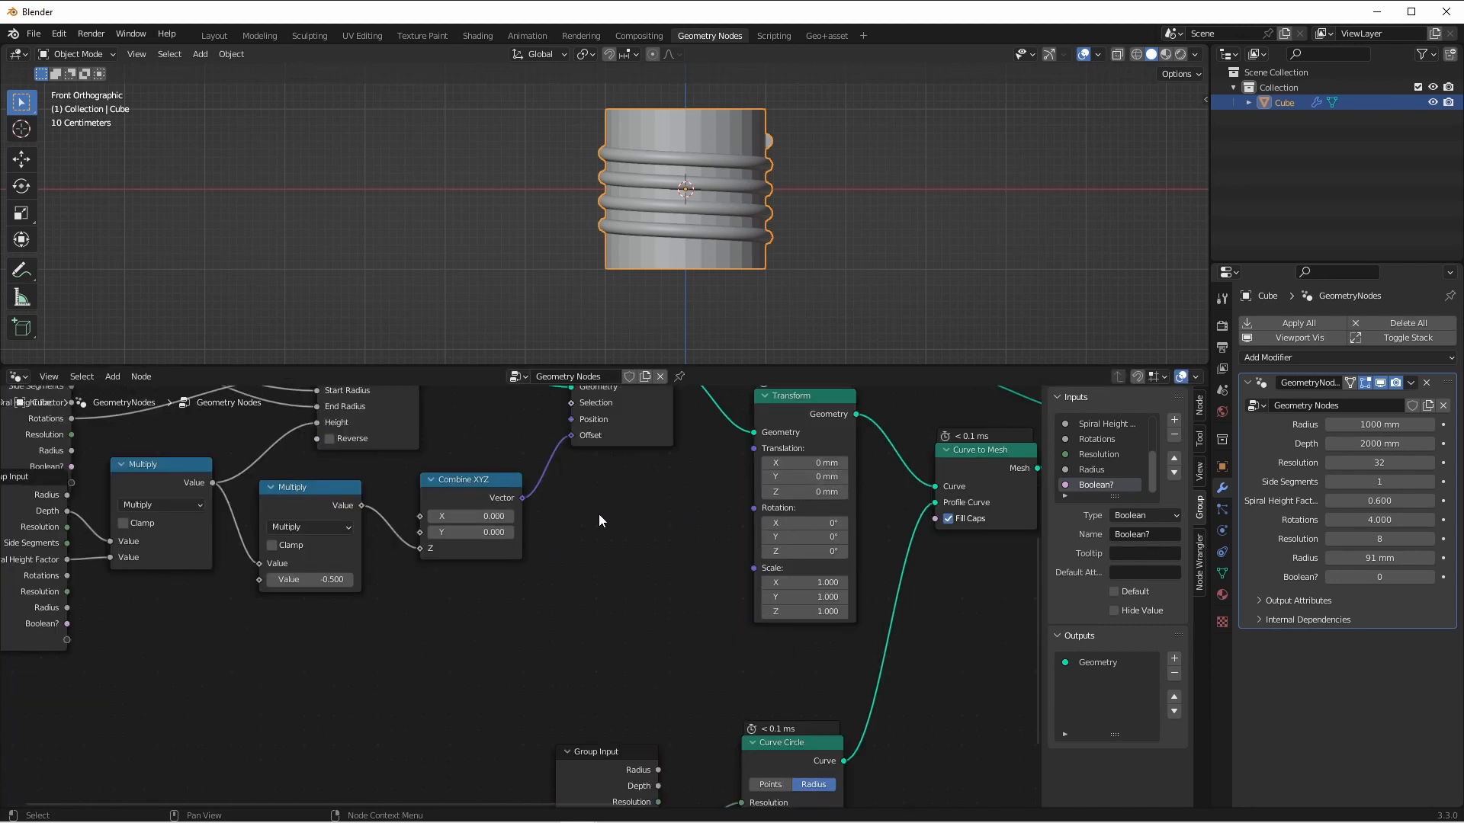
click(451, 490)
key(shift+d)
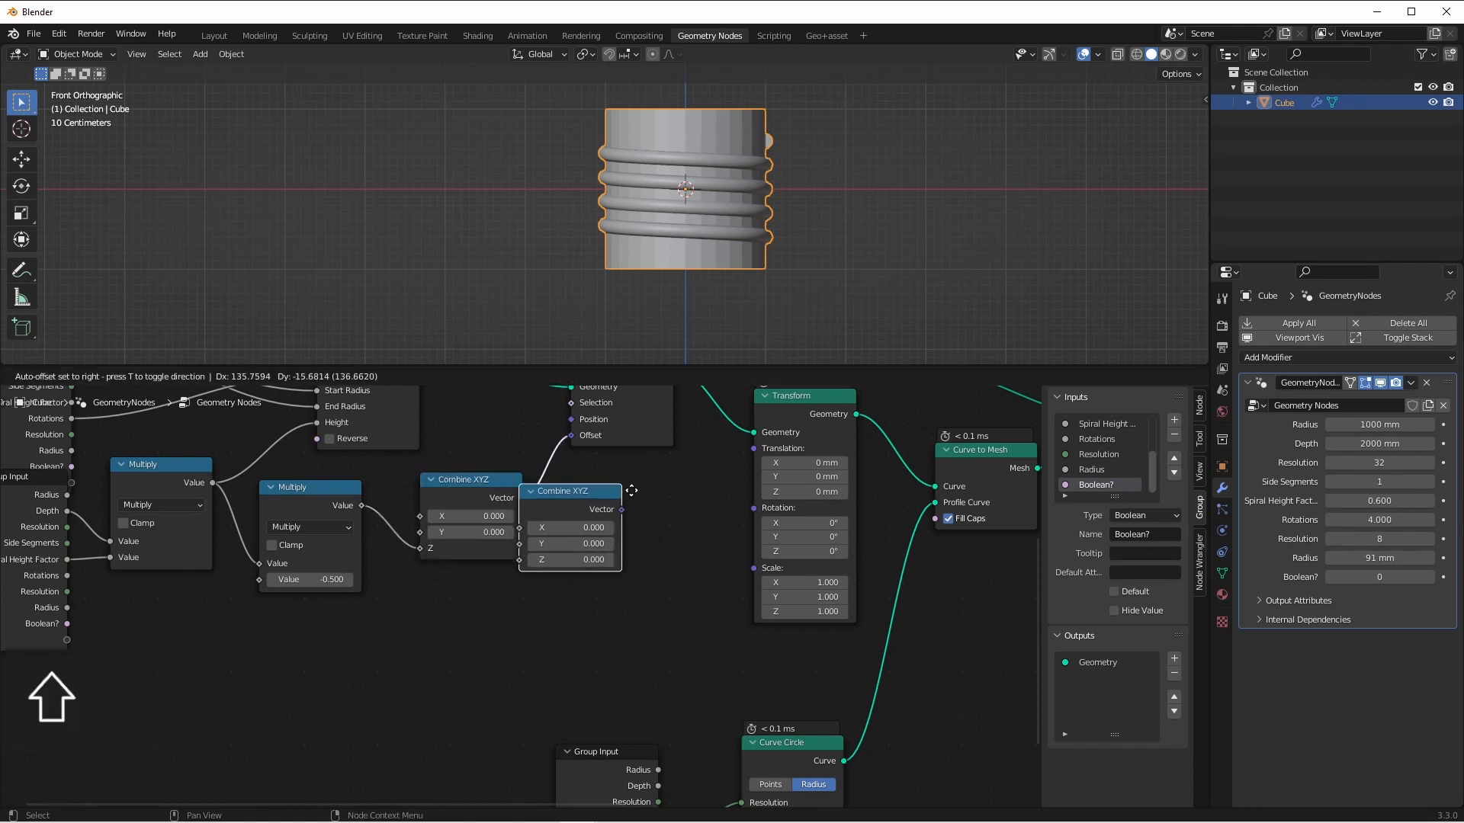
click(674, 539)
drag(674, 538, 754, 448)
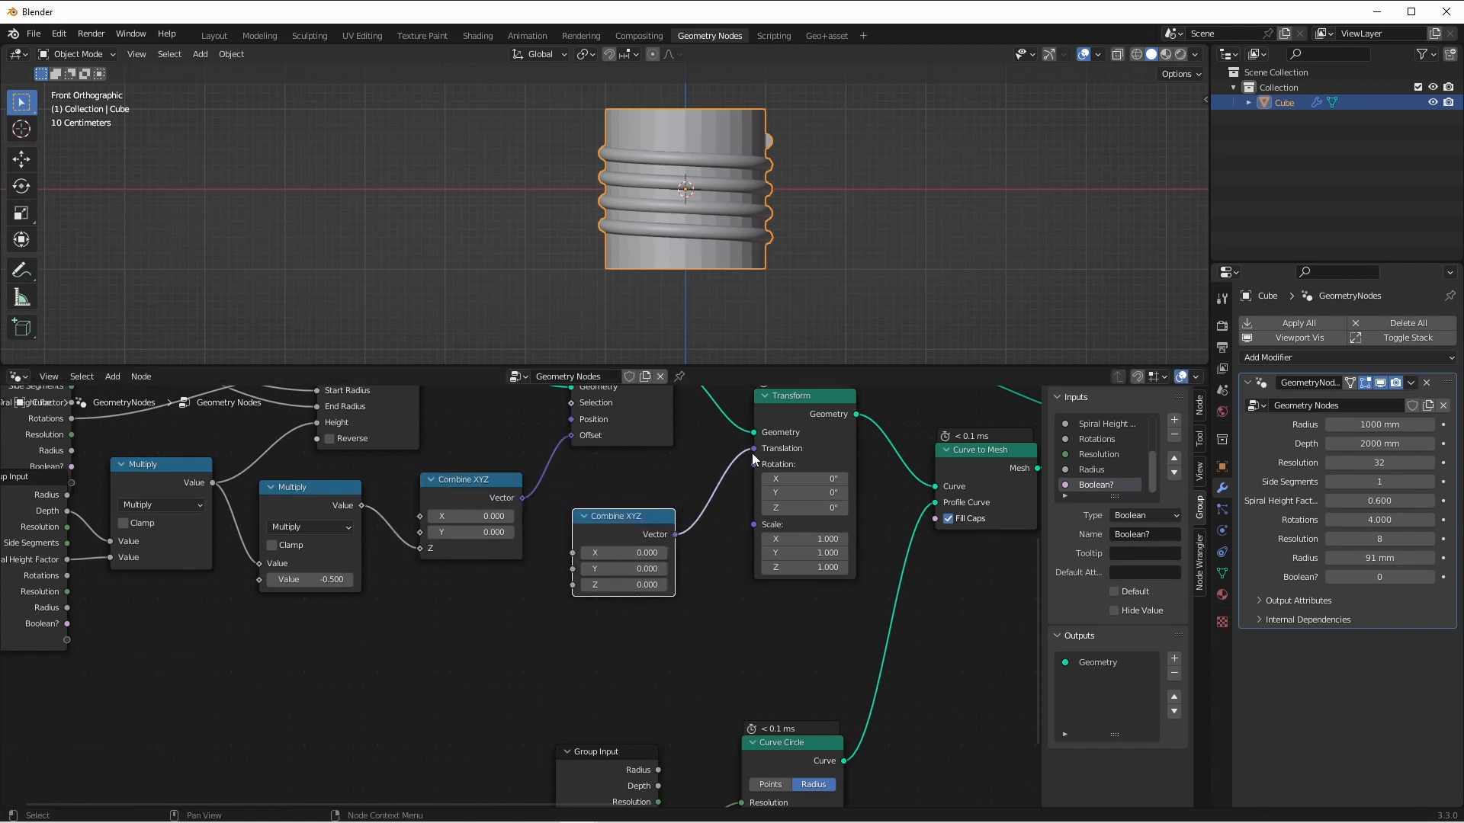
shift+middle_drag(561, 564, 574, 532)
drag(623, 494, 617, 526)
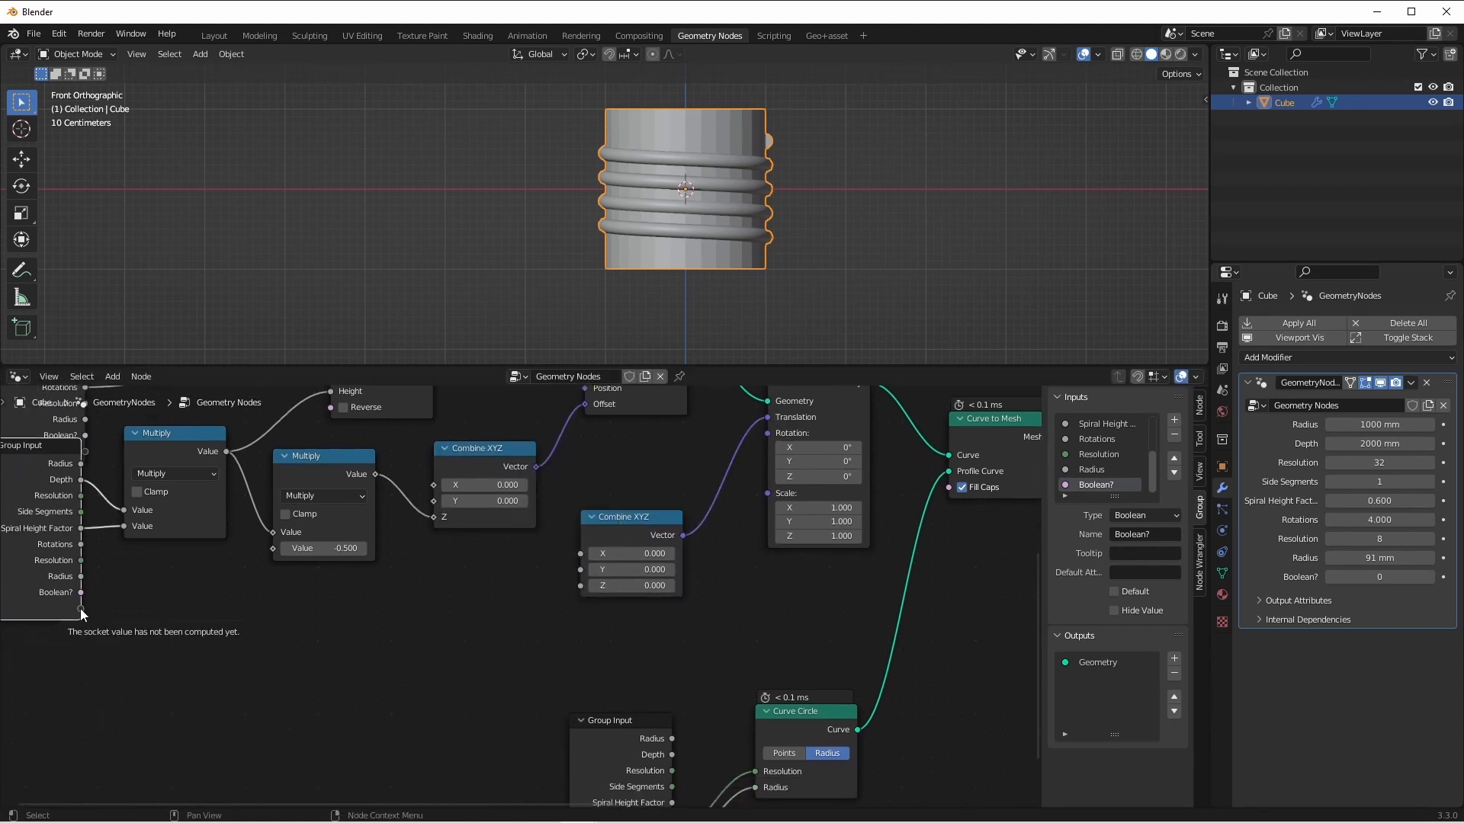
drag(80, 608, 581, 586)
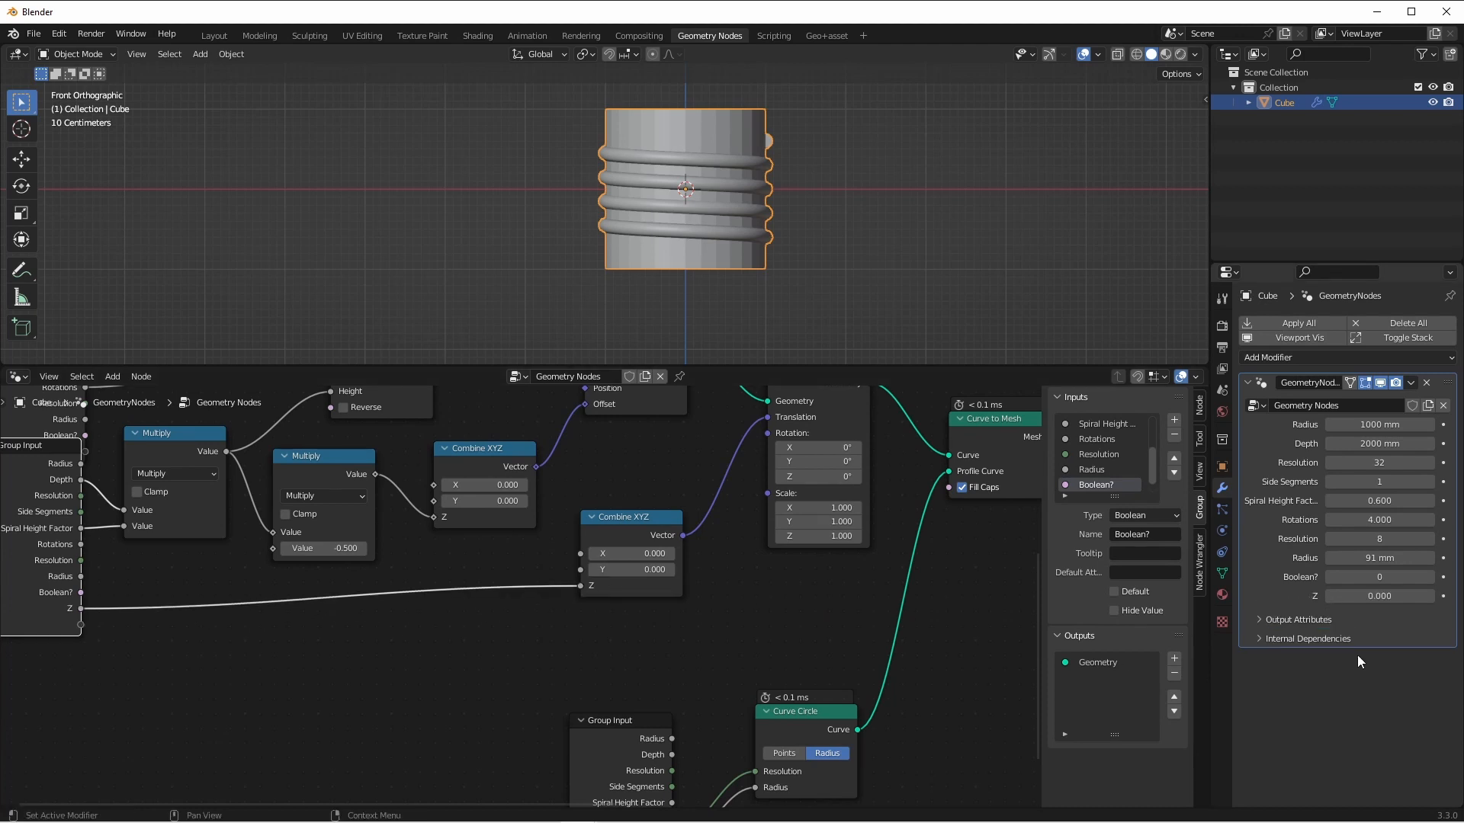
mouse_move(1372, 596)
mouse_down()
mouse_move(1410, 597)
mouse_move(1350, 596)
mouse_move(1395, 597)
mouse_up()
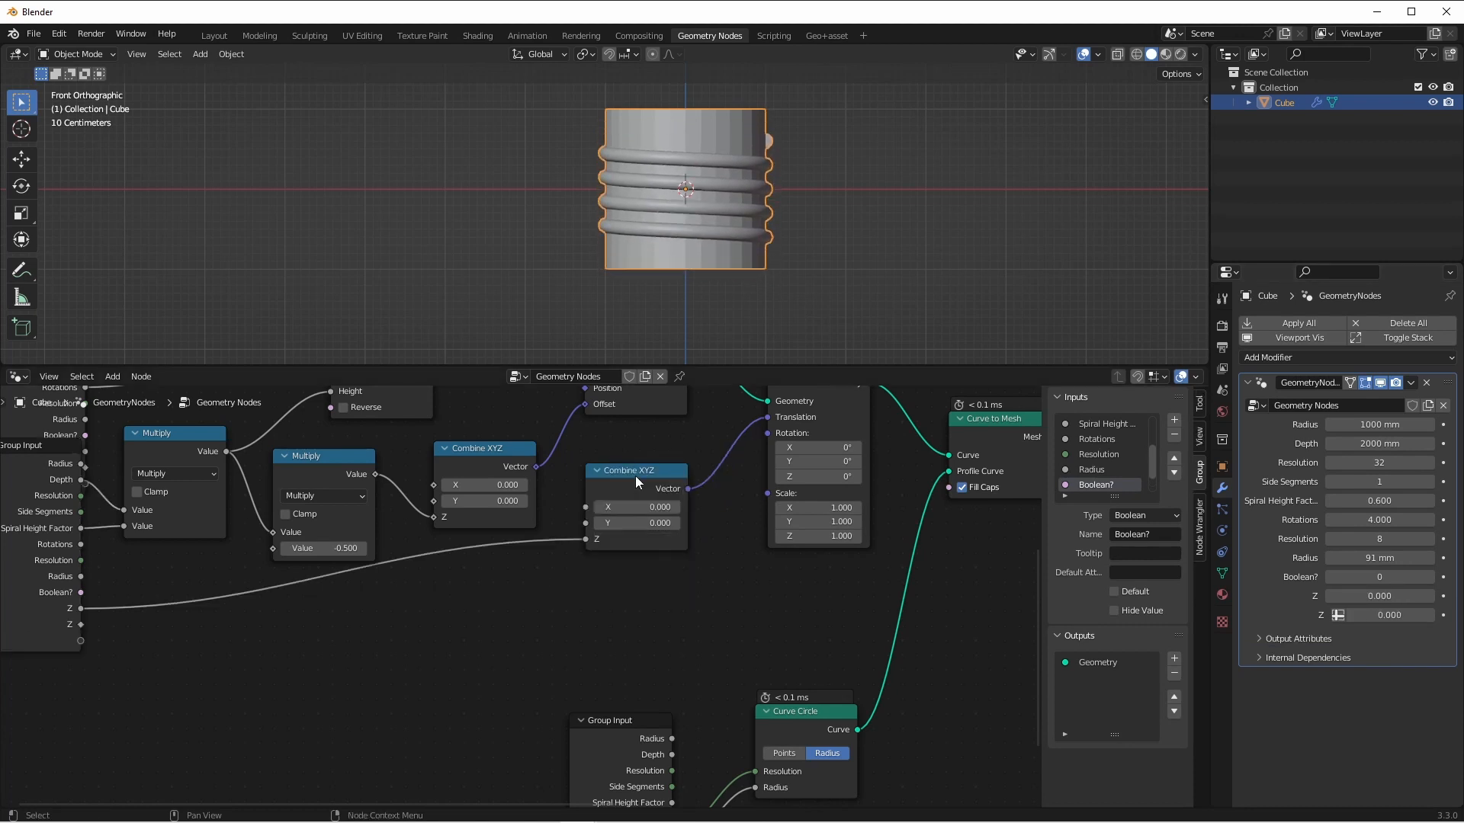
Feed another Combine XYZ copy into the Transform's Rotation, expose its Z as a group input, and set that value to -1.560.
click(636, 477)
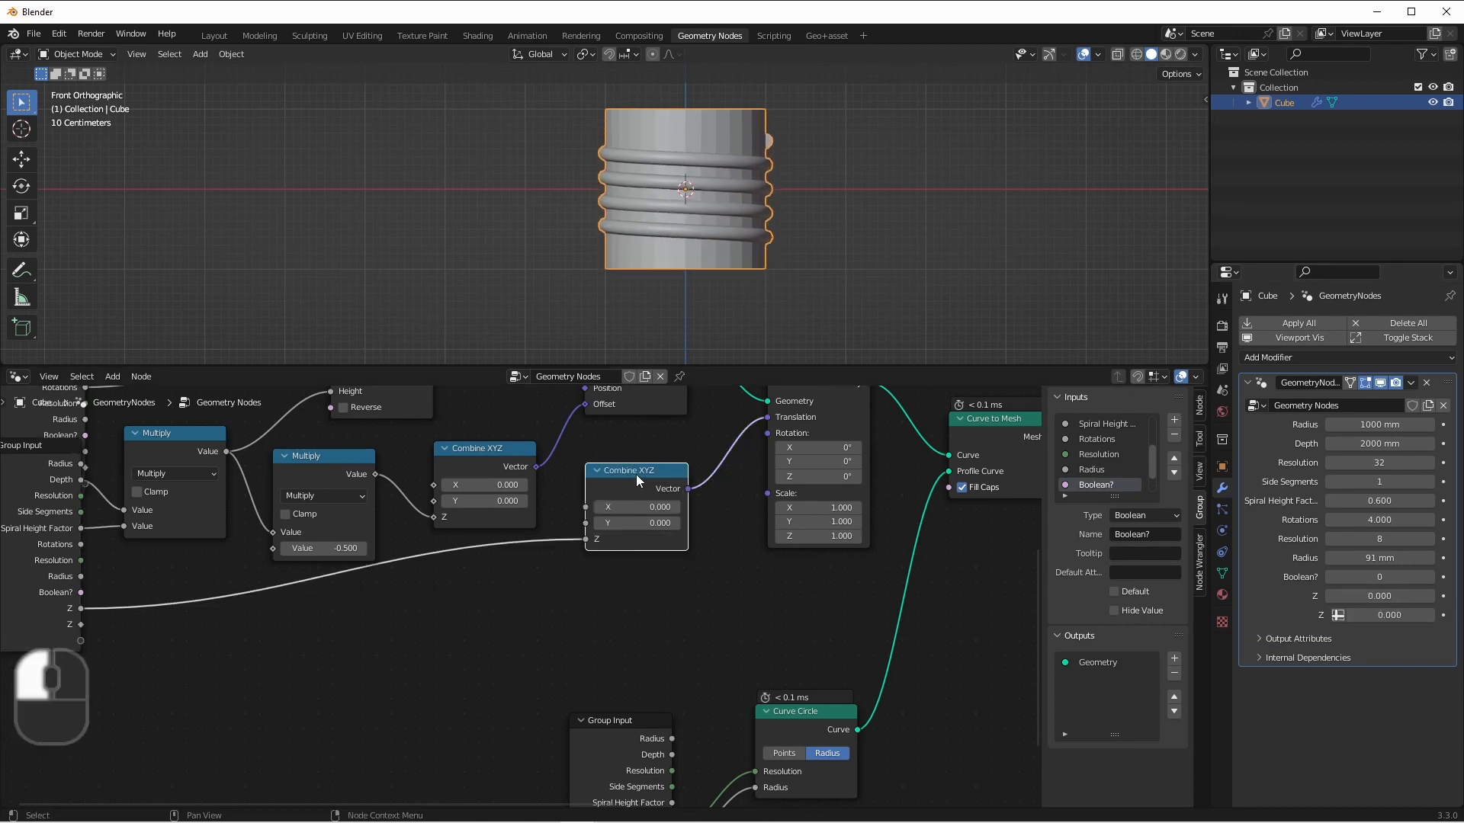
key(shift+d)
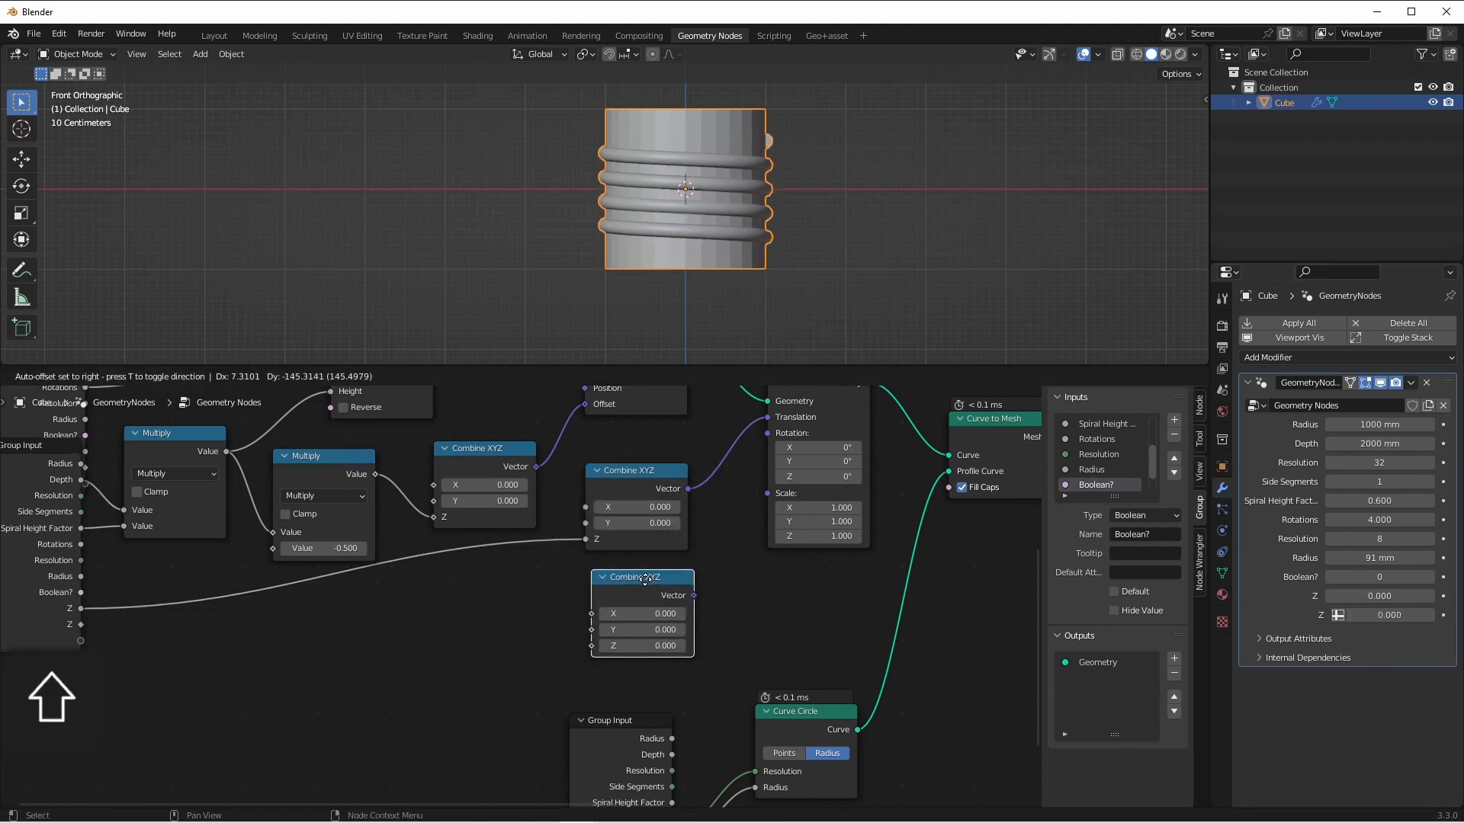
click(690, 594)
drag(689, 594, 768, 433)
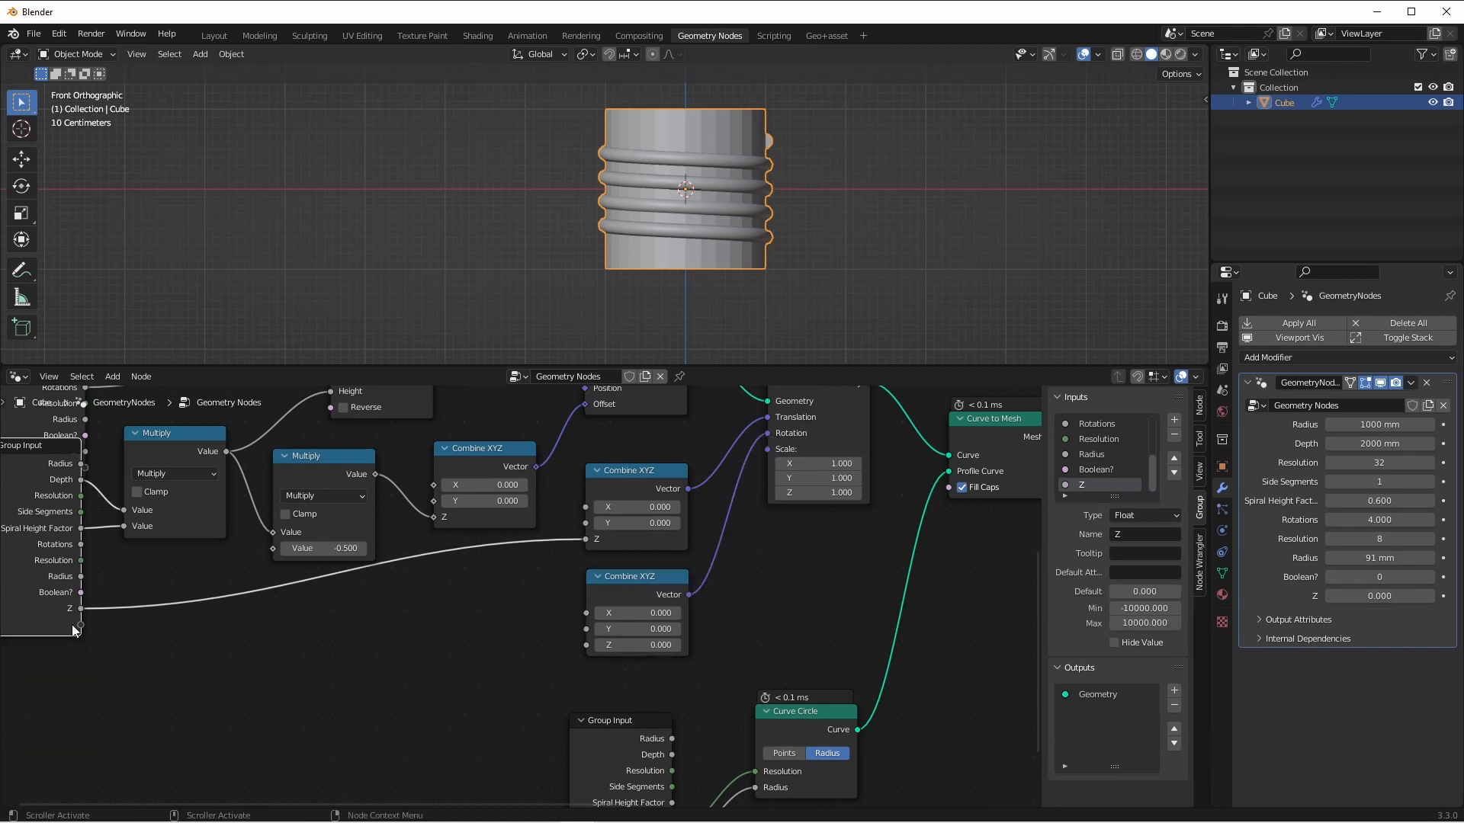
drag(76, 624, 585, 645)
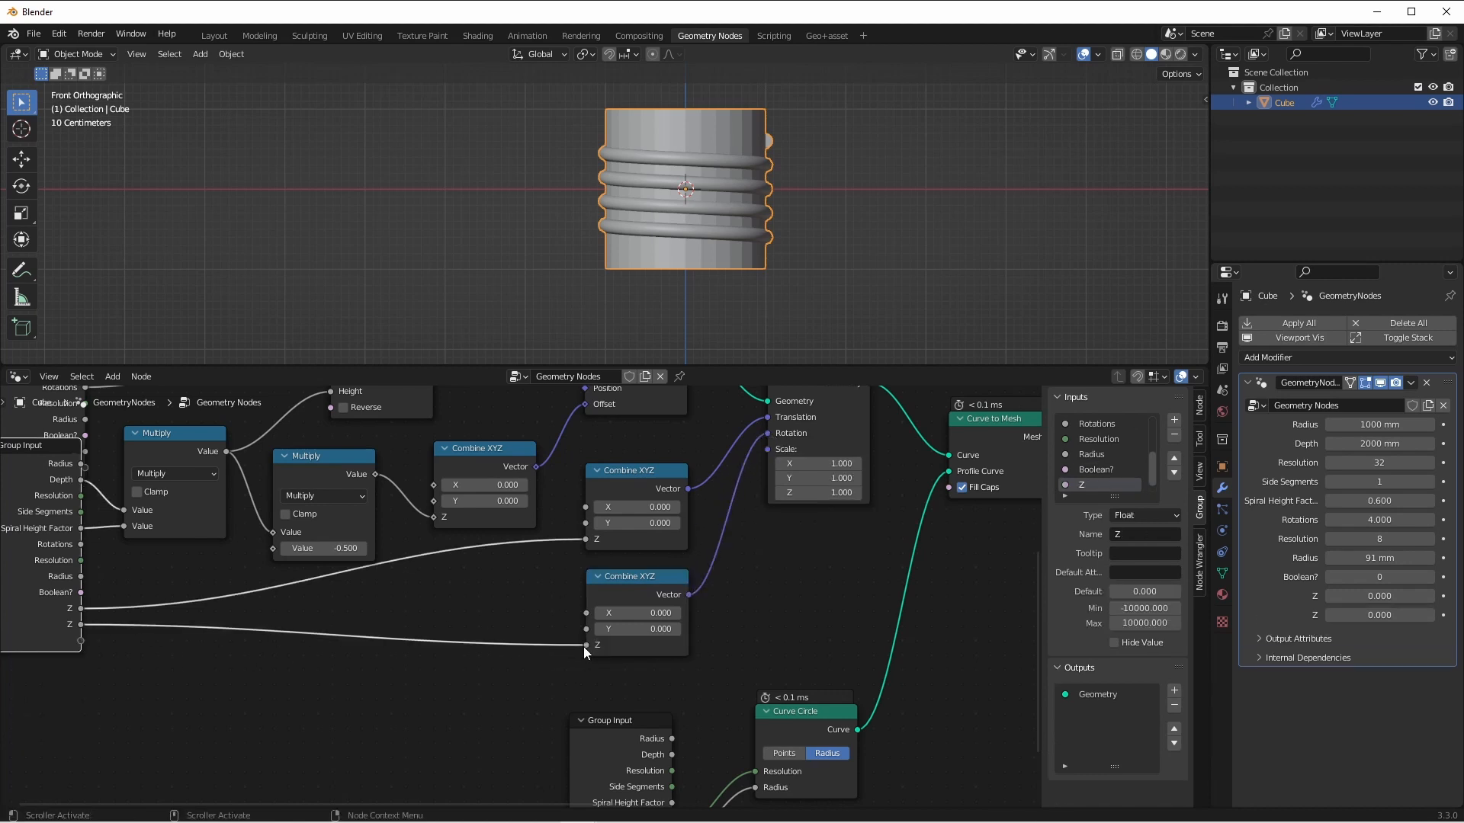
mouse_move(1380, 615)
mouse_down()
mouse_move(1326, 615)
mouse_move(1381, 615)
mouse_move(1367, 615)
mouse_up()
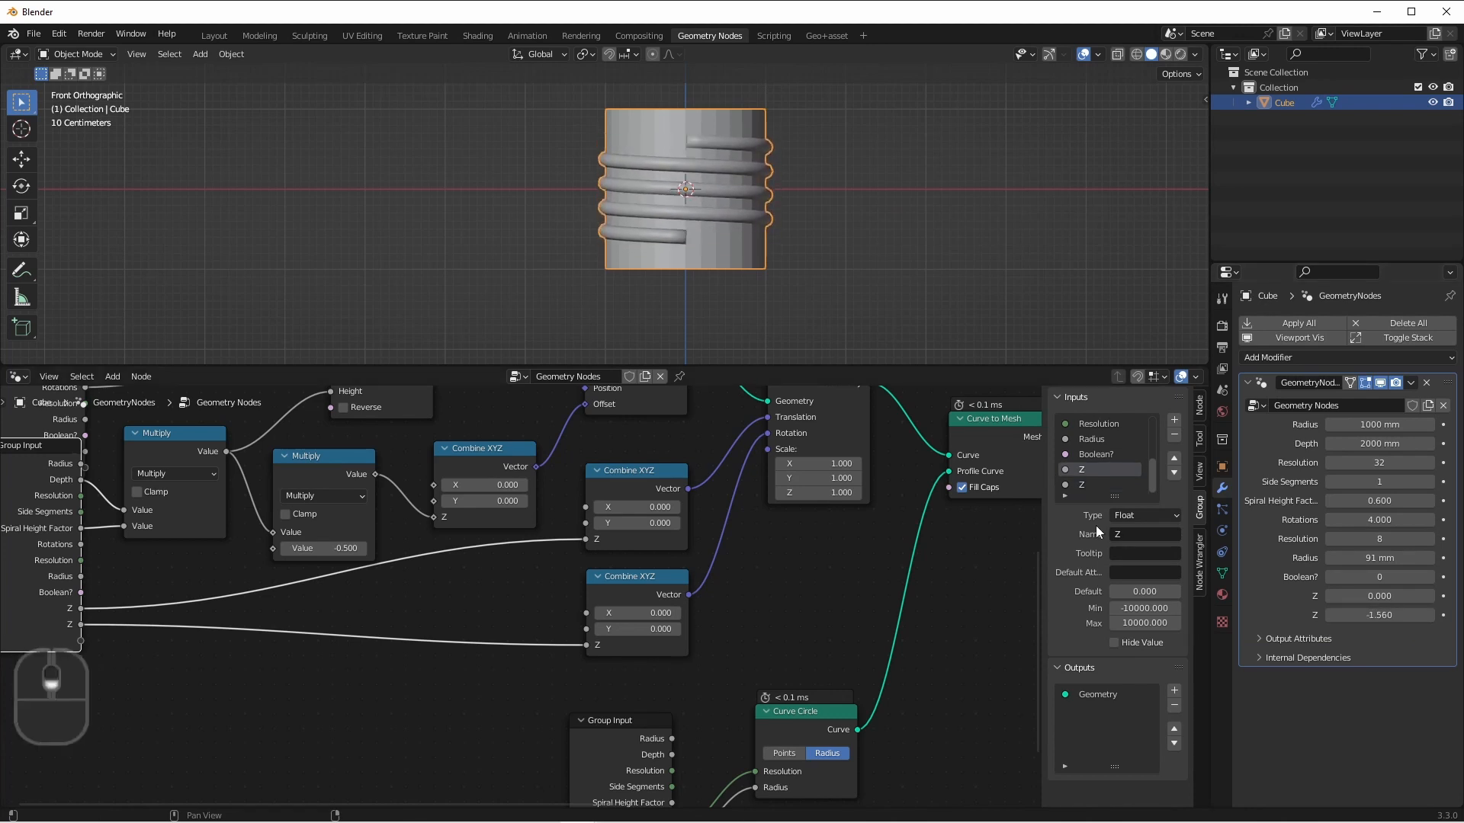
Rename the two exposed Z inputs as Z Spiral Offset and Z Spiral Rotation.
double_click(1103, 468)
key(BackSpace)
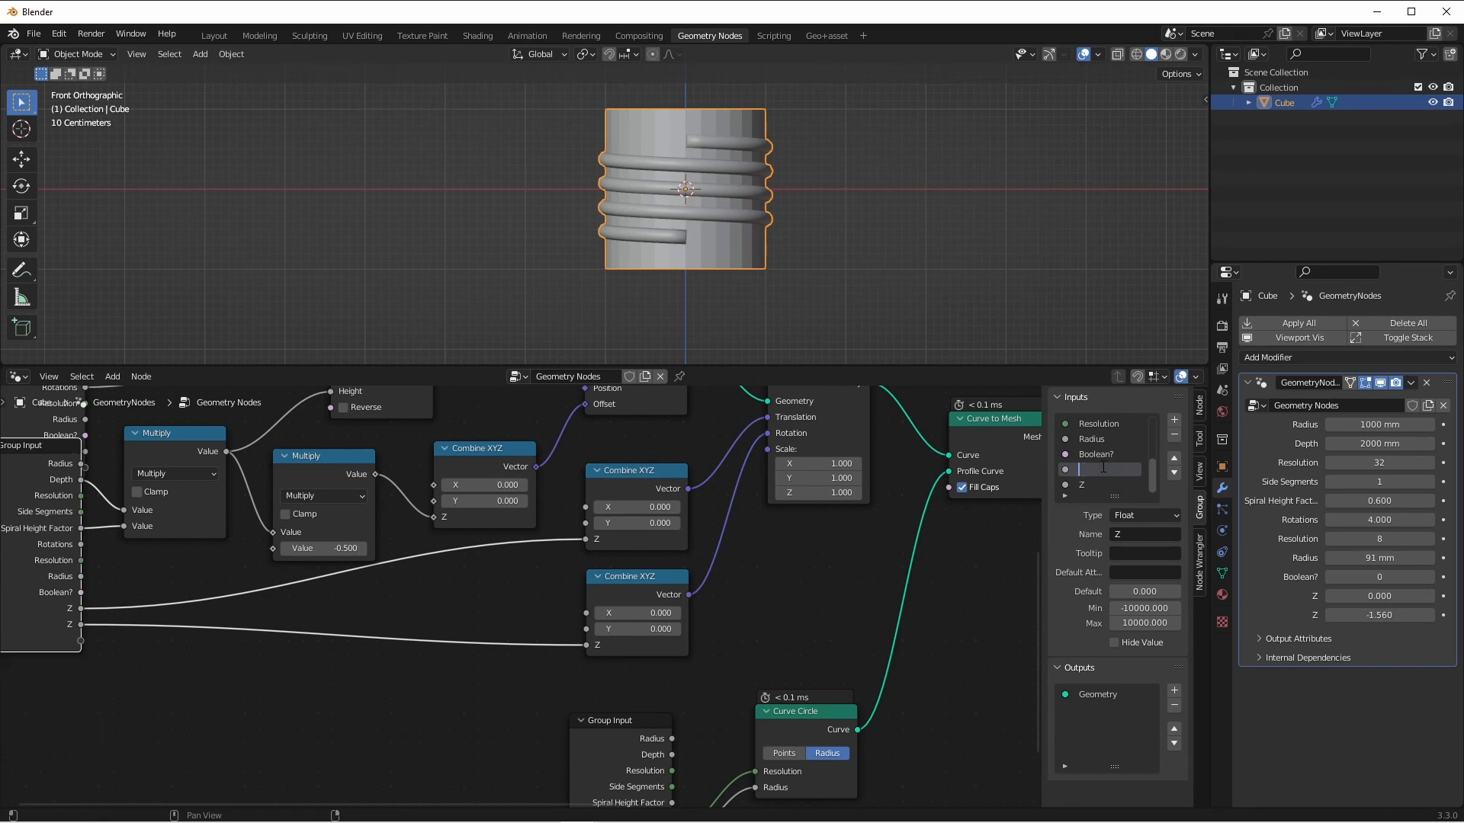
text(Sp)
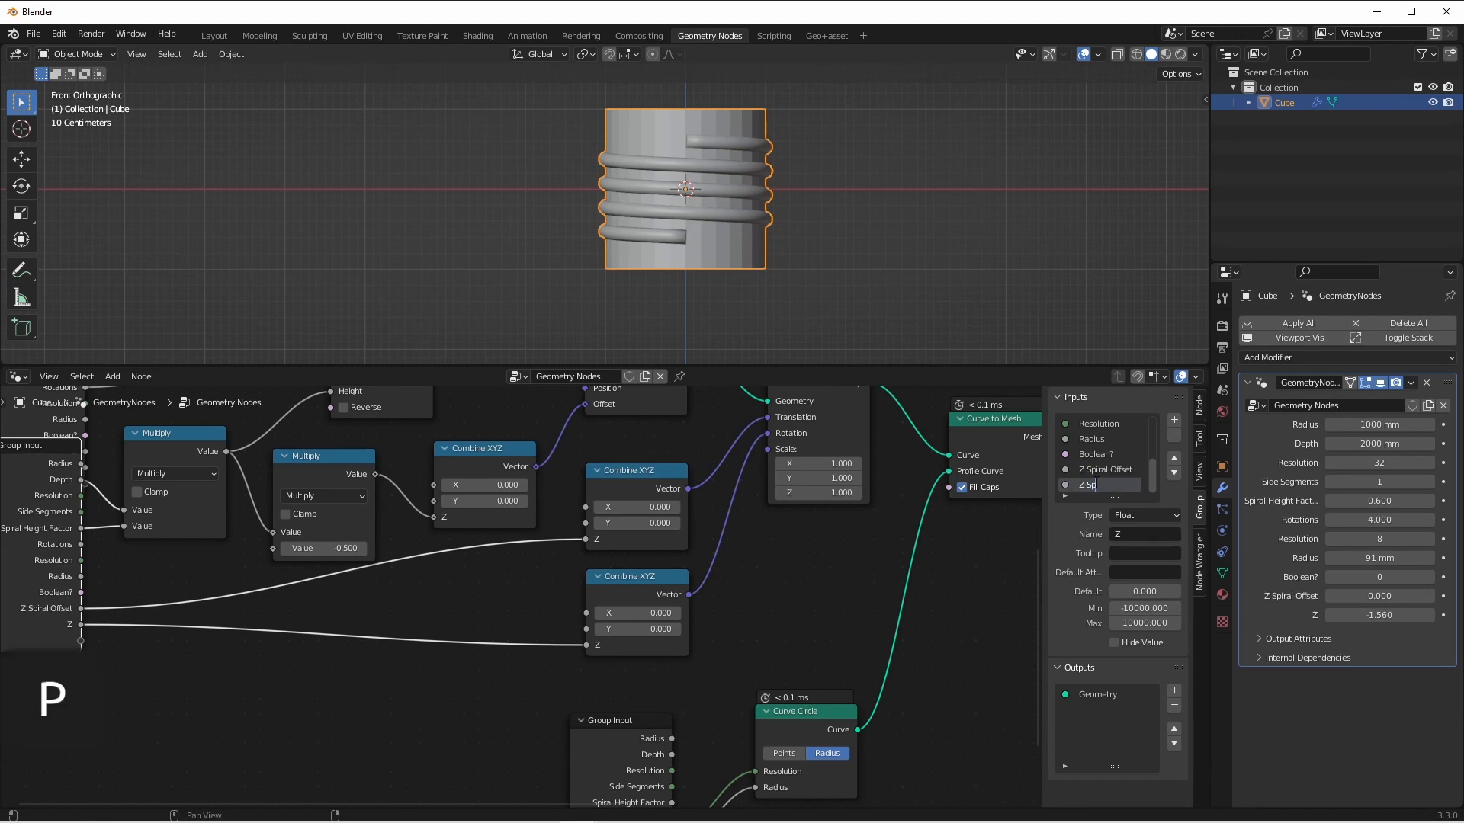
text(iral Rotation)
key(Return)
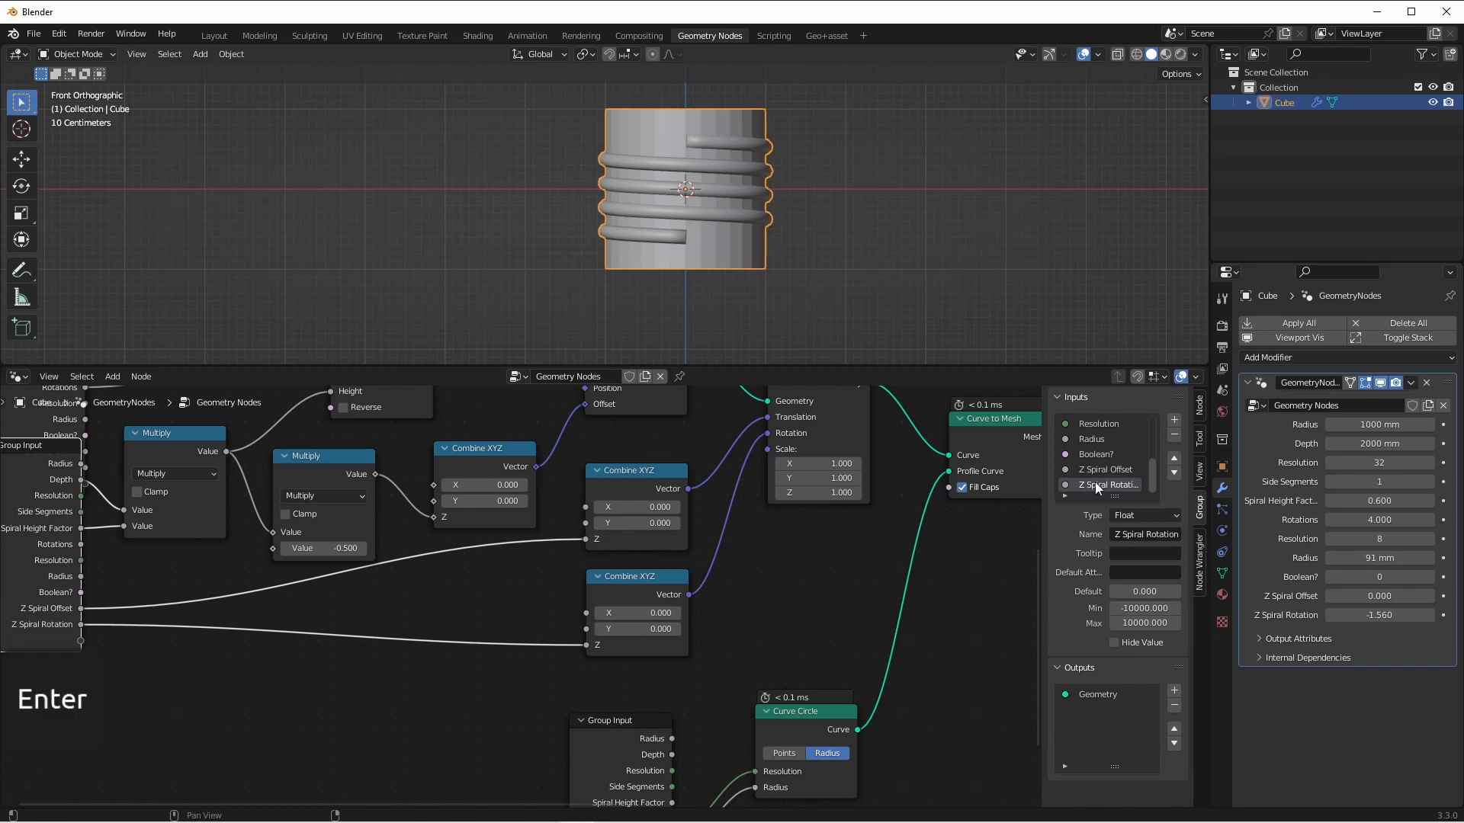
Give the cylinder and spiral inputs descriptive names such as Cylinder Radius, Cylinder Height and Spiral Circle Radius, and move Boolean? to the list's end.
middle_drag(1077, 466, 1098, 461)
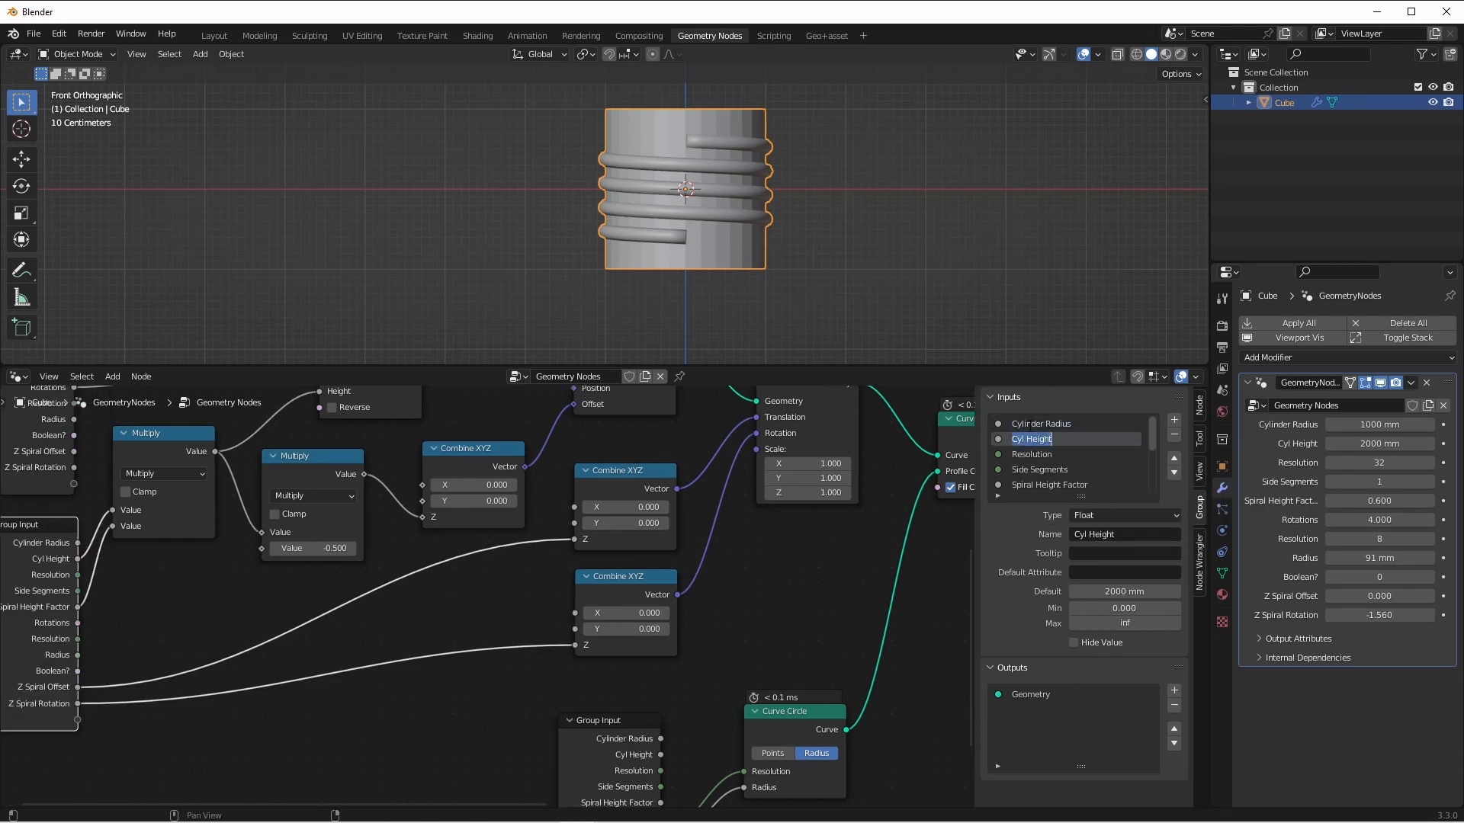
click(1014, 455)
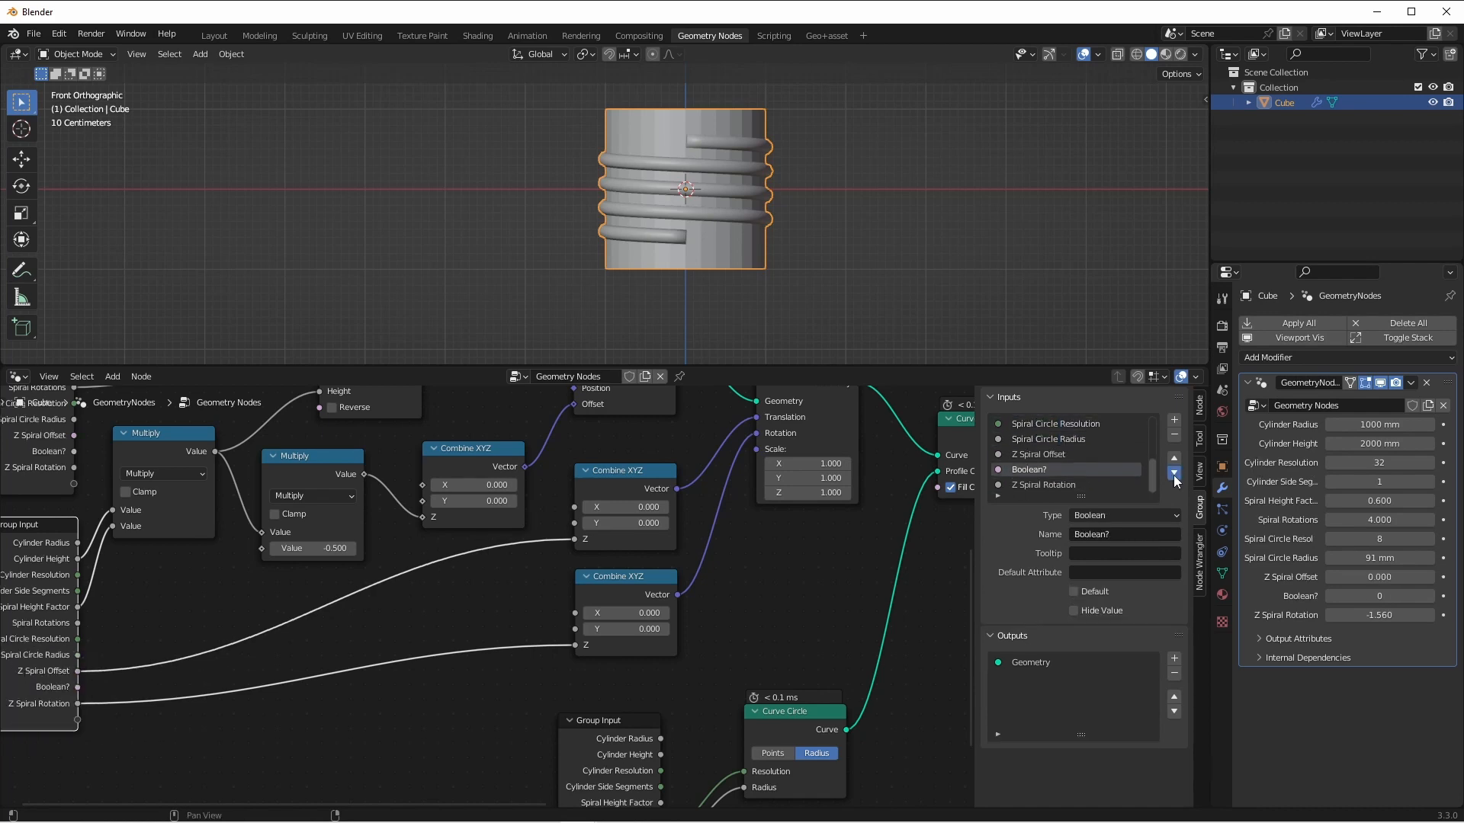
Hide the unused sockets on the Group Input nodes and tidy their placement in the node tree.
scroll(256, 468, down, 3)
key(g)
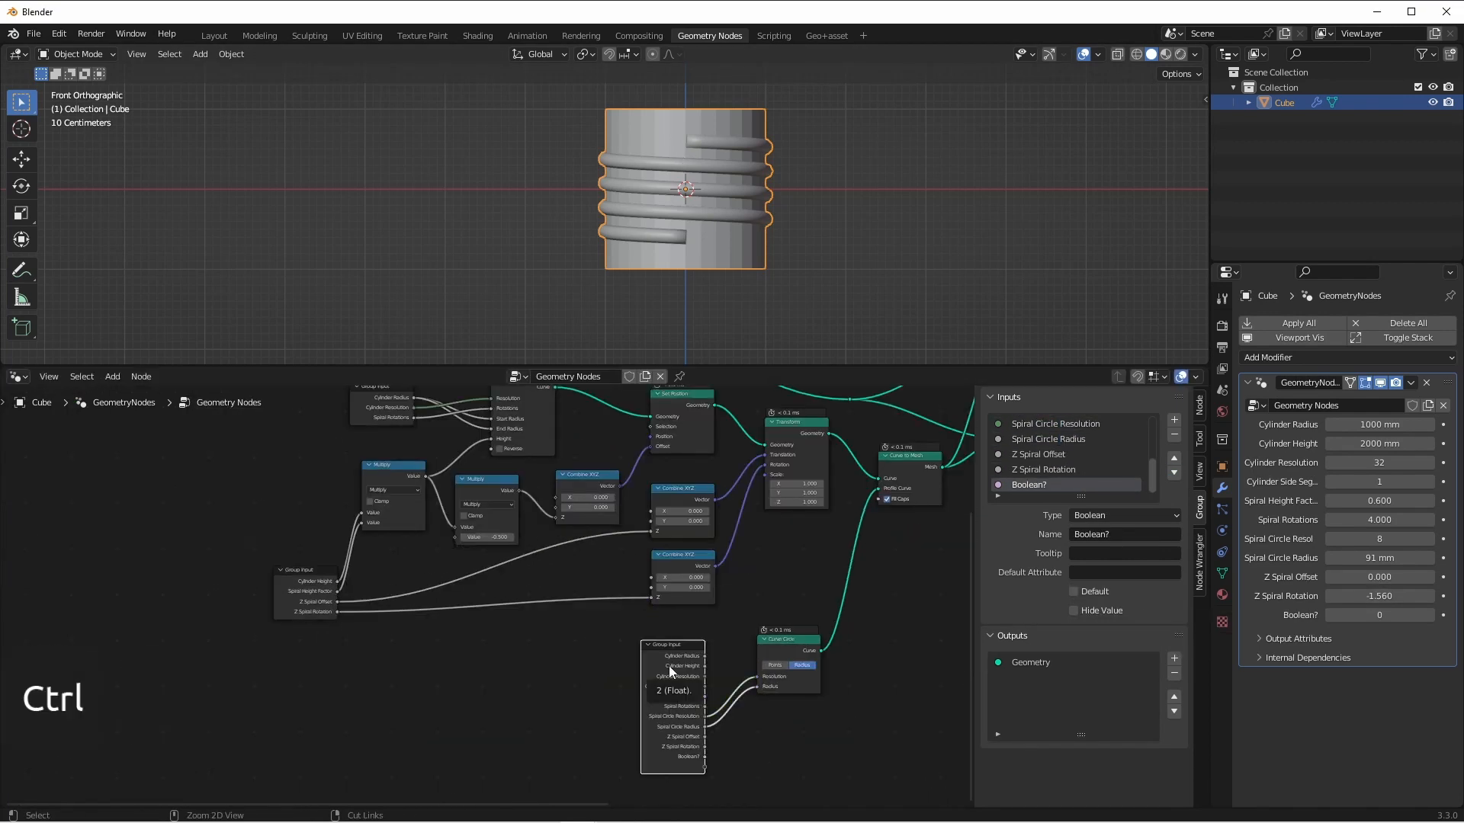
scroll(596, 506, up, 2)
middle_drag(596, 506, 337, 473)
click(772, 478)
scroll(379, 629, up, 6)
shift+middle_drag(379, 629, 427, 597)
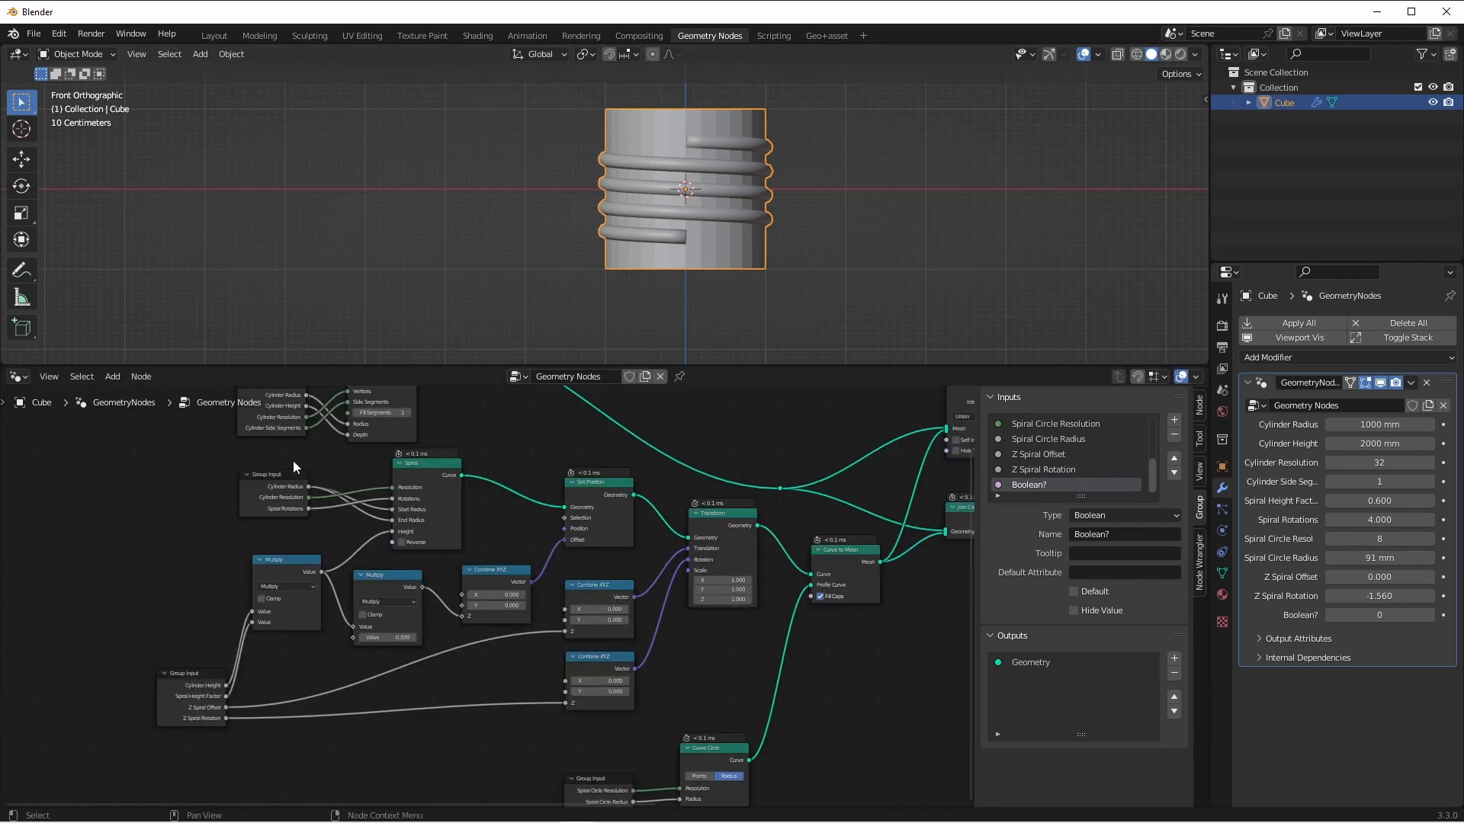
scroll(293, 461, up, 3)
shift+middle_drag(446, 595, 609, 573)
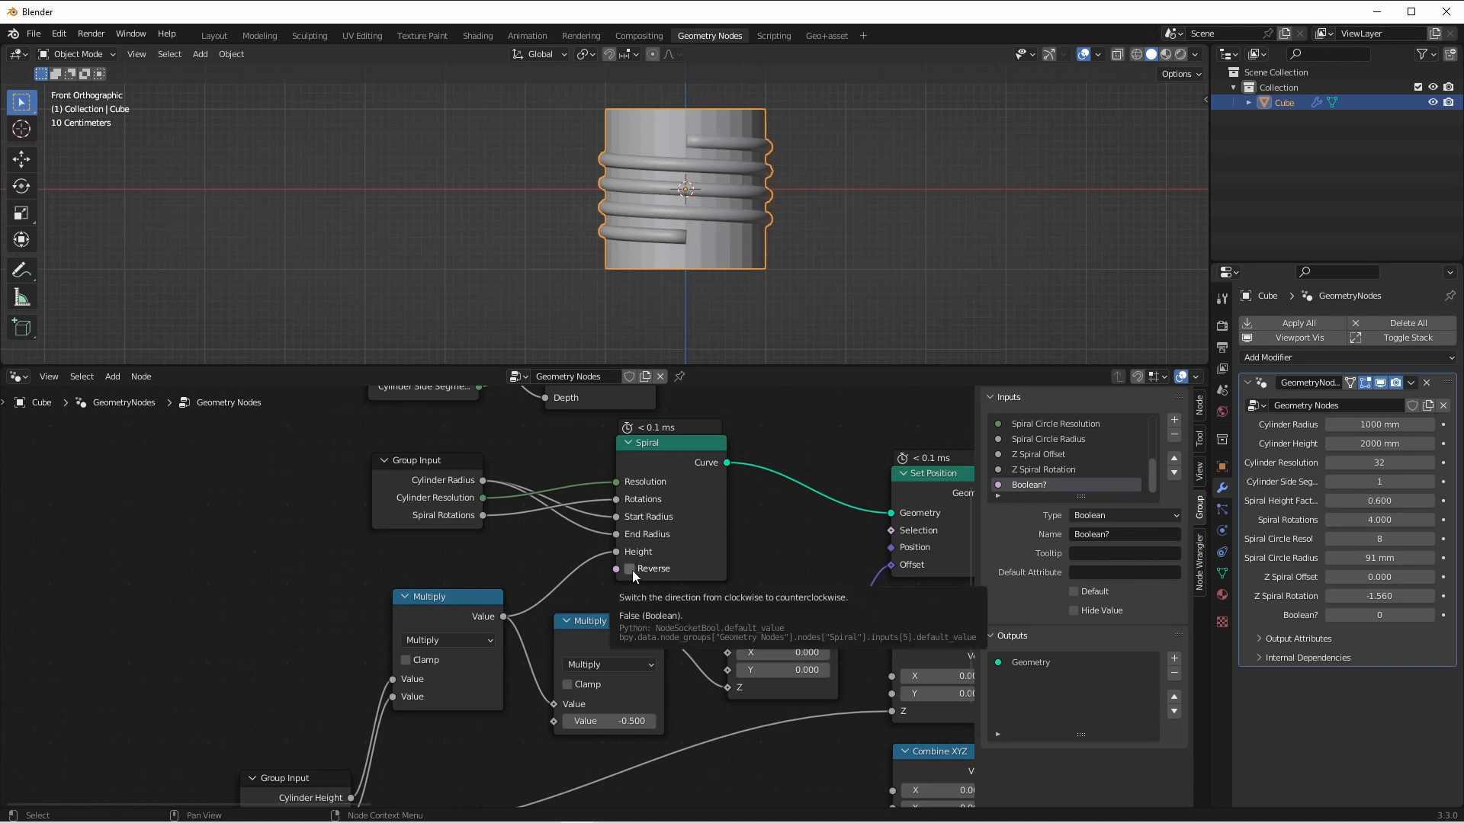
Test the Spiral node's Reverse option by switching it on and back off.
click(630, 570)
click(630, 569)
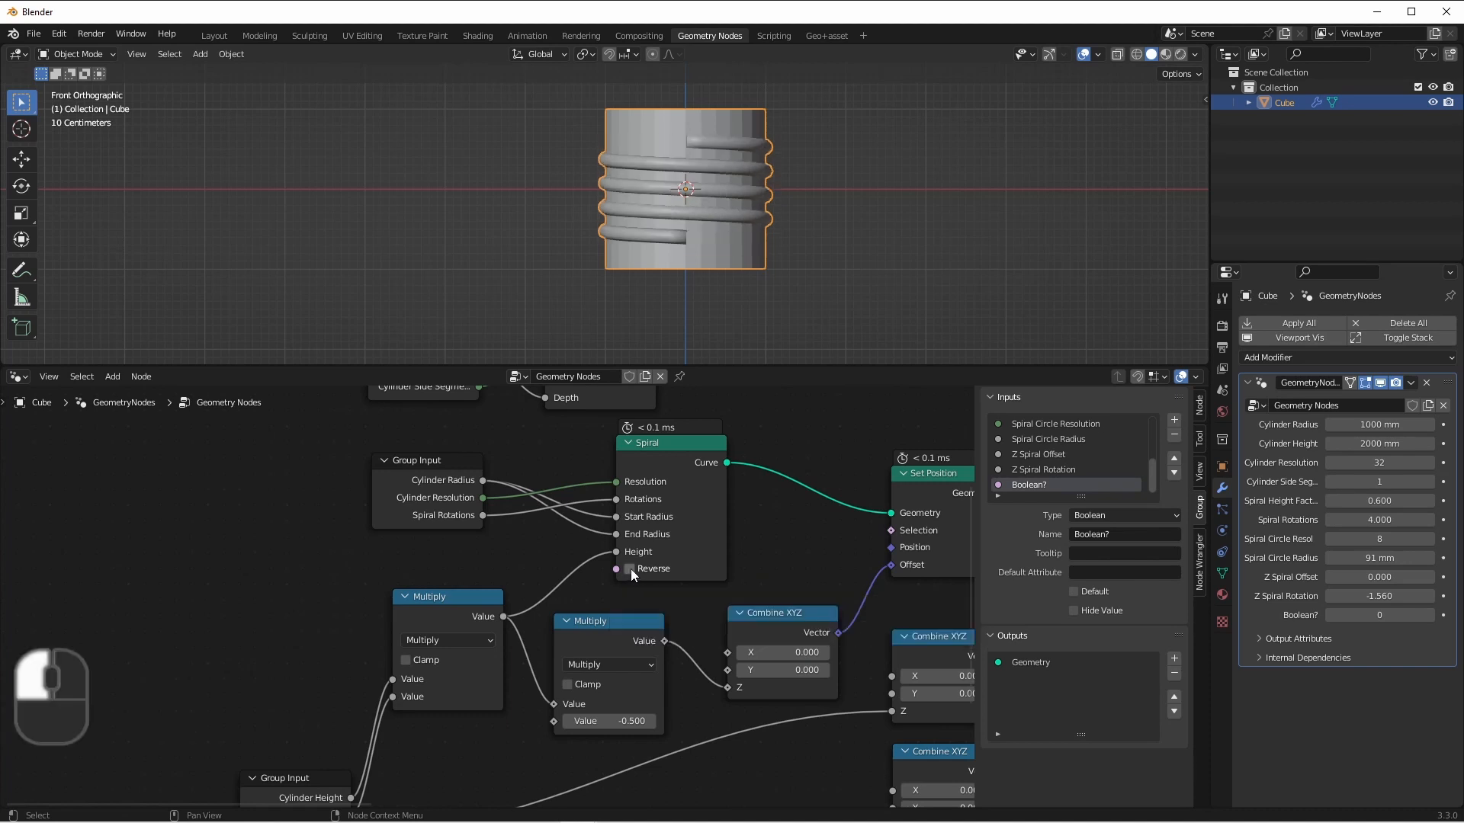
click(630, 568)
click(630, 569)
Expose the Spiral node's Reverse socket as a group input named Reverse Spiral and place it above Boolean? in the list.
drag(427, 461, 208, 459)
key(ctrl+h)
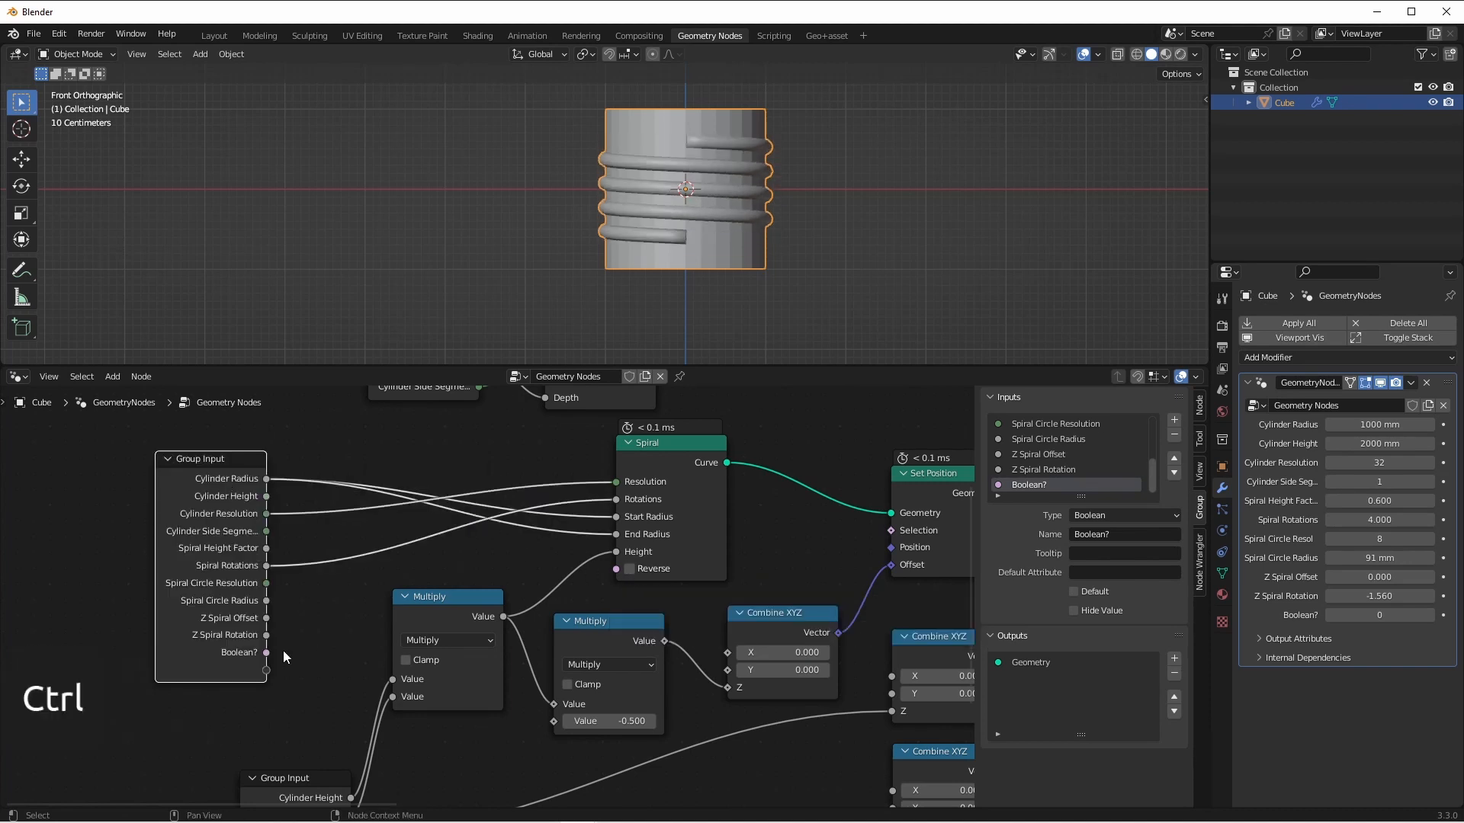
drag(265, 669, 617, 568)
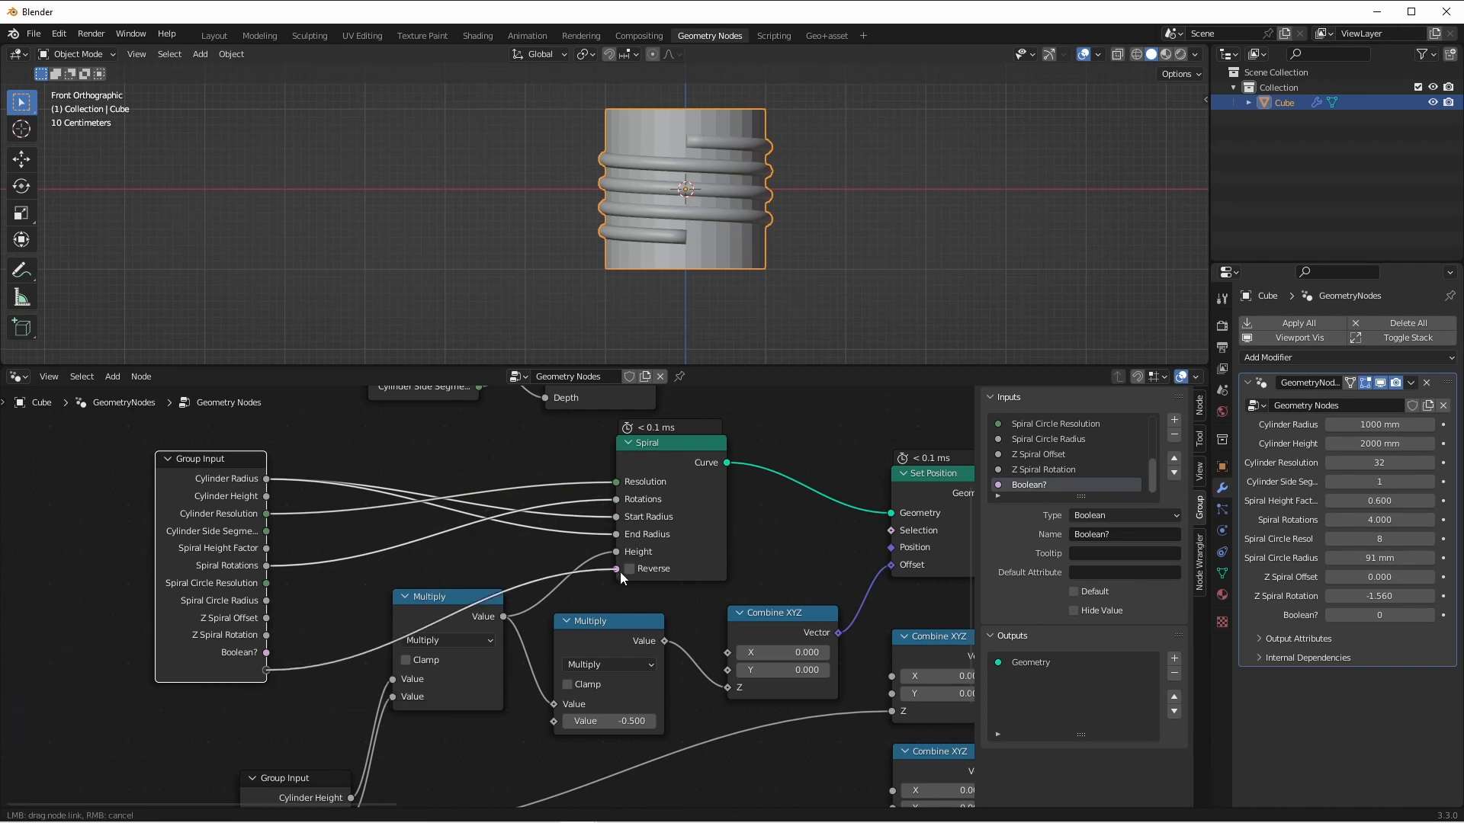
scroll(1041, 488, down, 1)
click(1037, 488)
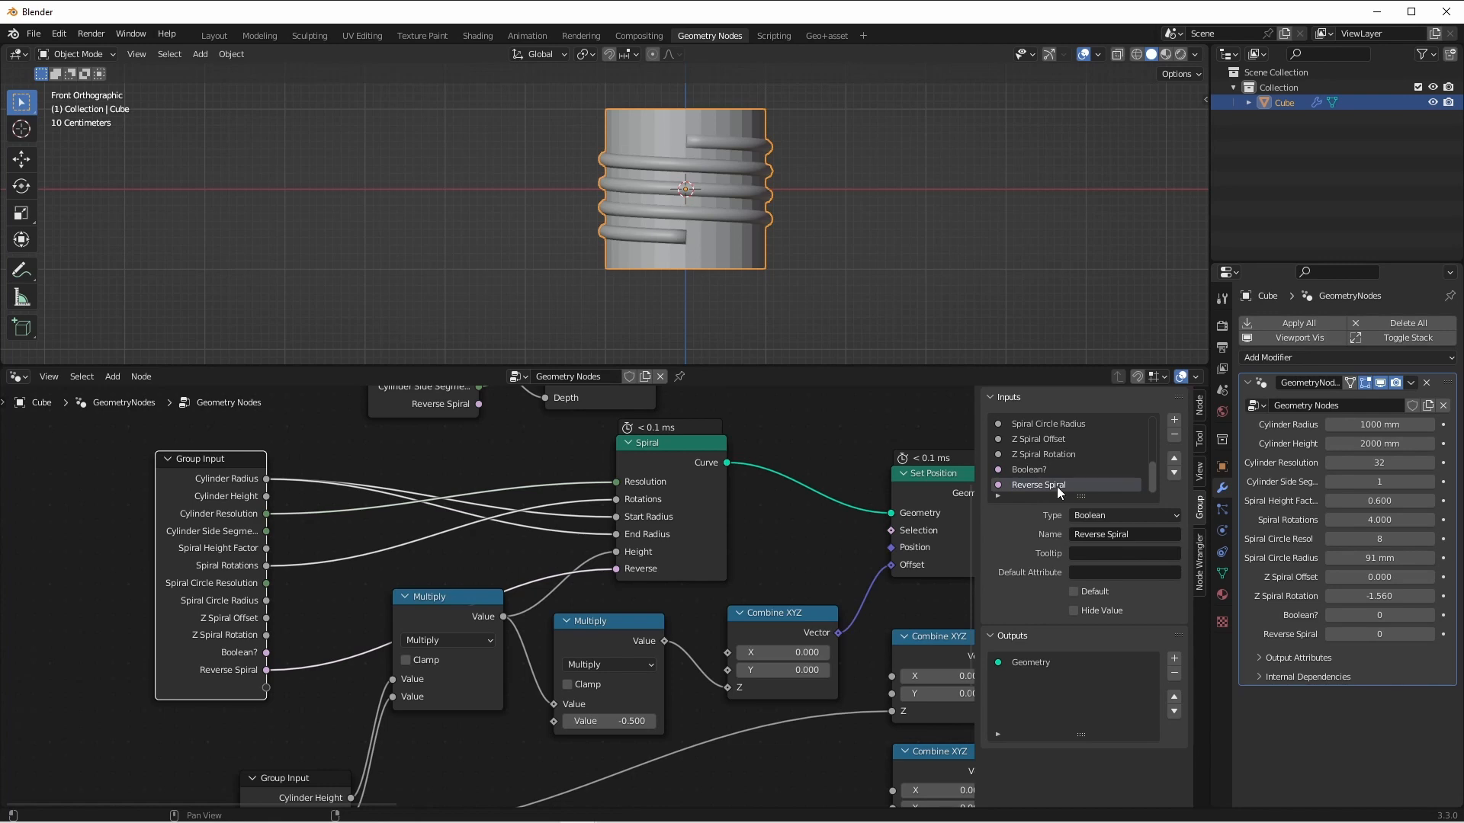
click(1174, 458)
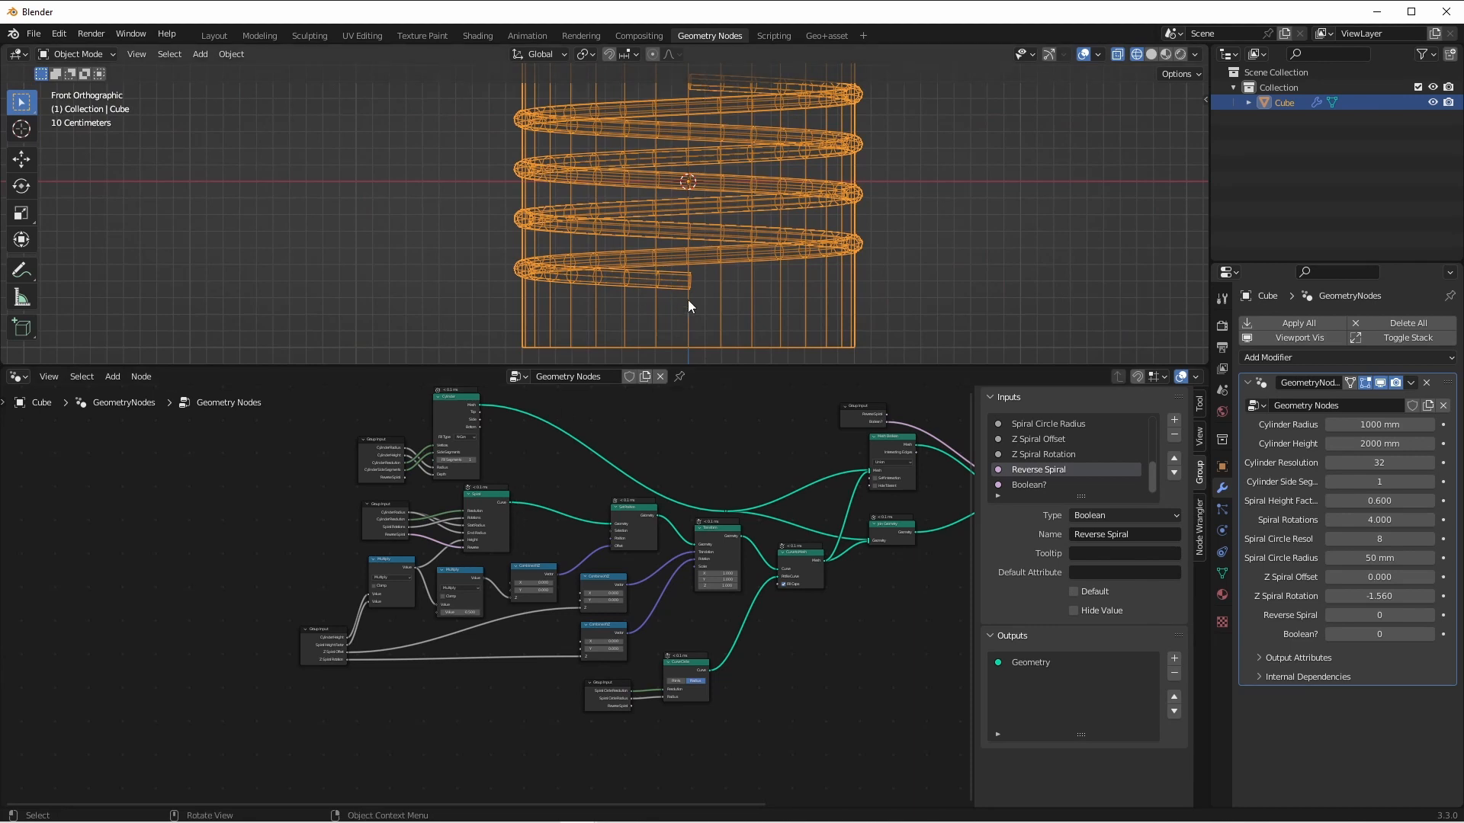
Insert a Set Curve Radius node between the Spiral and Set Position nodes and set its radius to 1 m.
scroll(373, 584, up, 3)
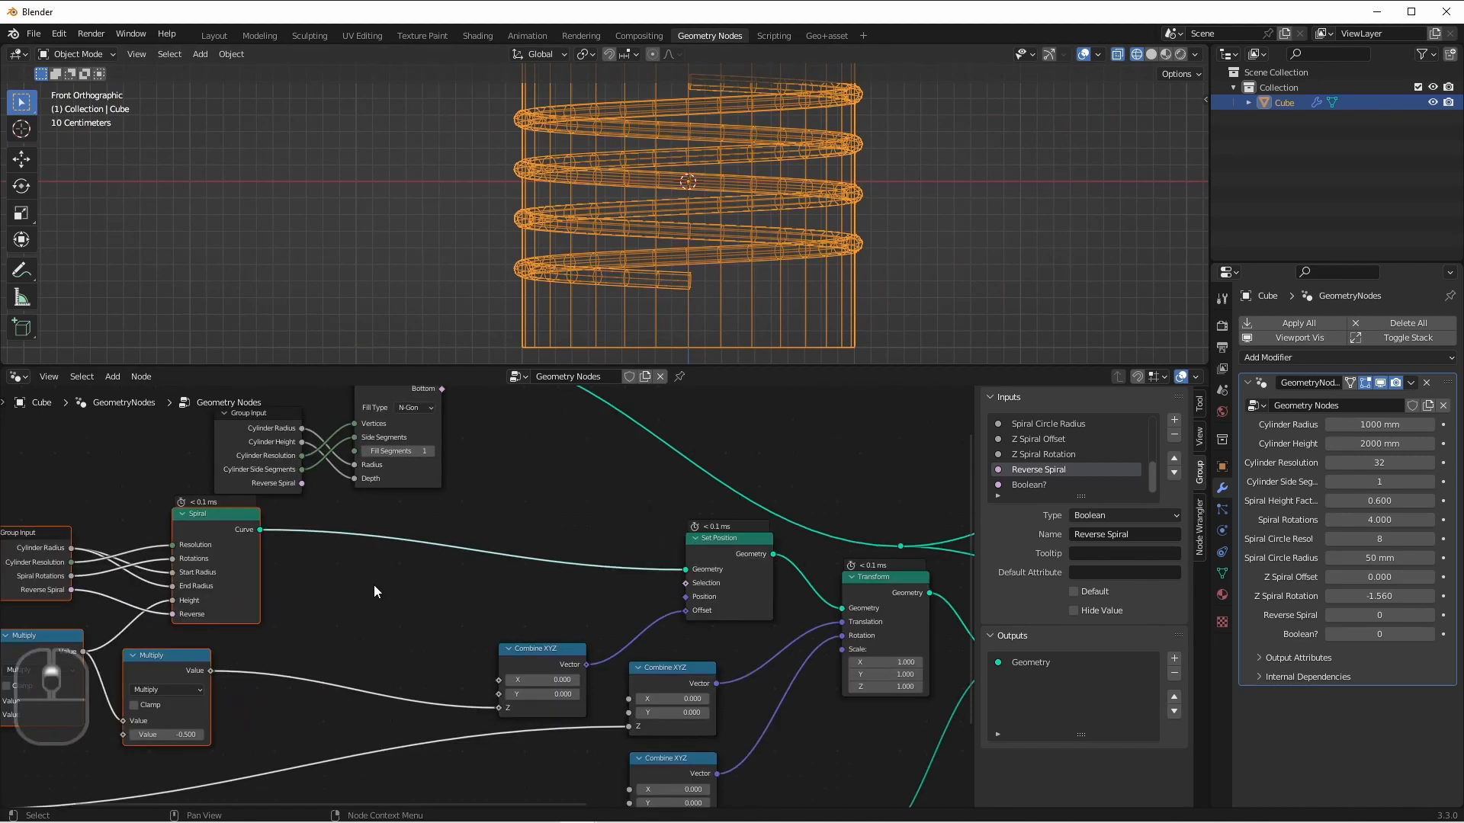
key(shift+a)
mouse_move(487, 576)
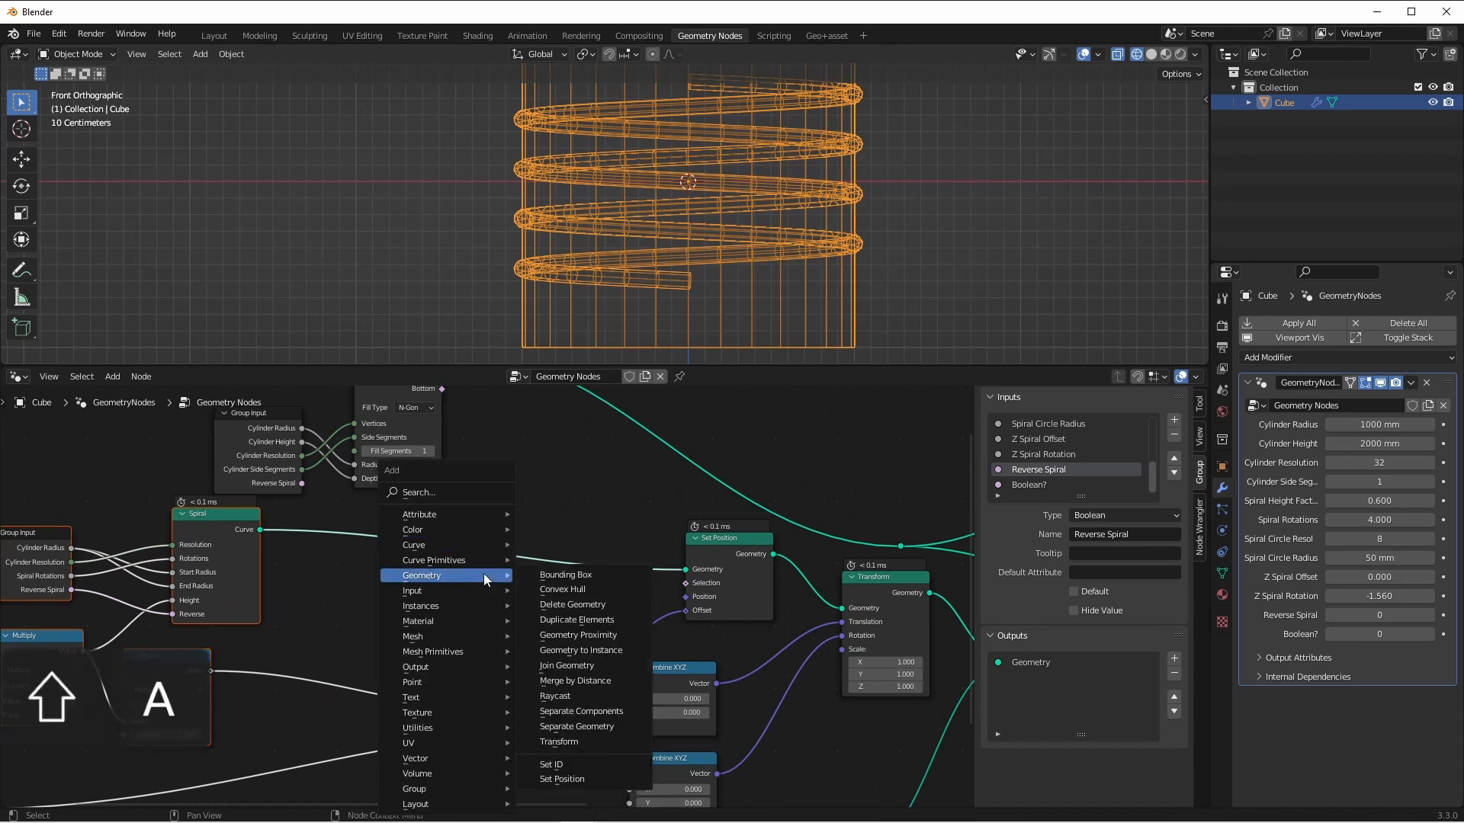
mouse_move(478, 544)
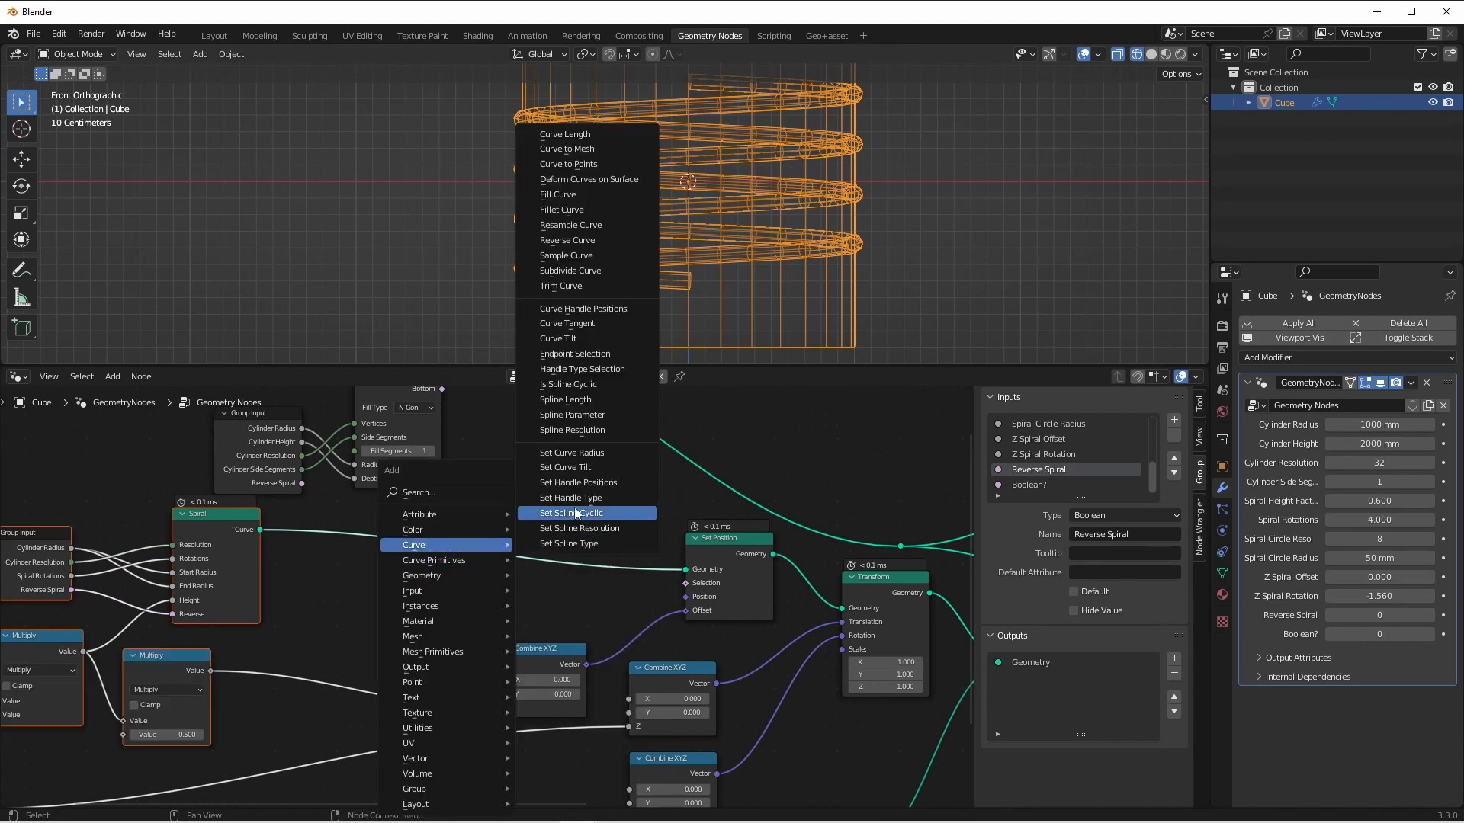
click(574, 453)
click(334, 536)
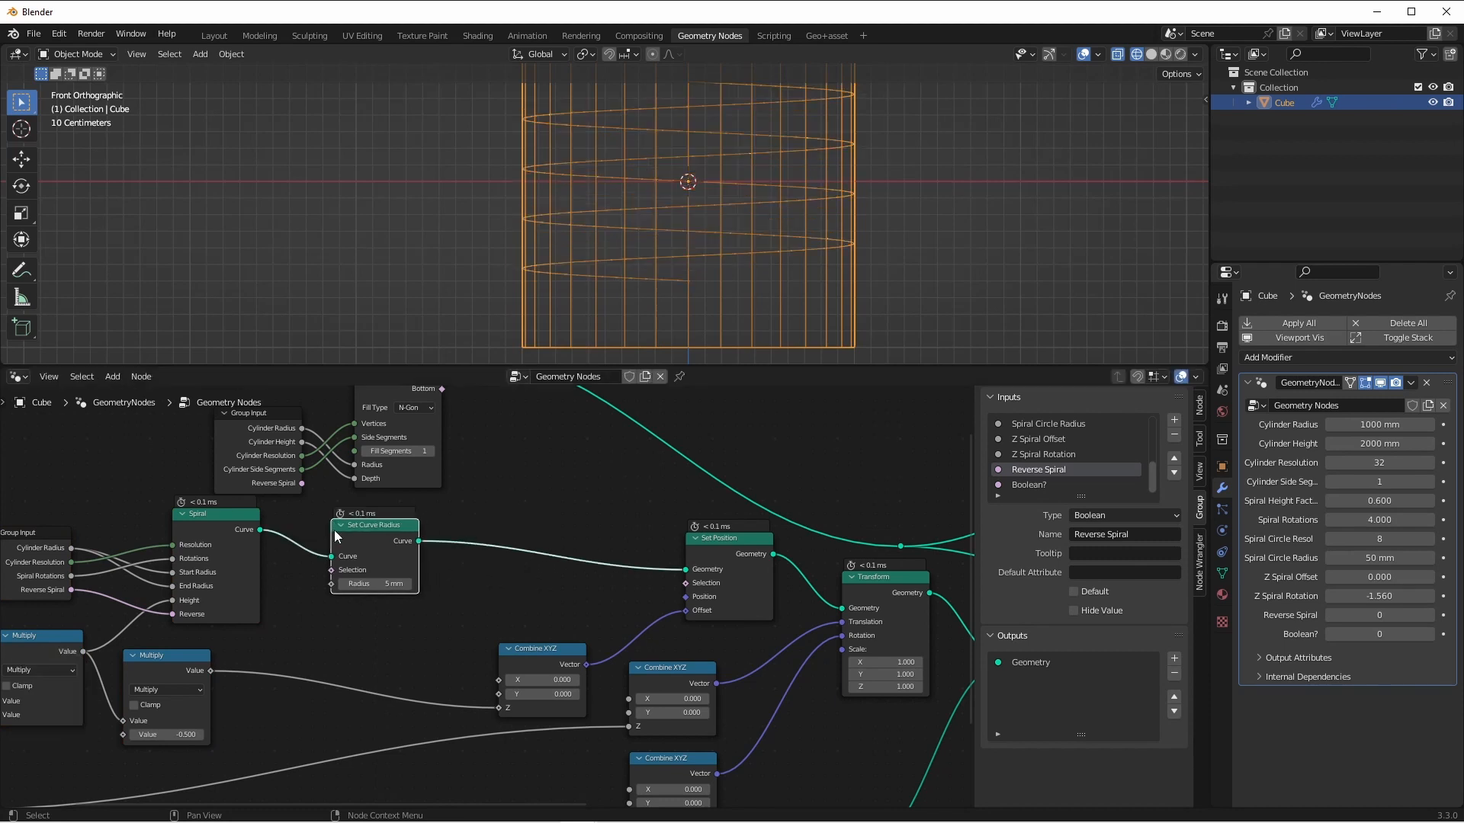
click(385, 584)
key(BackSpace)
text(1m)
key(Return)
Duplicate the Set Curve Radius node onto the link before Set Position and set the copy's radius to 0 mm.
shift+scroll(761, 700, down, 4)
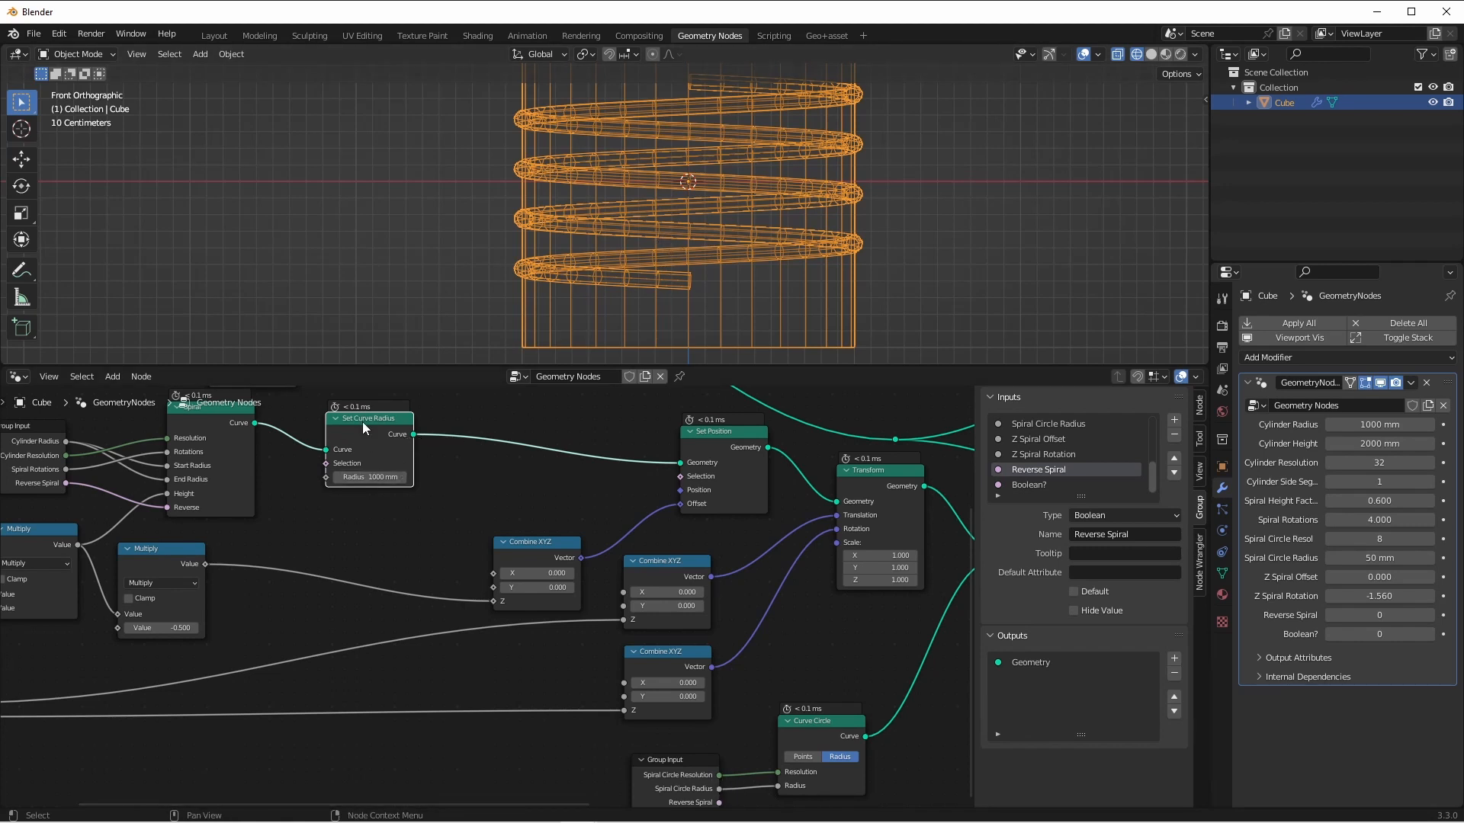
scroll(369, 469, up, 3)
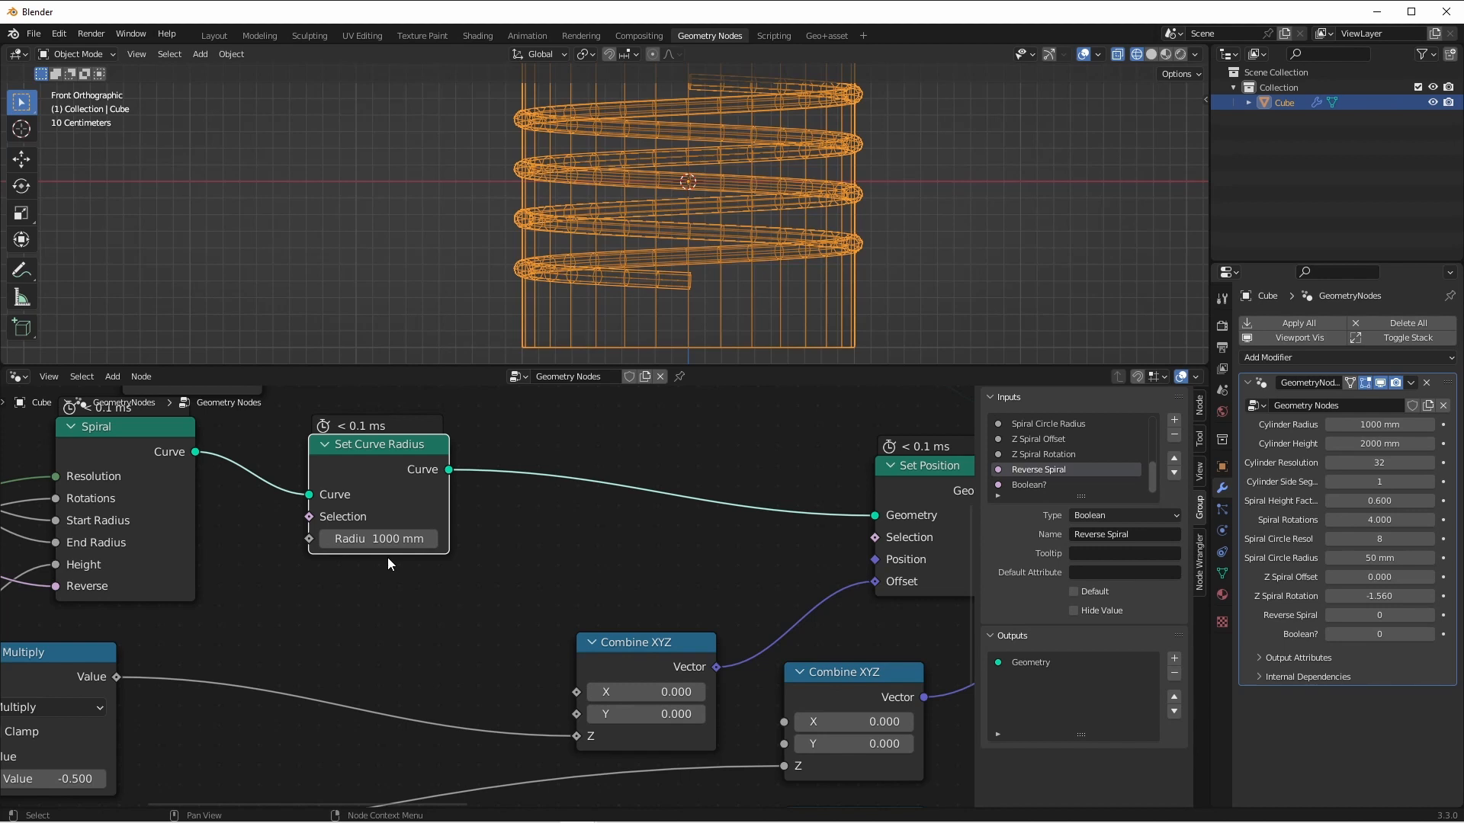
scroll(432, 528, down, 3)
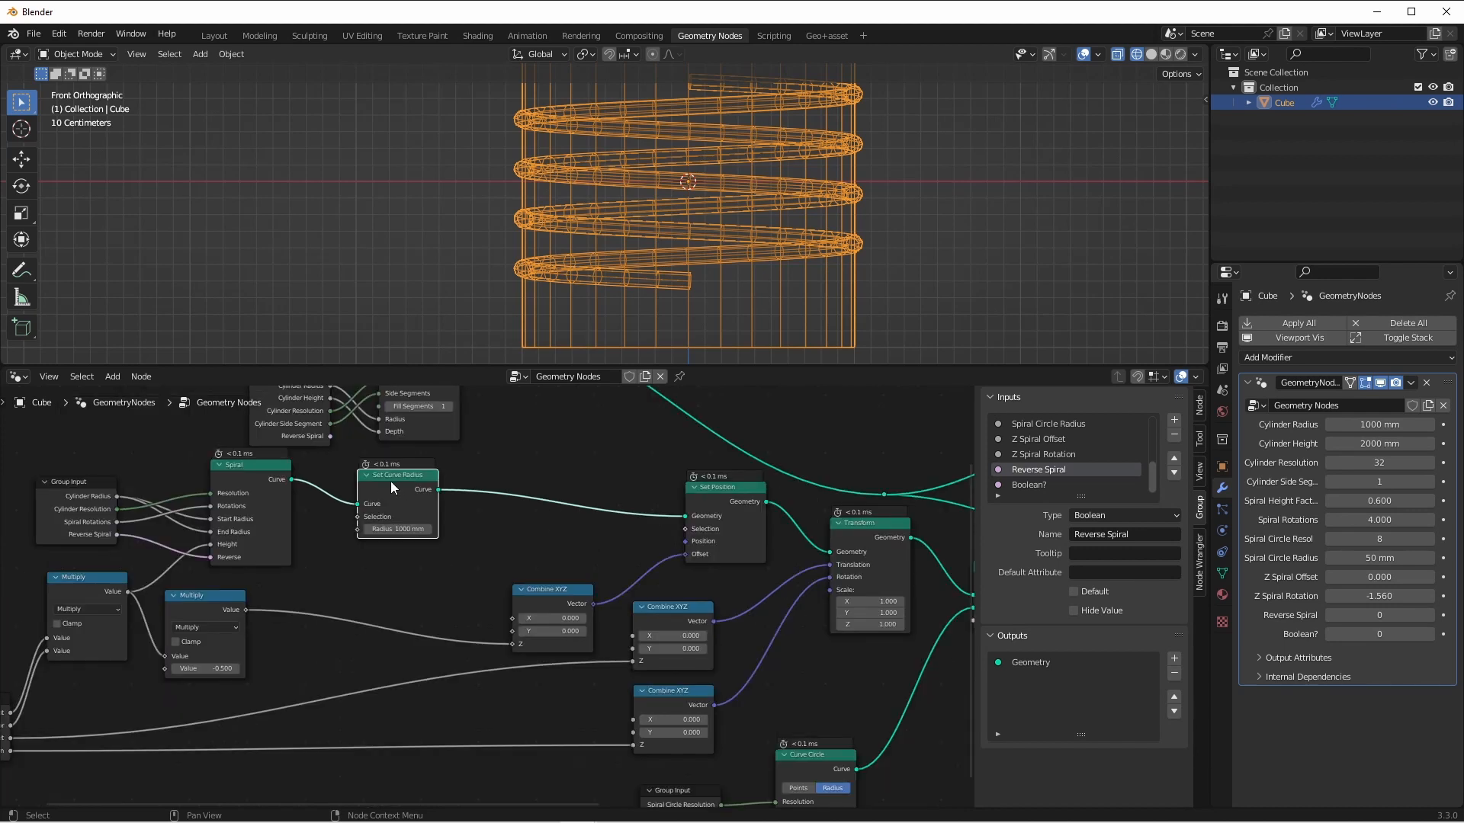
key(shift+d)
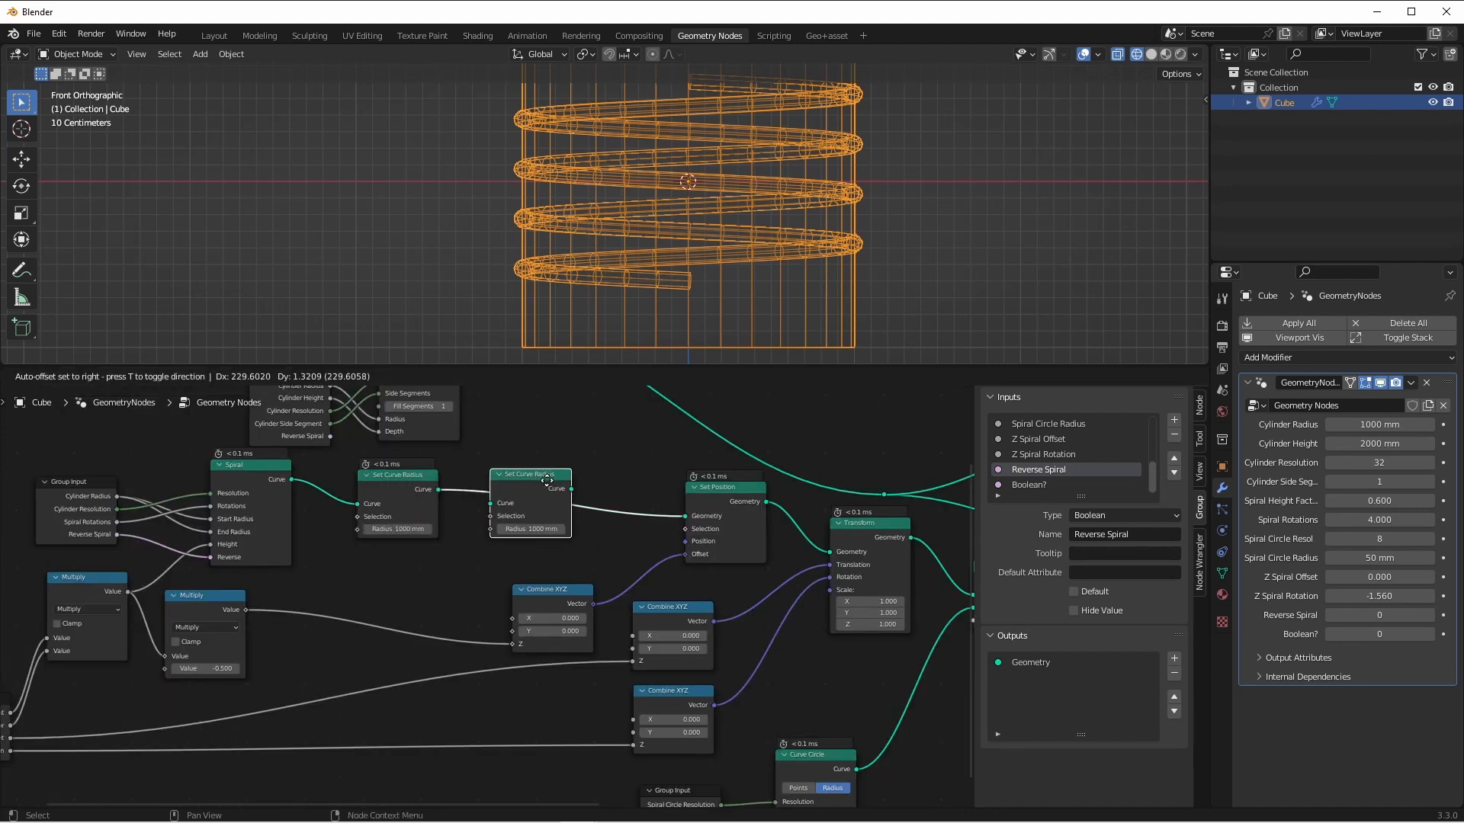
click(547, 481)
drag(531, 530, 532, 533)
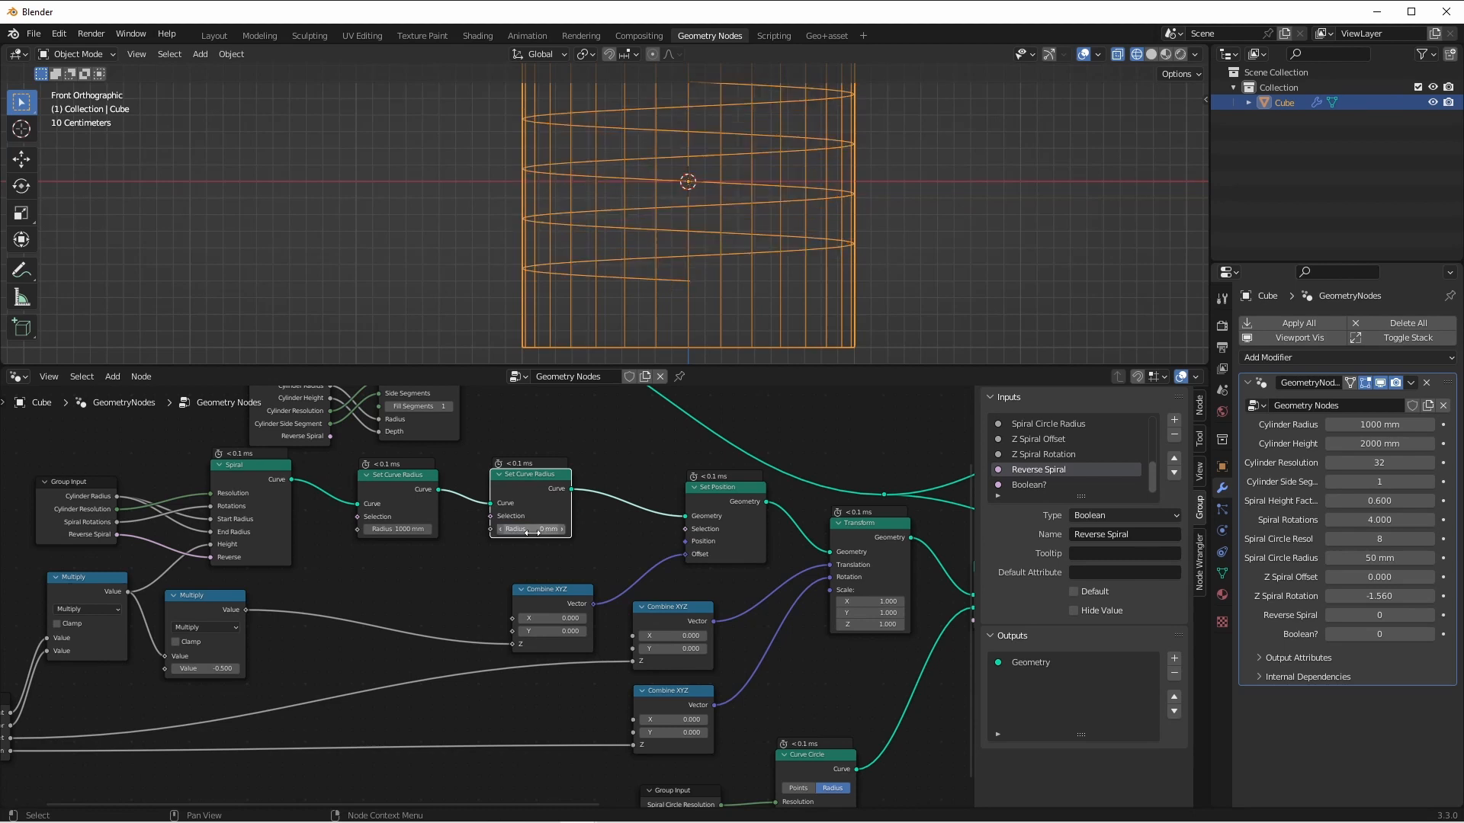
middle_drag(531, 533, 671, 505)
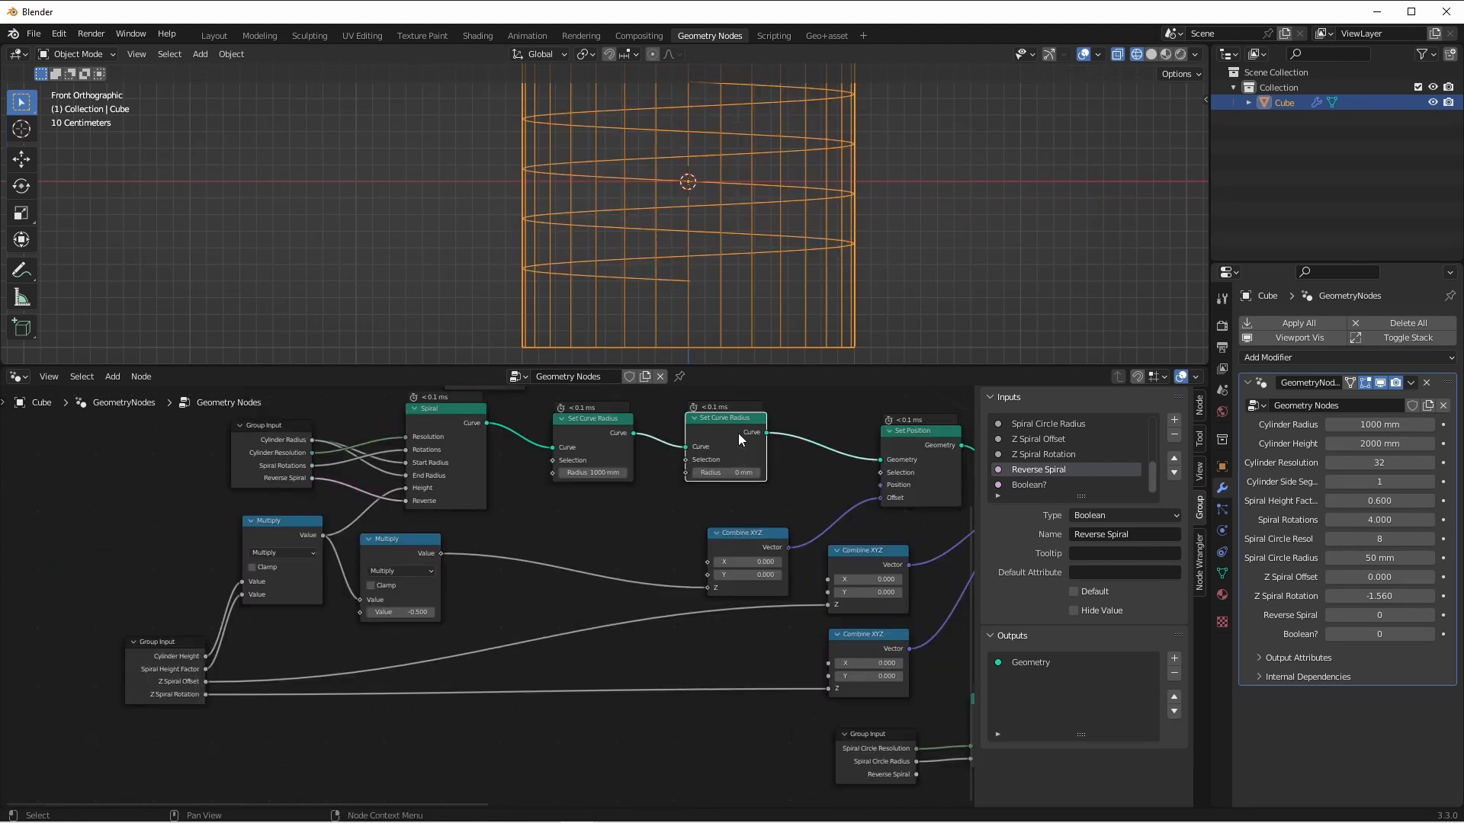
key(g)
click(760, 439)
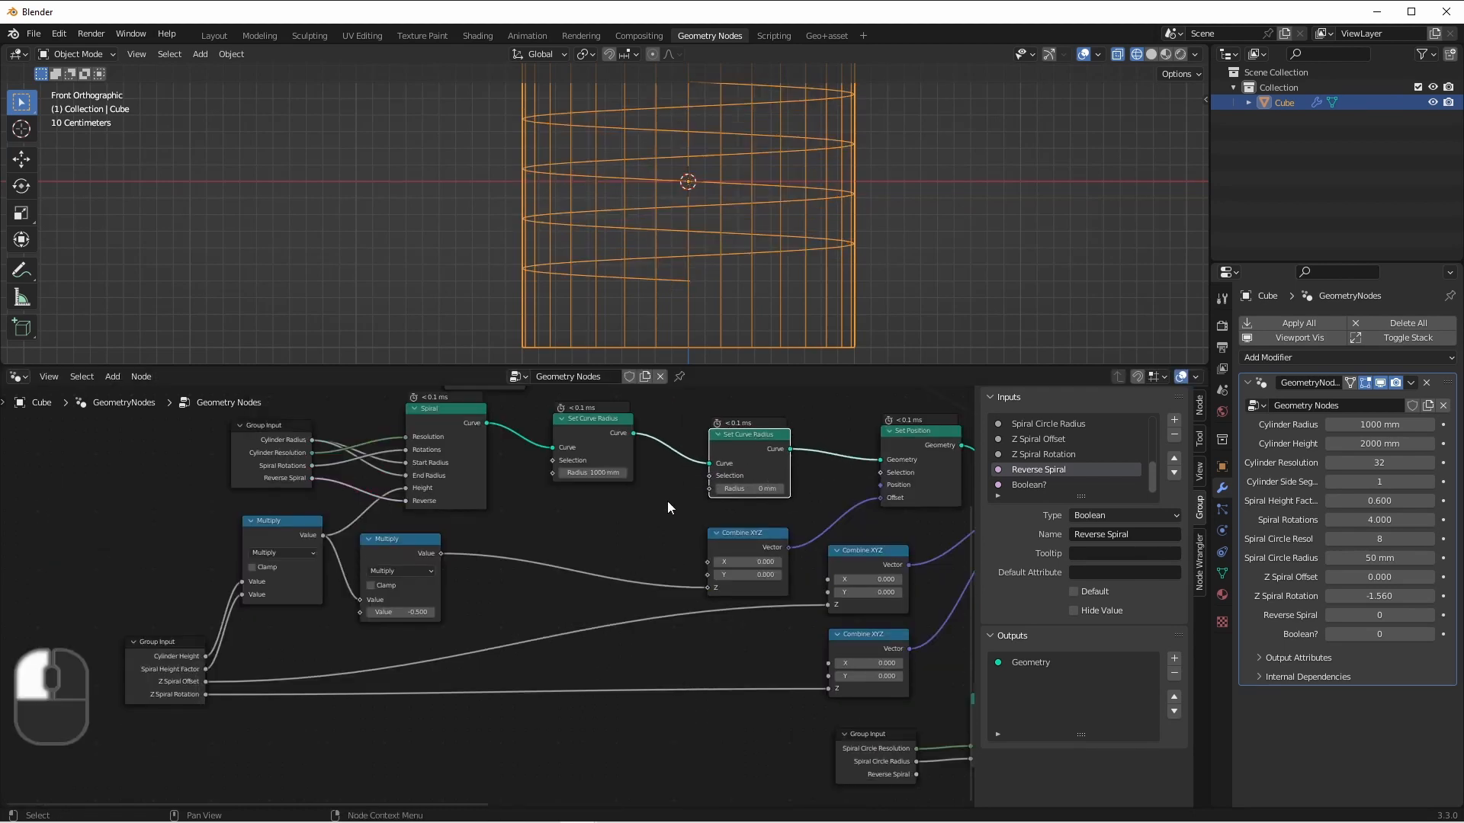
Feed an Endpoint Selection node into the second Set Curve Radius's Selection and return the viewport to solid shading.
key(shift+a)
mouse_move(619, 526)
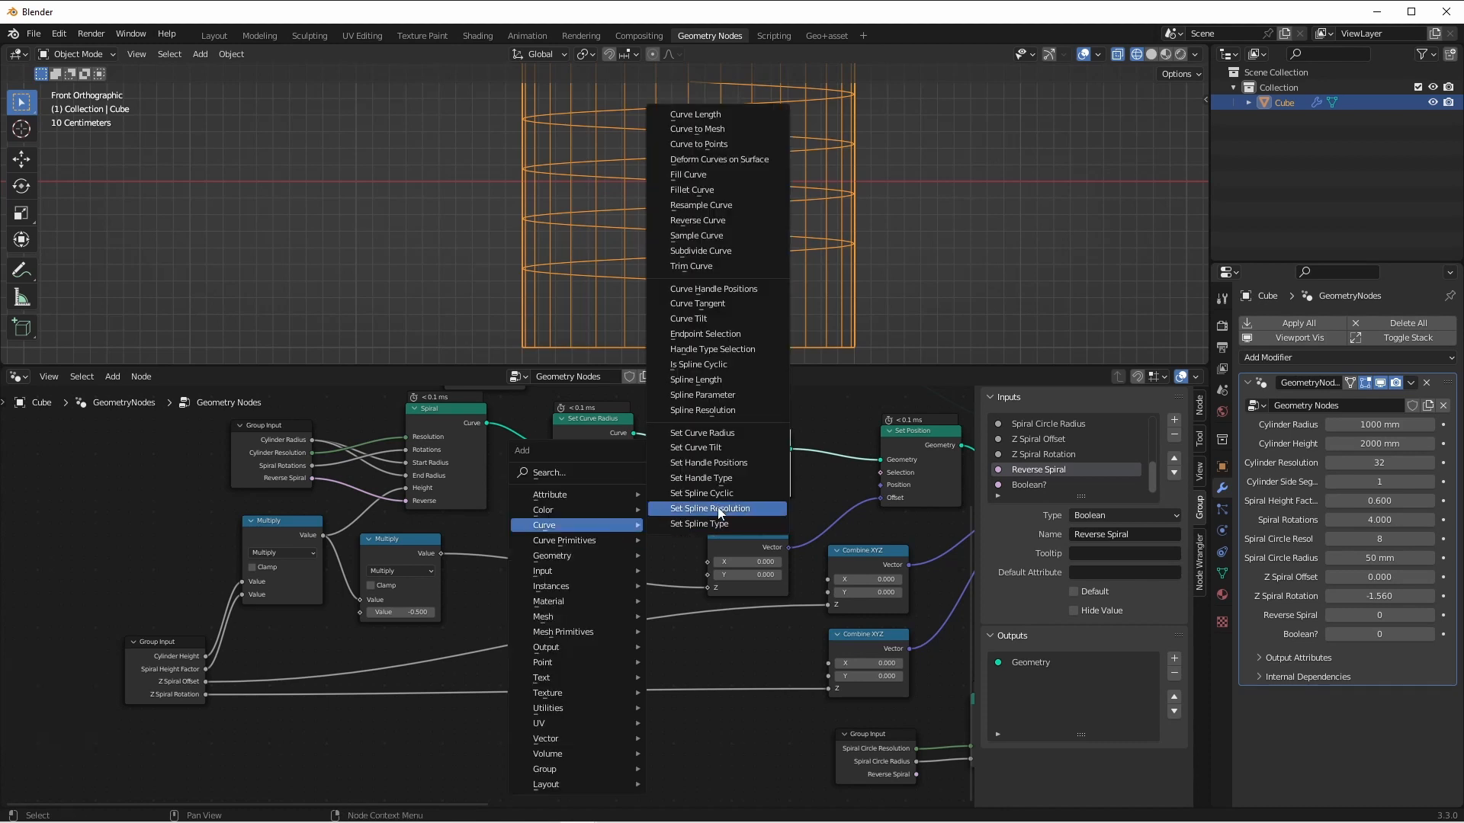
click(623, 456)
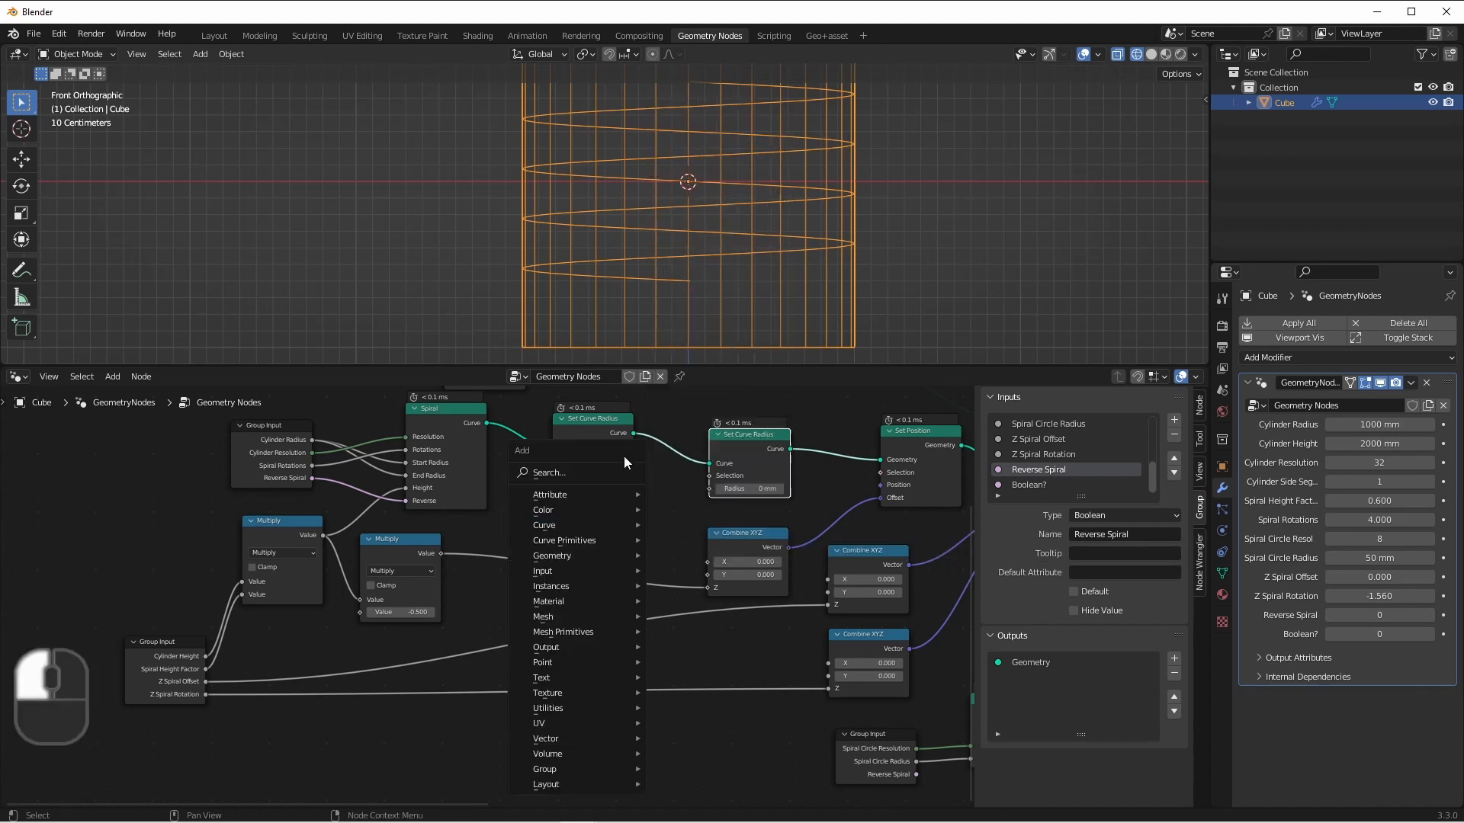
mouse_move(579, 525)
click(720, 336)
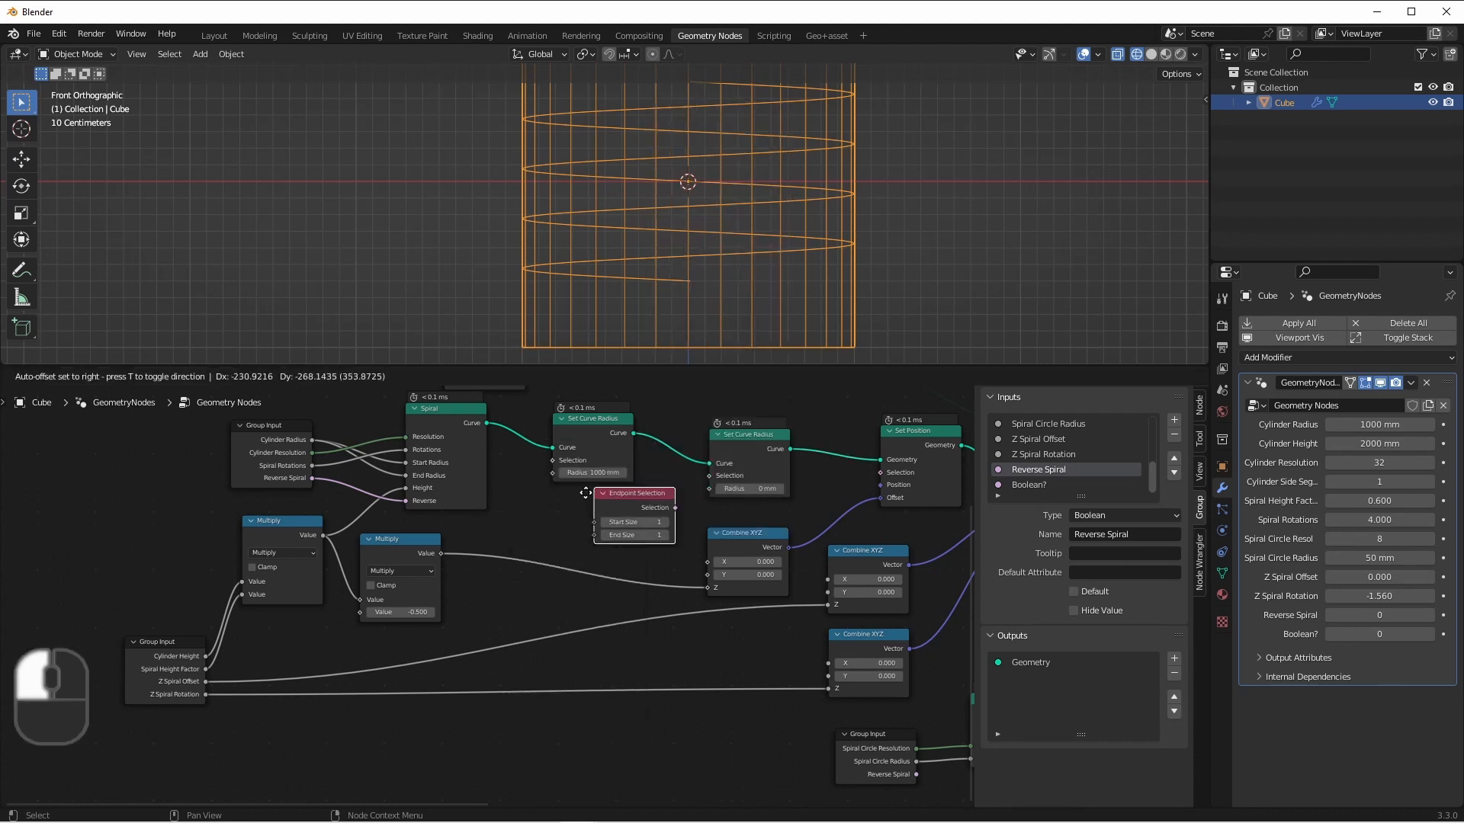
click(636, 514)
drag(635, 514, 712, 477)
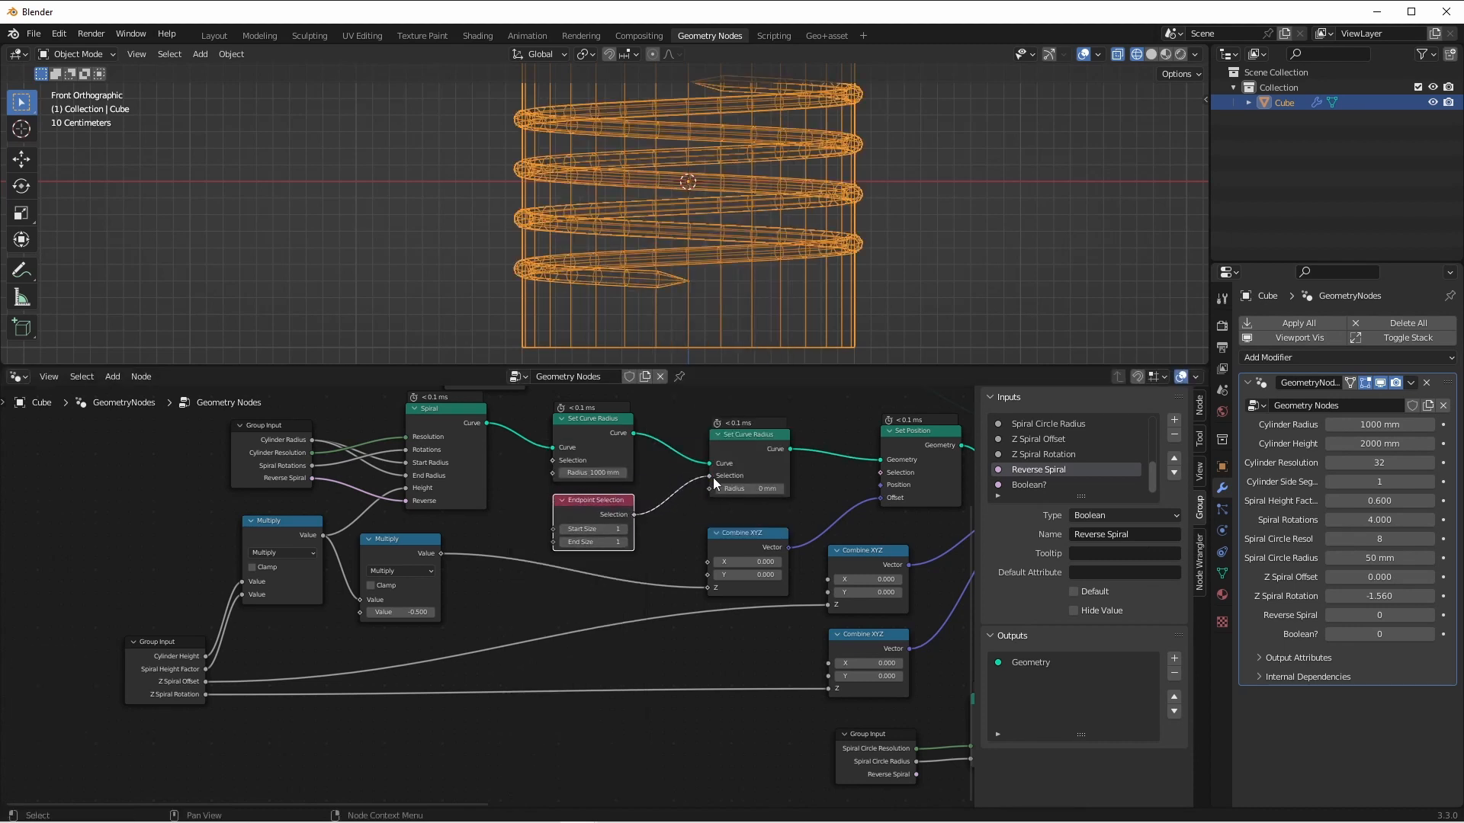
key(shift+z)
shift+middle_drag(766, 248, 780, 294)
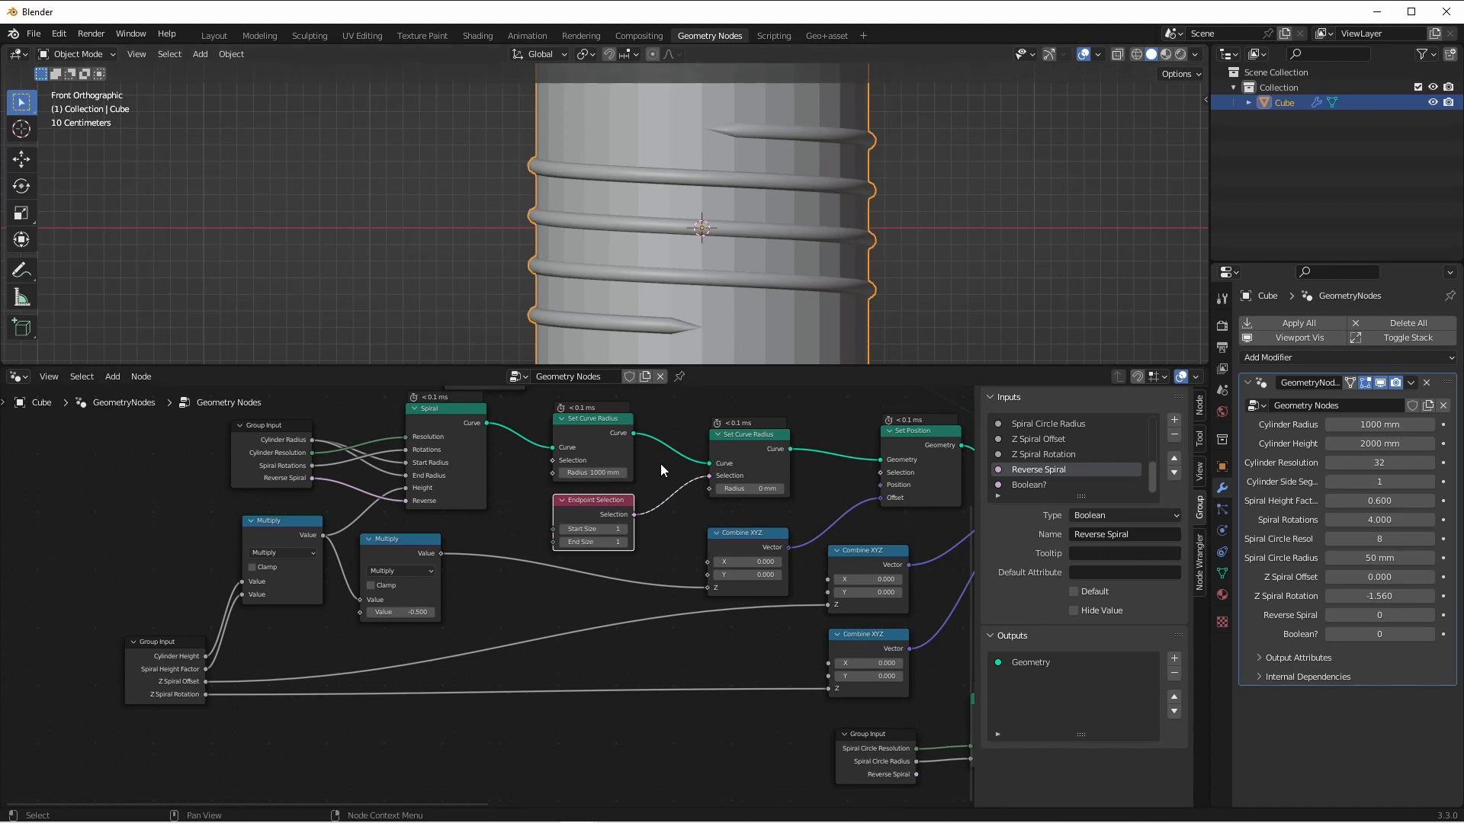
Insert a Switch node before Set Position, with the first Set Curve Radius feeding False and the second feeding True.
key(Home)
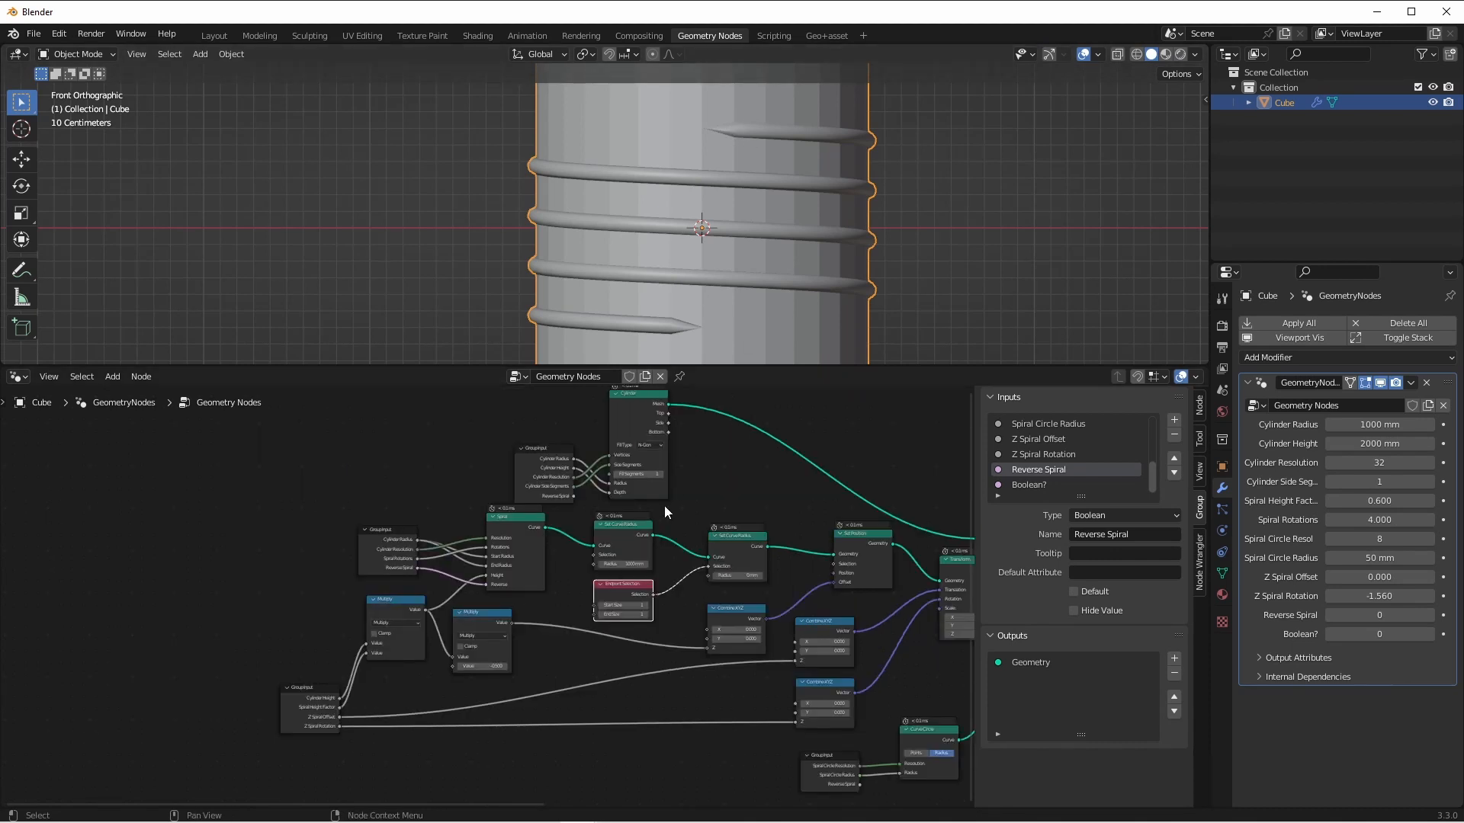
scroll(660, 513, up, 2)
key(shift+a)
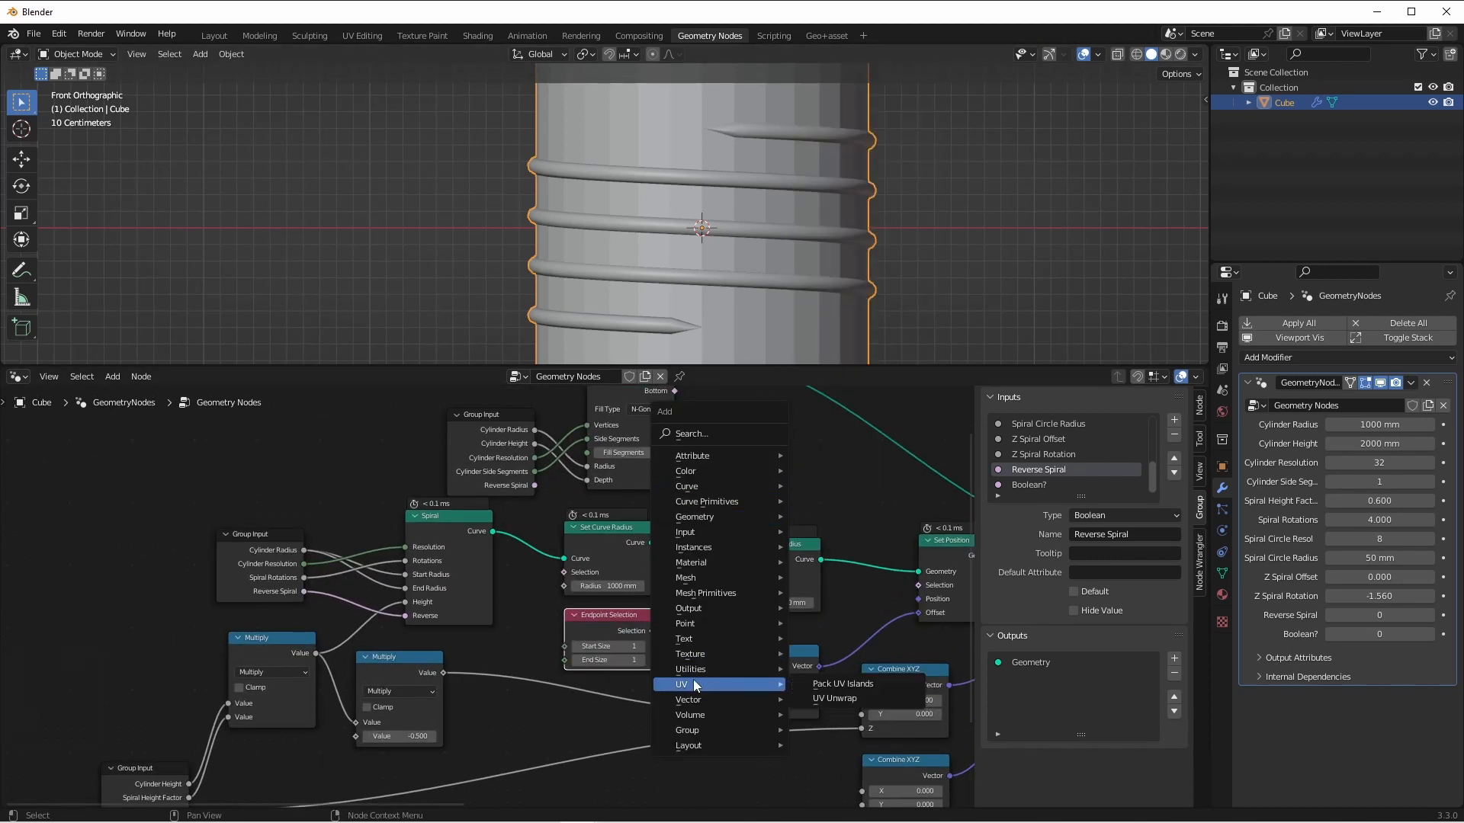
mouse_move(690, 669)
click(846, 671)
click(774, 509)
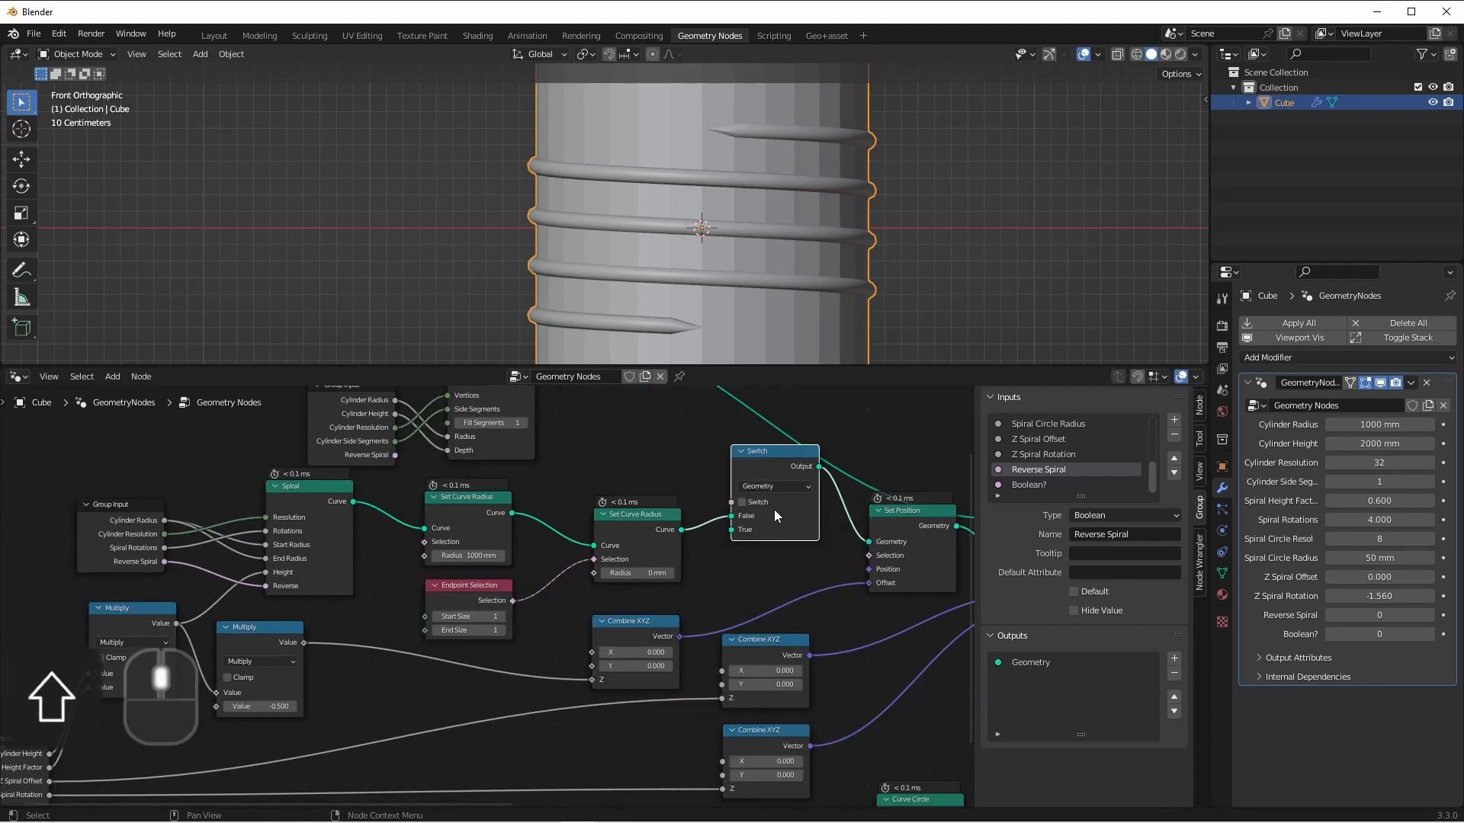
drag(517, 511, 732, 513)
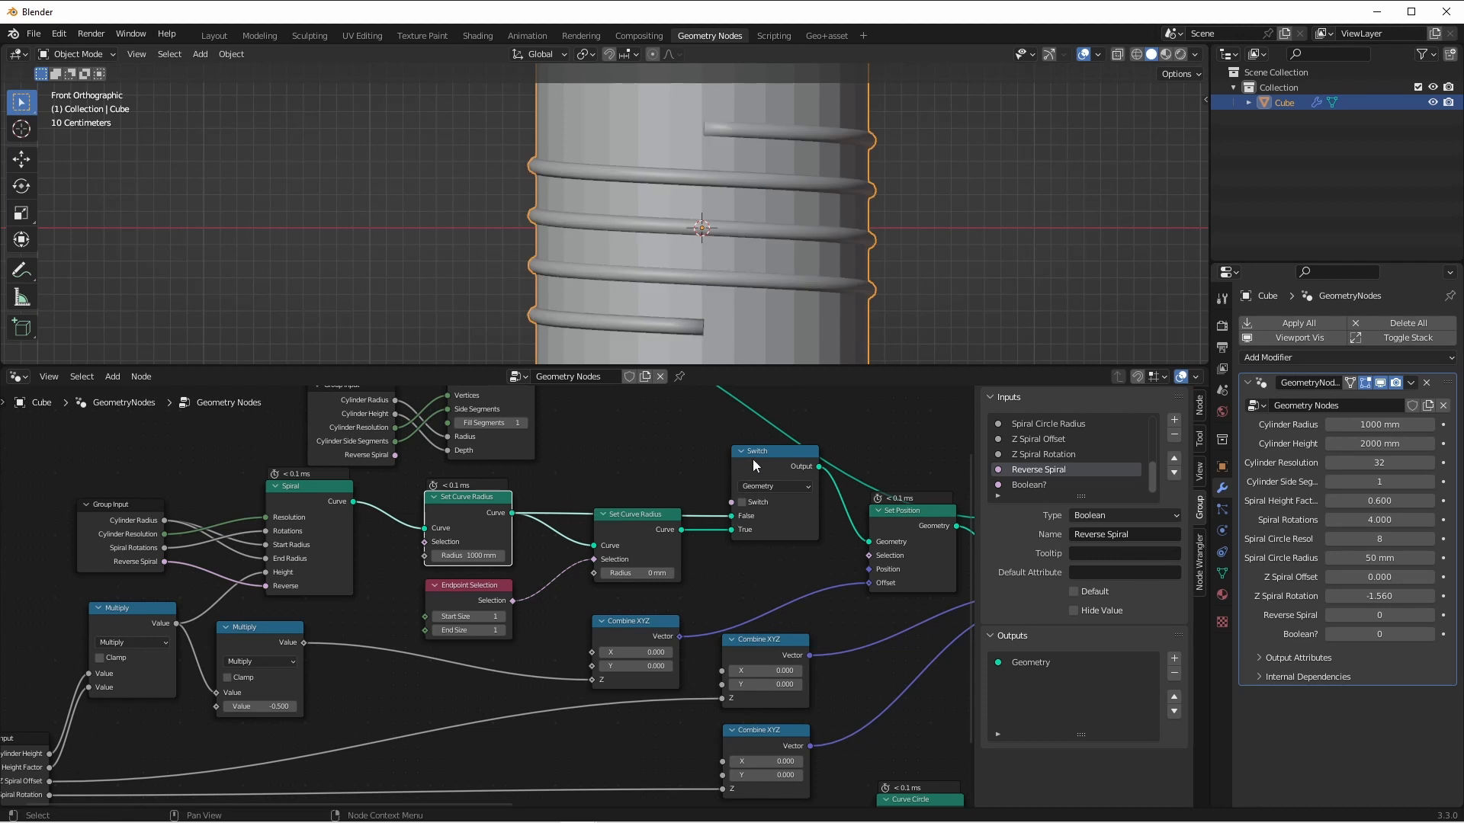
drag(752, 459, 731, 457)
Expose the new Switch node's Switch socket as a group input named Taper Ends and hide the Group Input's unused sockets.
click(349, 415)
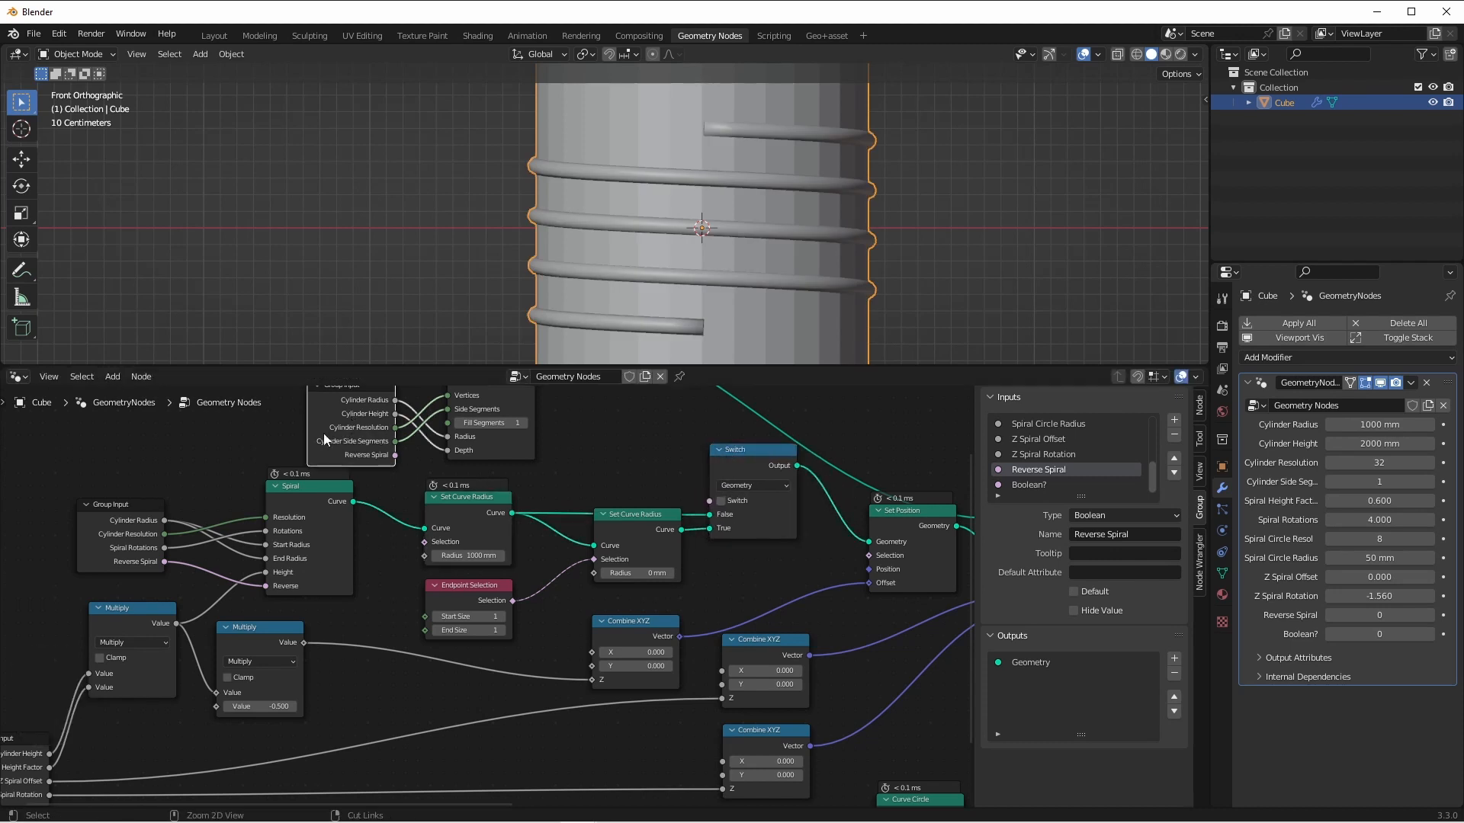
scroll(323, 433, down, 1)
key(ctrl+h)
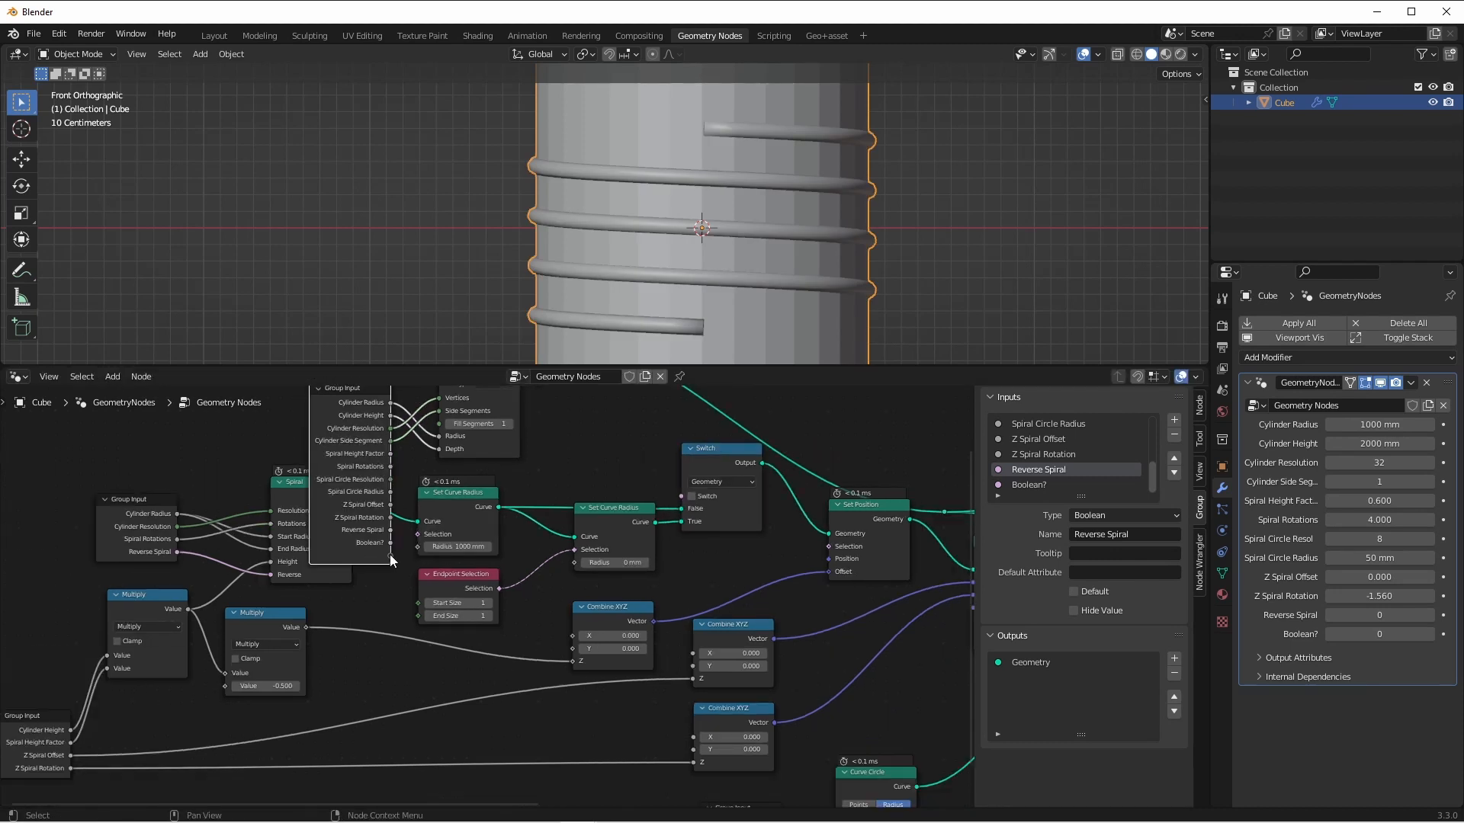
drag(391, 555, 682, 496)
double_click(1029, 485)
text(Taper Ends)
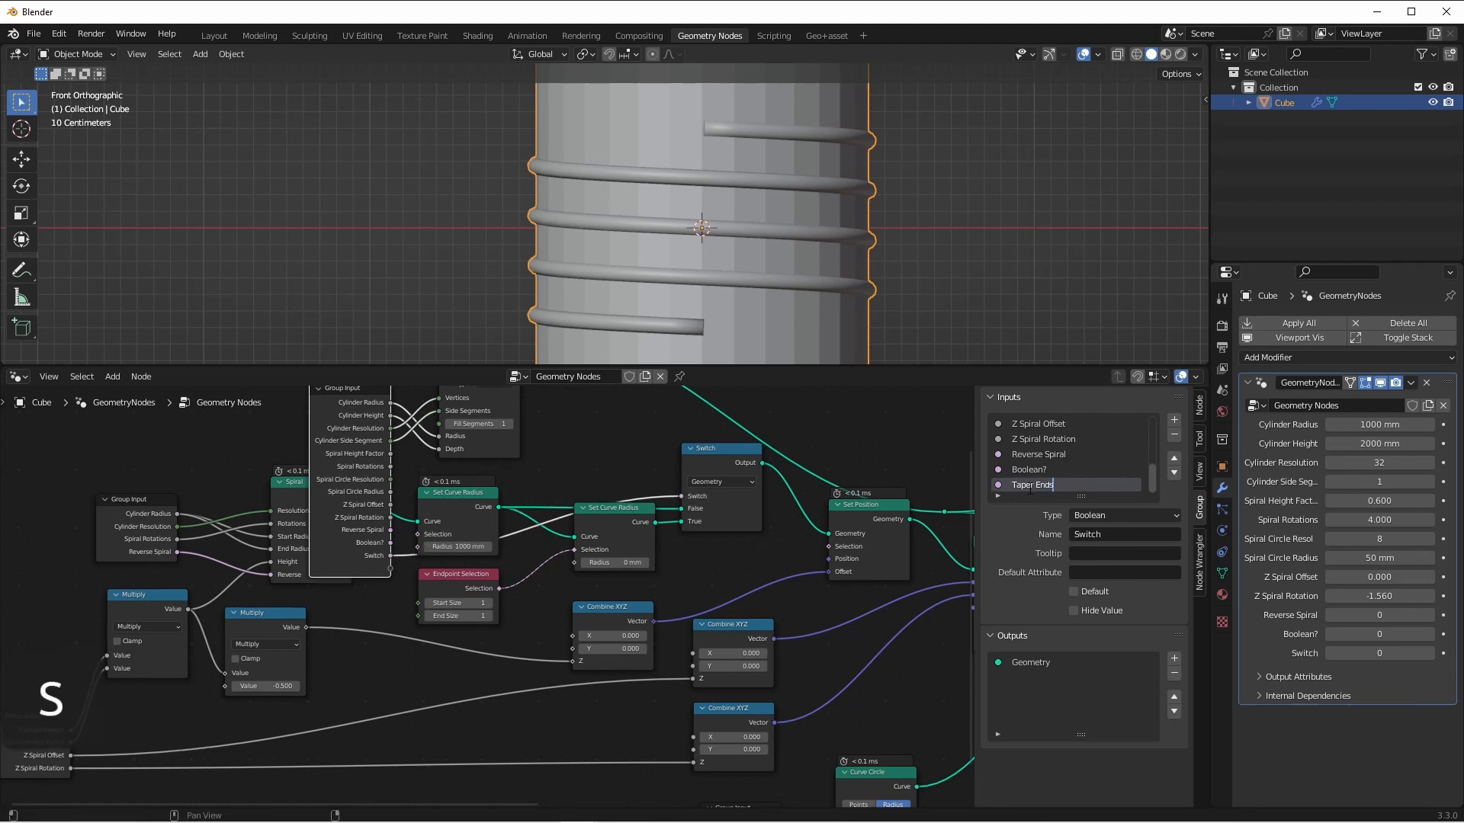
key(Return)
key(ctrl+h)
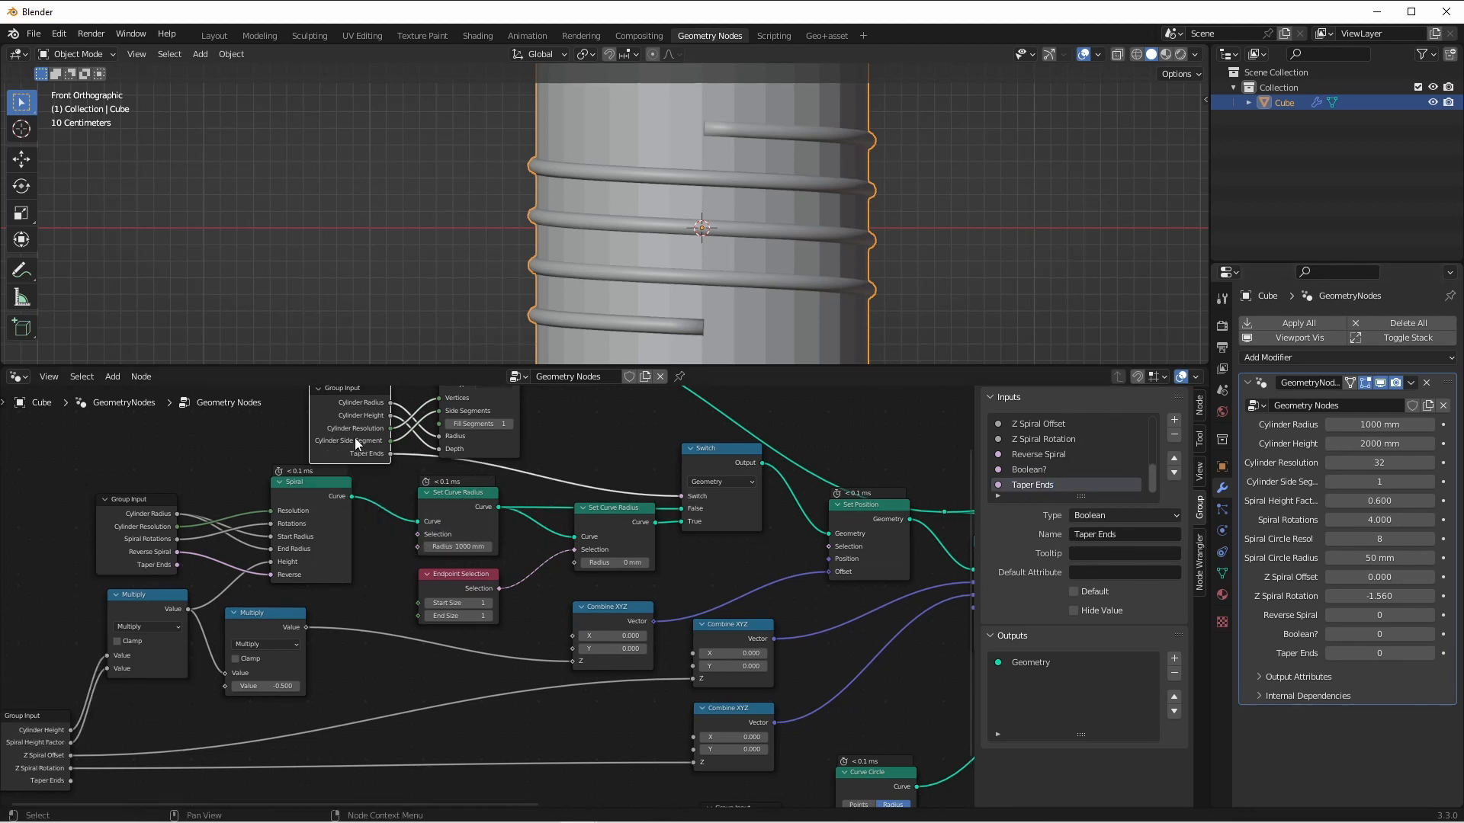
Shift the Spiral and neighbouring nodes down and add a reroute point on the Taper Ends link to tidy the tree.
drag(494, 720, 137, 534)
key(g)
key(y)
click(152, 553)
shift+right_drag(506, 478, 535, 465)
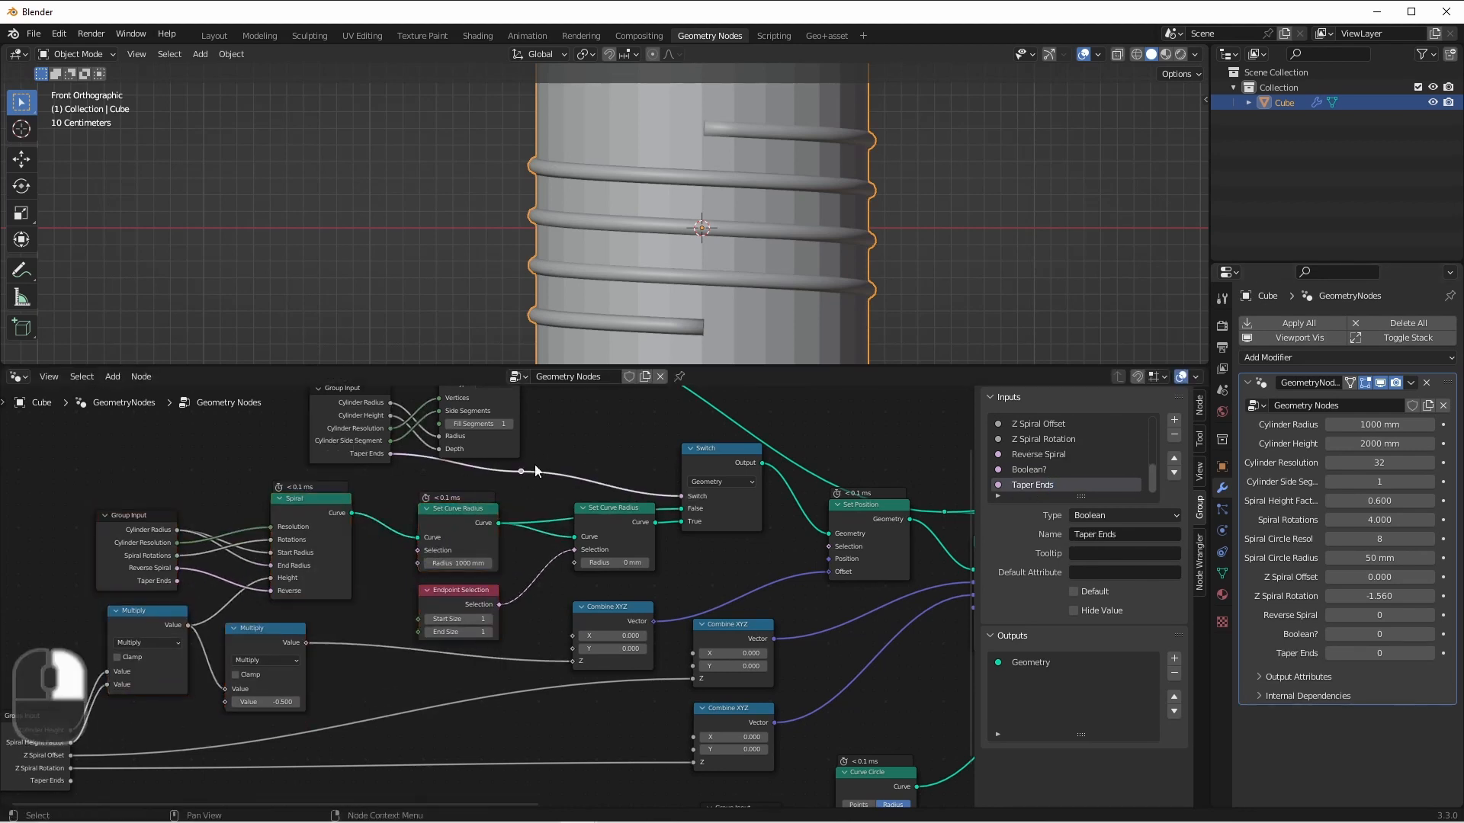
key(g)
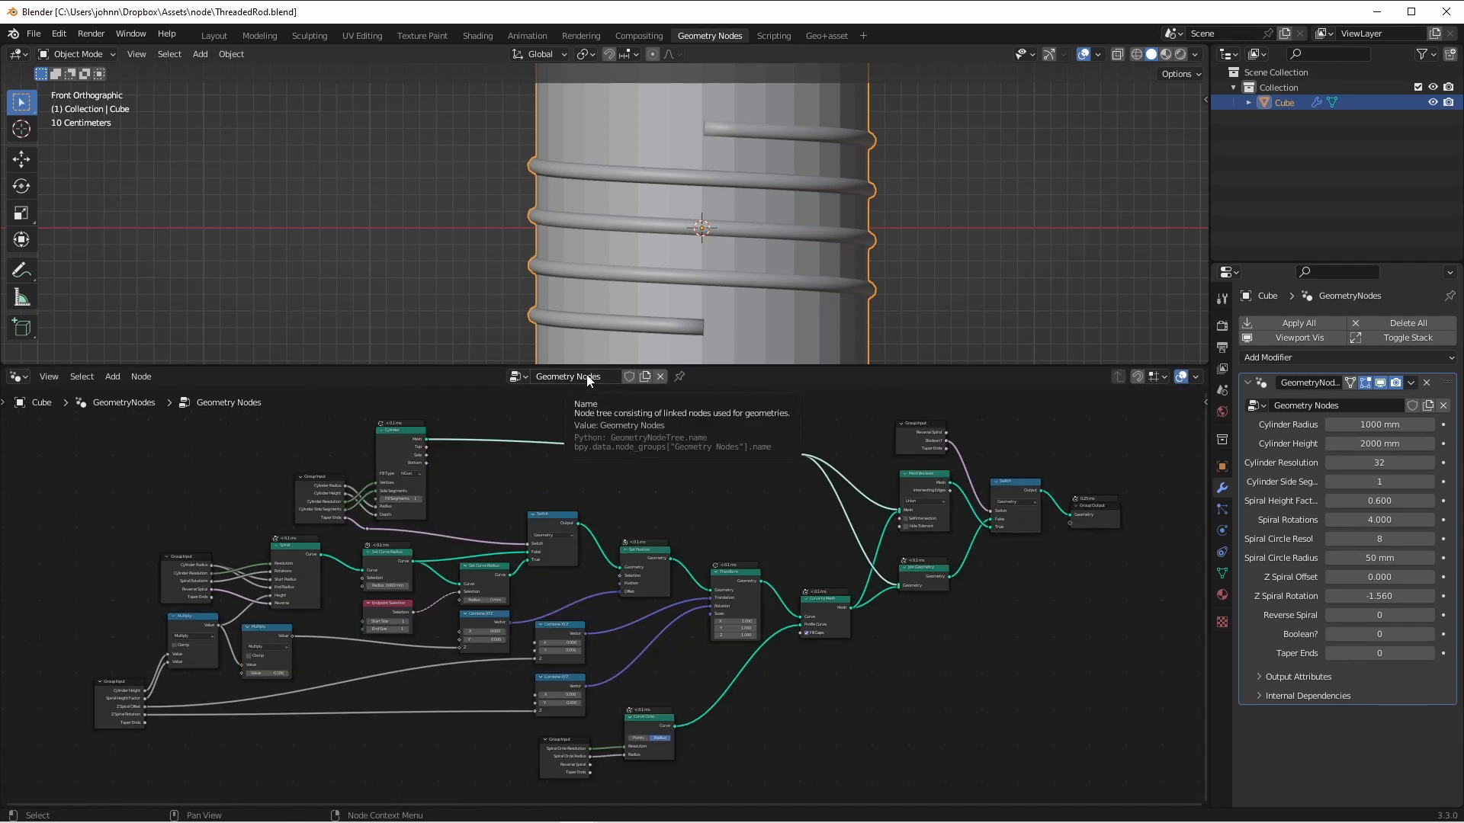
Rename the geometry node tree as Threaded Rod.
double_click(591, 377)
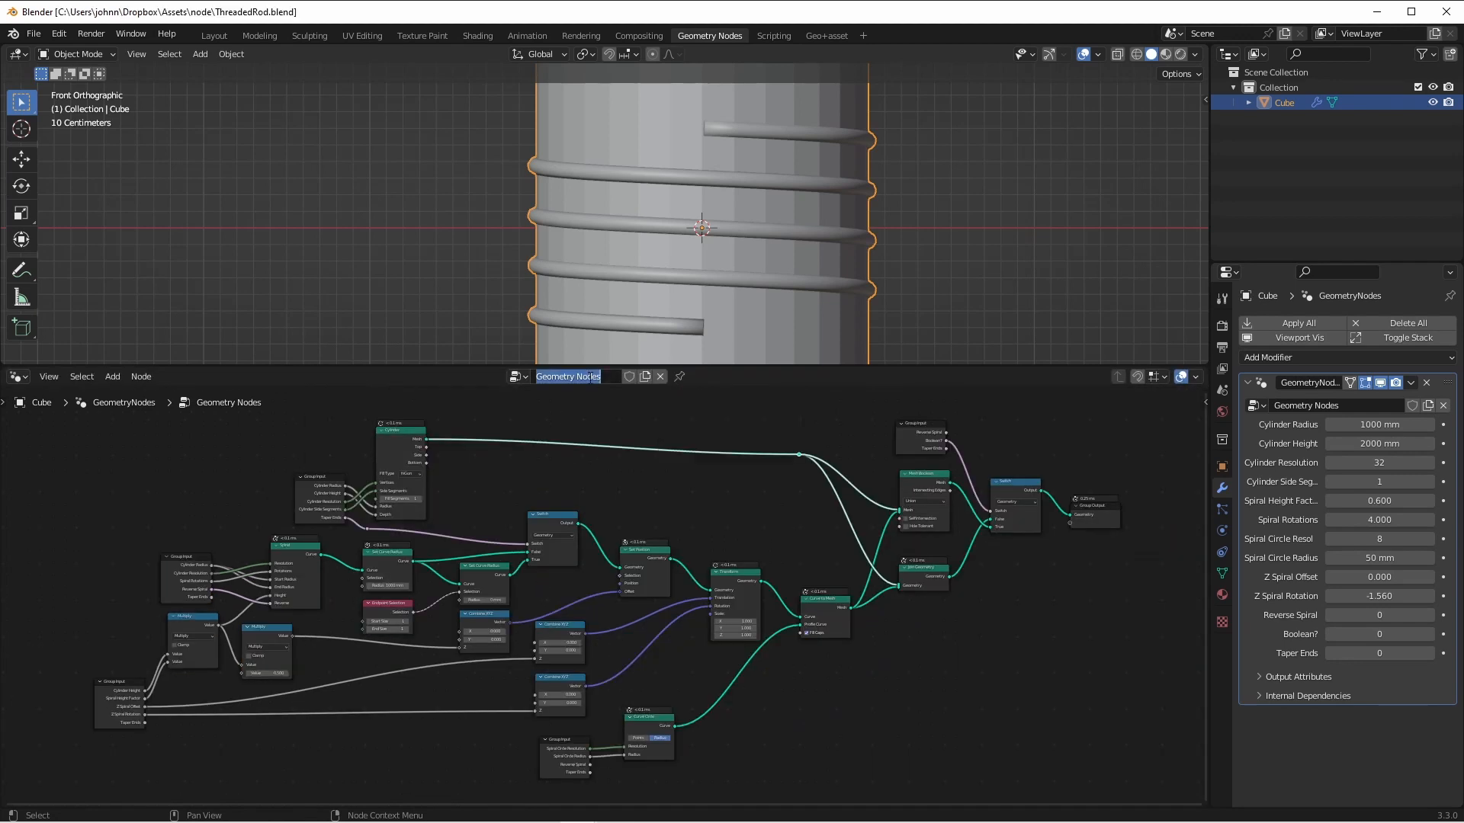
text(Threaded Rod)
key(Return)
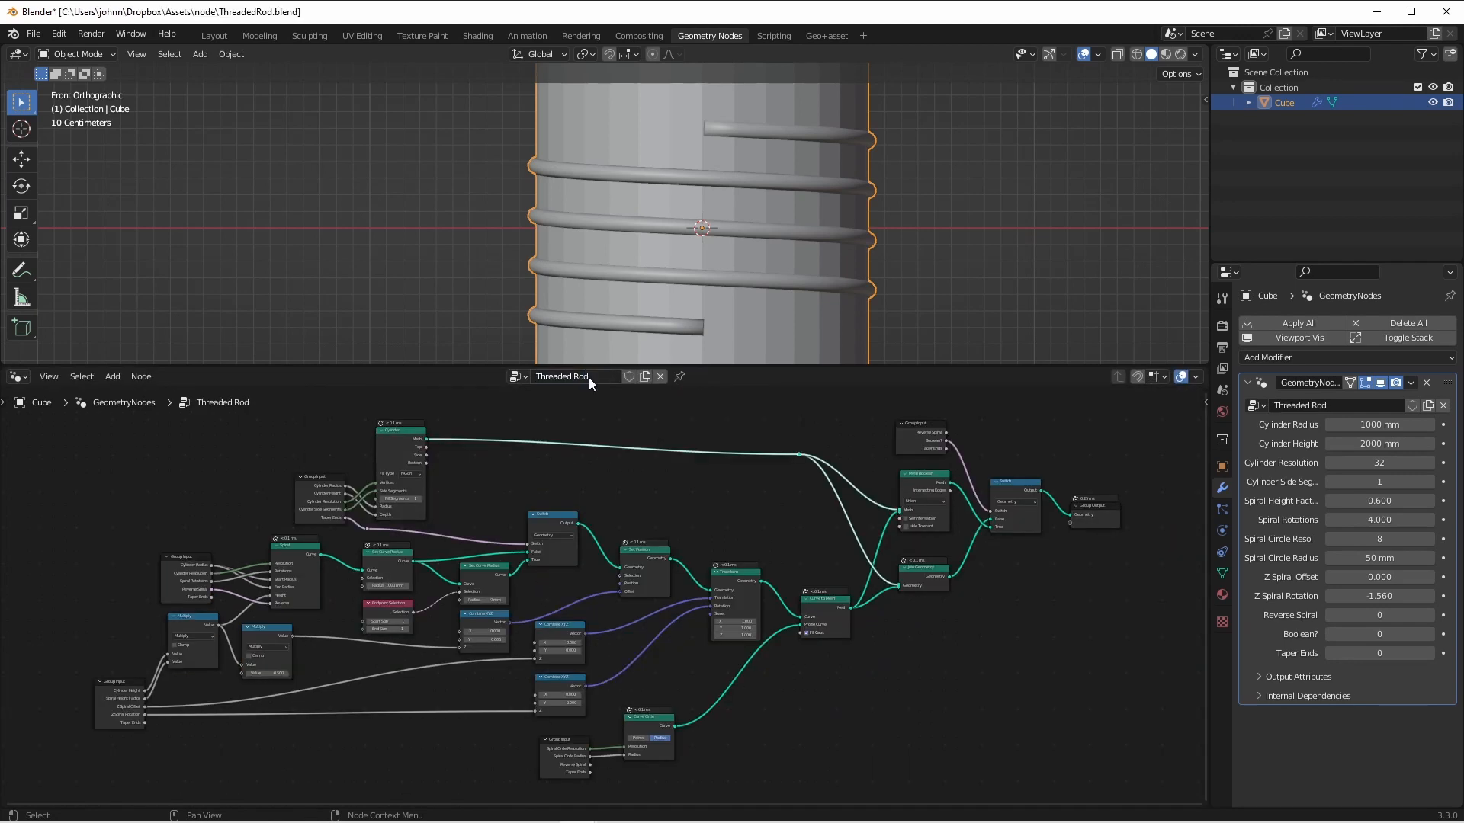
Mark the Threaded Rod node tree as an asset and save the file.
right_click(588, 377)
click(542, 448)
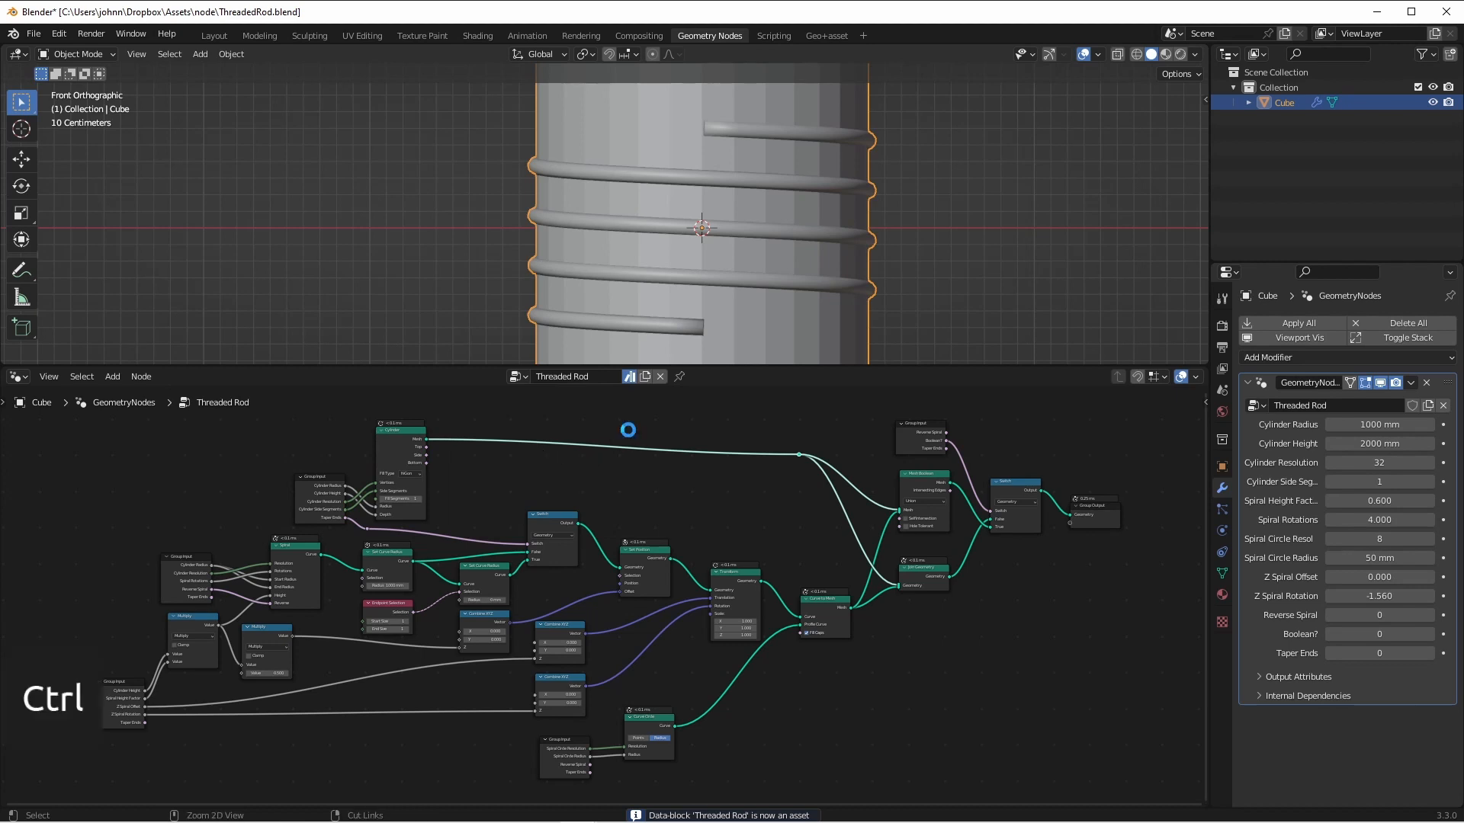
key(ctrl+s)
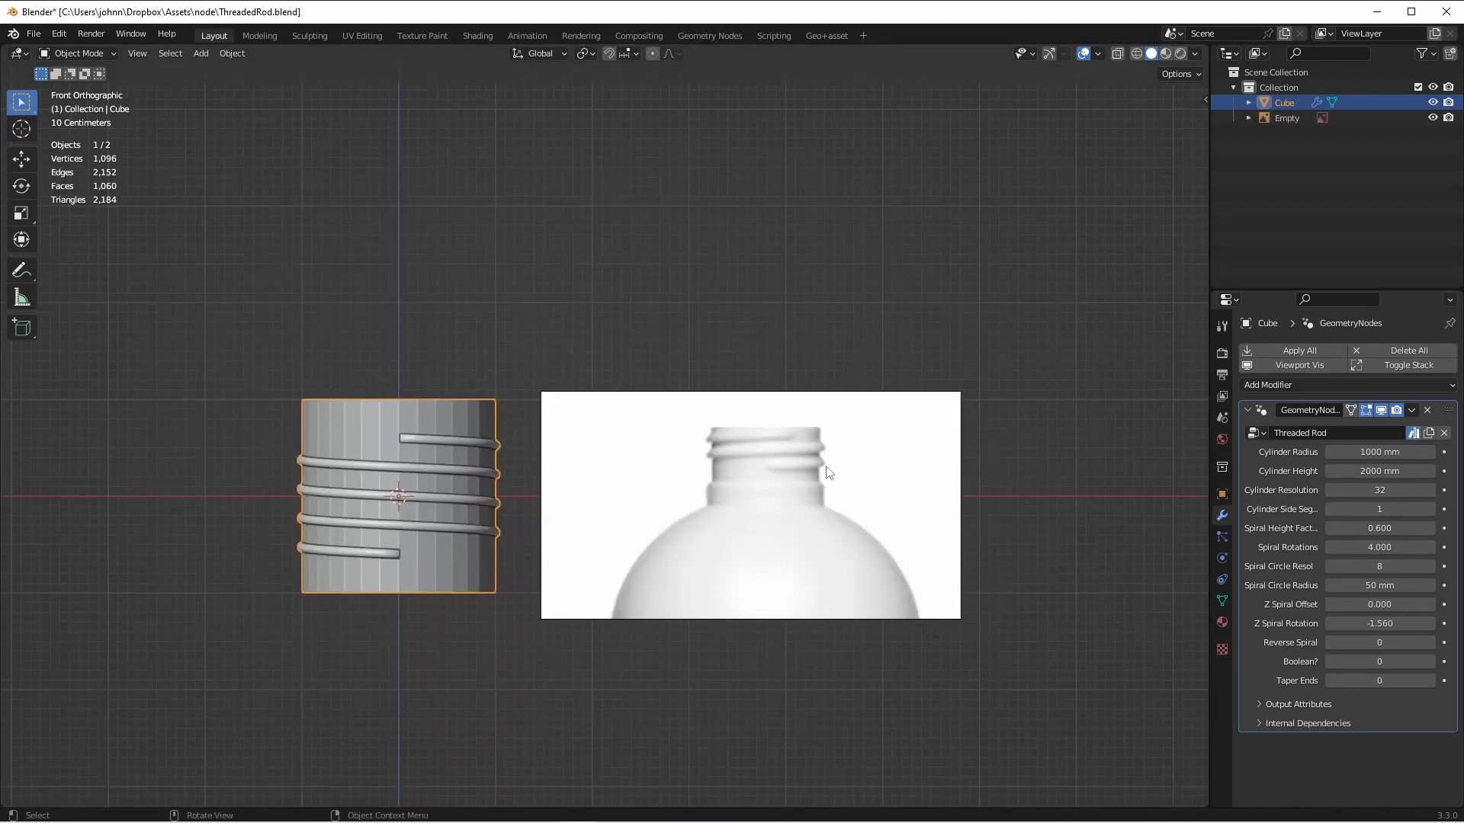
Move the threaded rod over the bottle neck in the reference image and display it in wireframe.
shift+middle_drag(741, 565, 745, 392)
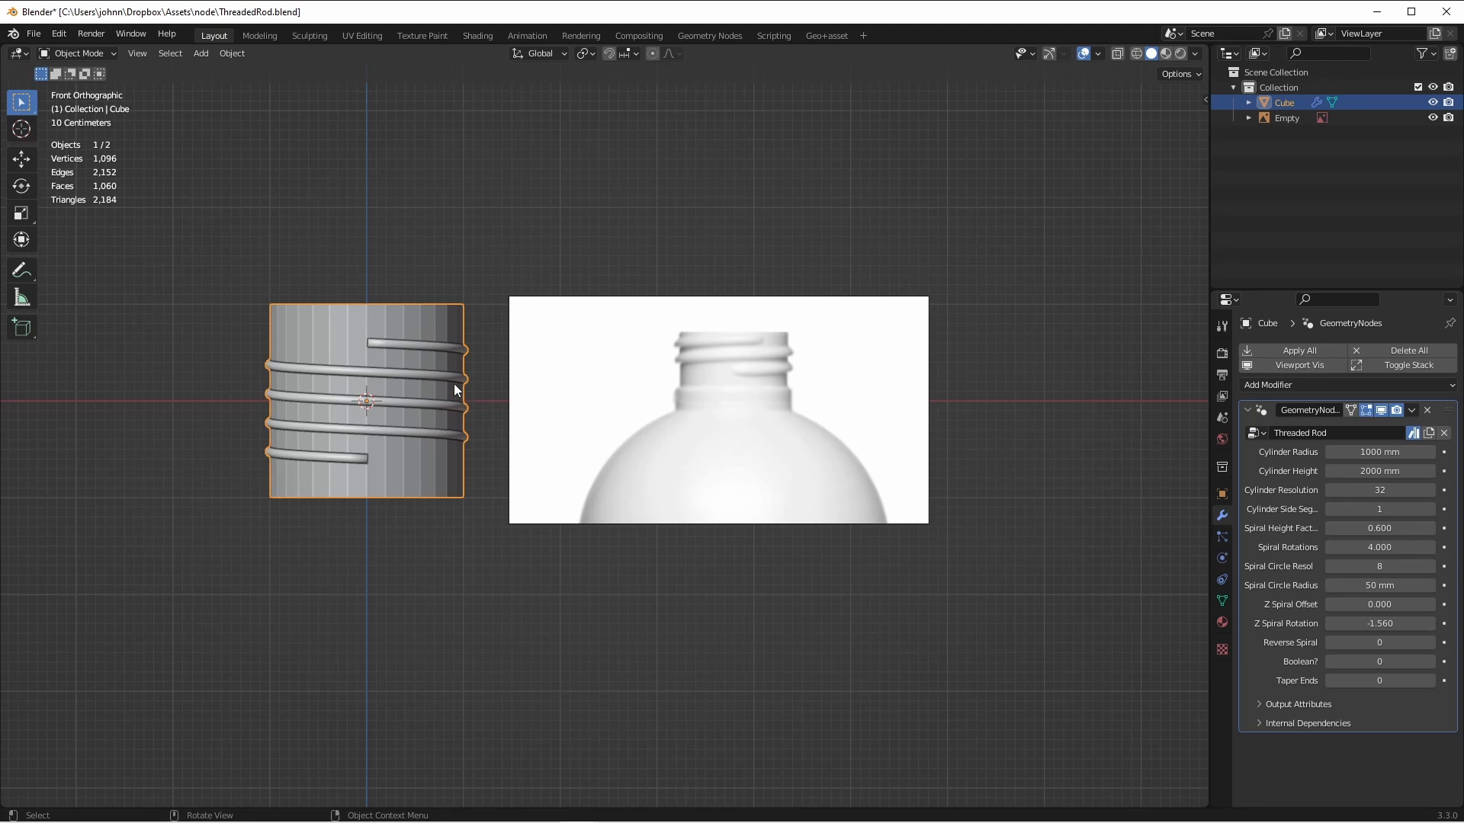
key(g)
click(725, 384)
key(shift+z)
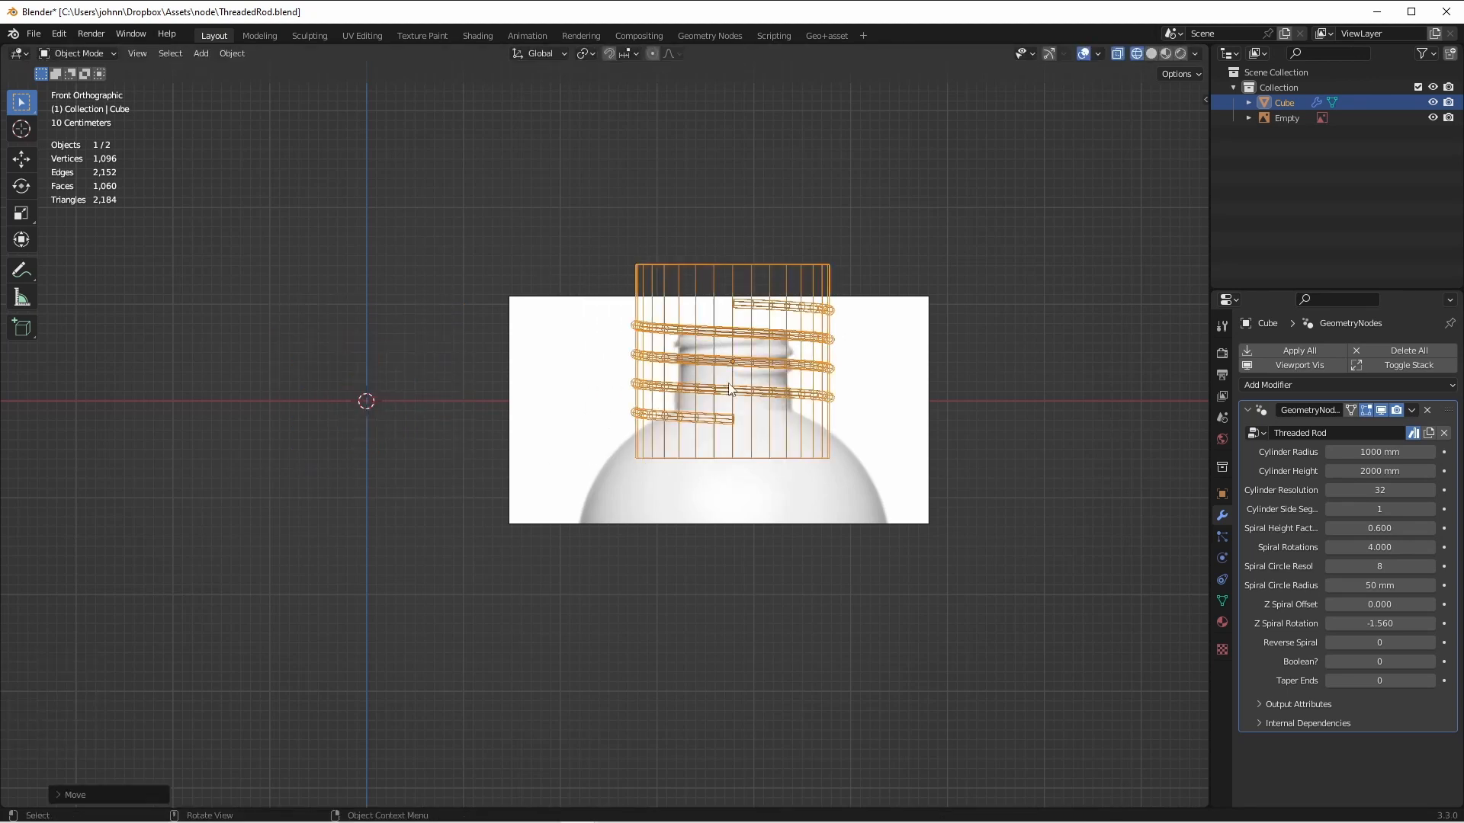
scroll(811, 396, up, 5)
key(g)
key(z)
click(811, 418)
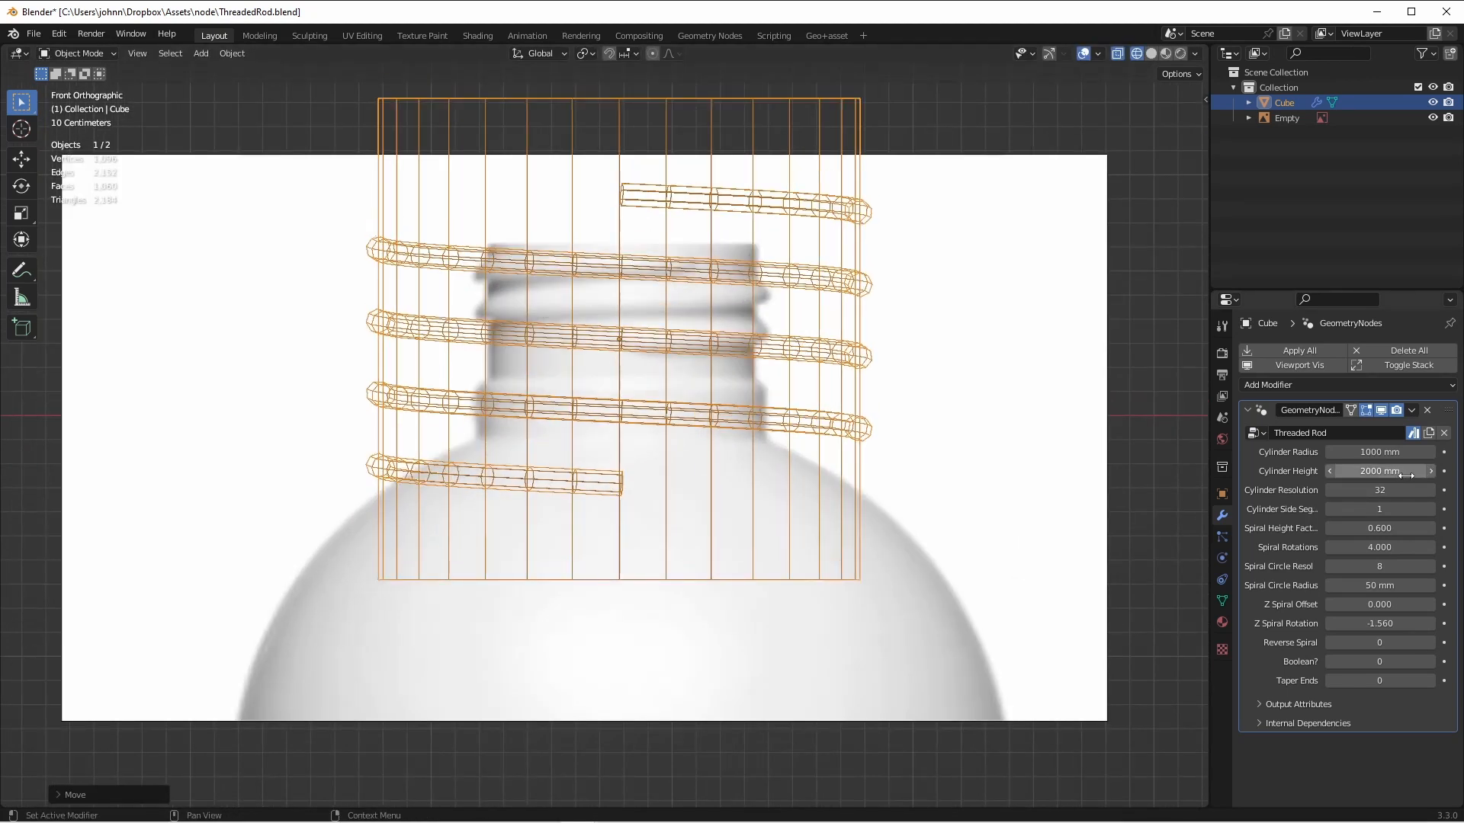
Set the cylinder radius to 553 mm and height to 568 mm, and align the rod with the reference bottle's neck along X and Z.
shift+drag(1389, 452, 1289, 471)
key(g)
key(x)
click(912, 328)
key(g)
key(z)
click(660, 282)
scroll(655, 277, up, 4)
shift+middle_drag(656, 277, 619, 276)
Set the rod's cylinder resolution to 34 and its side segments to 12.
click(1431, 490)
click(1431, 491)
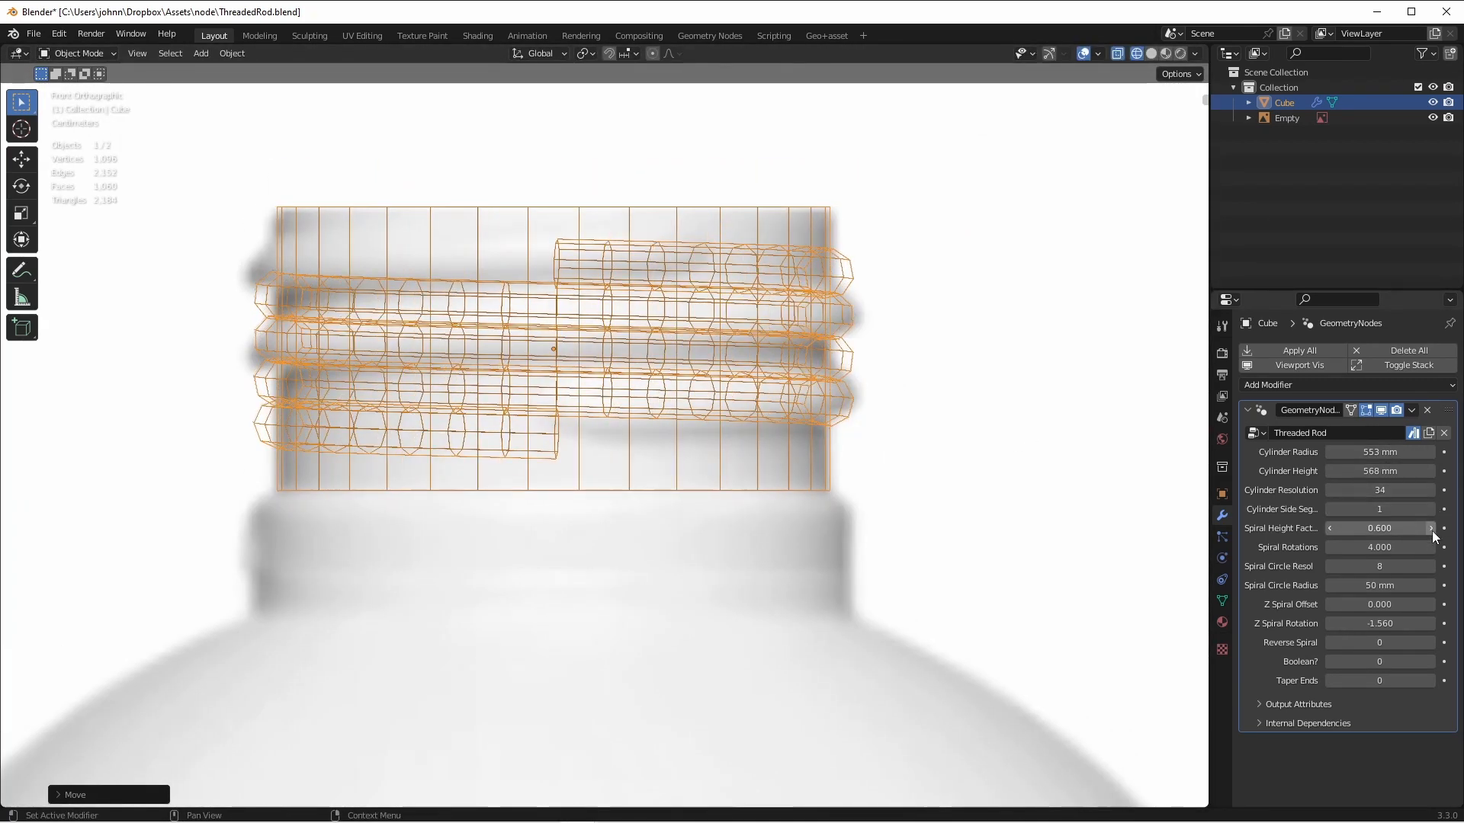
drag(1432, 510, 1457, 510)
Match the reference thread with 2.086 spiral rotations, Z offset 0.025 and spiral circle resolution 18, setting Reverse Spiral, Taper Ends and Boolean to 1.
mouse_move(1388, 547)
shift+mouse_down()
mouse_move(1326, 547)
mouse_move(1415, 548)
shift+mouse_up()
click(1431, 643)
shift+drag(1380, 604, 1399, 604)
click(1431, 681)
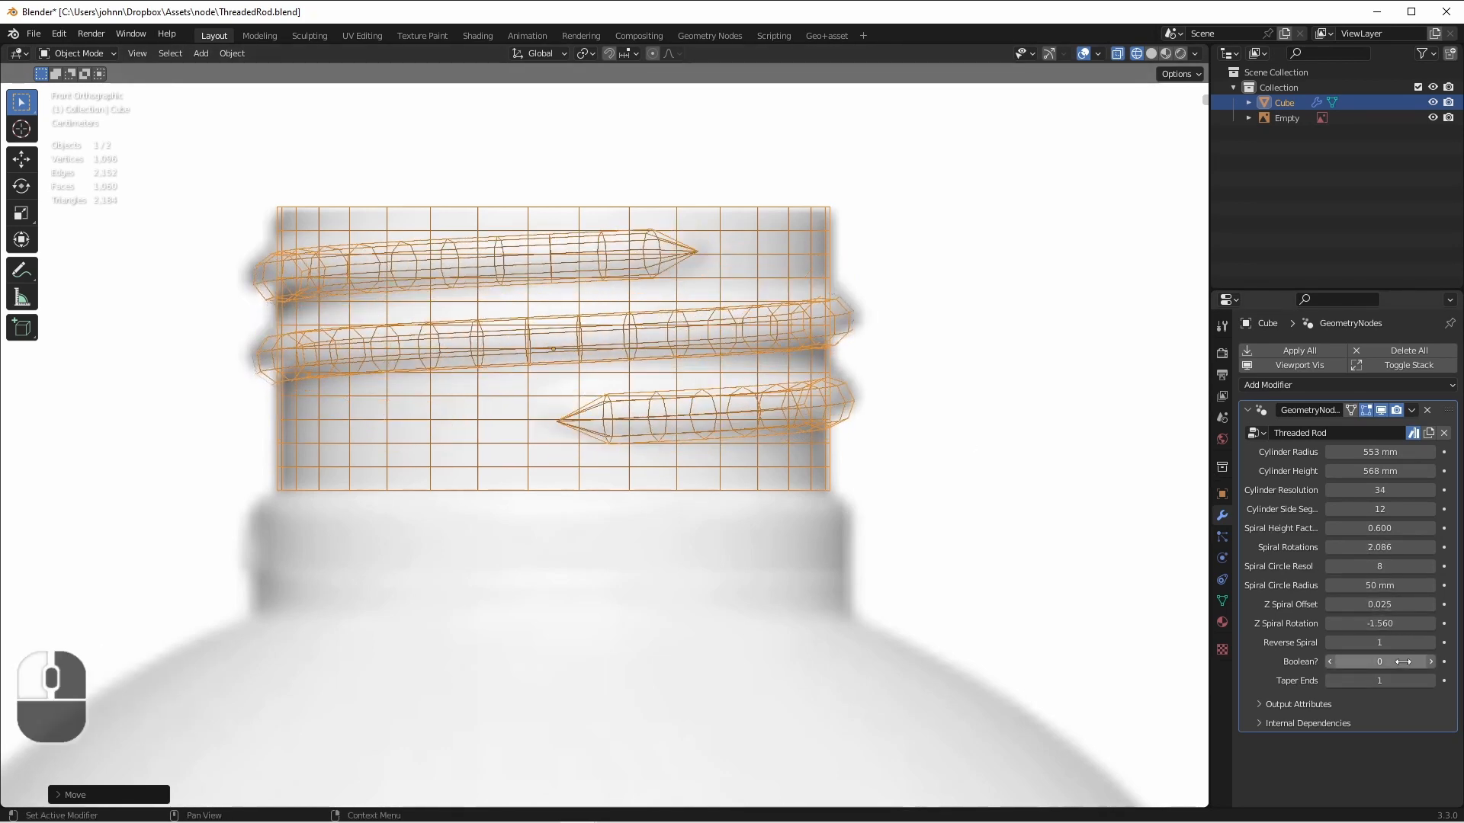
click(1431, 661)
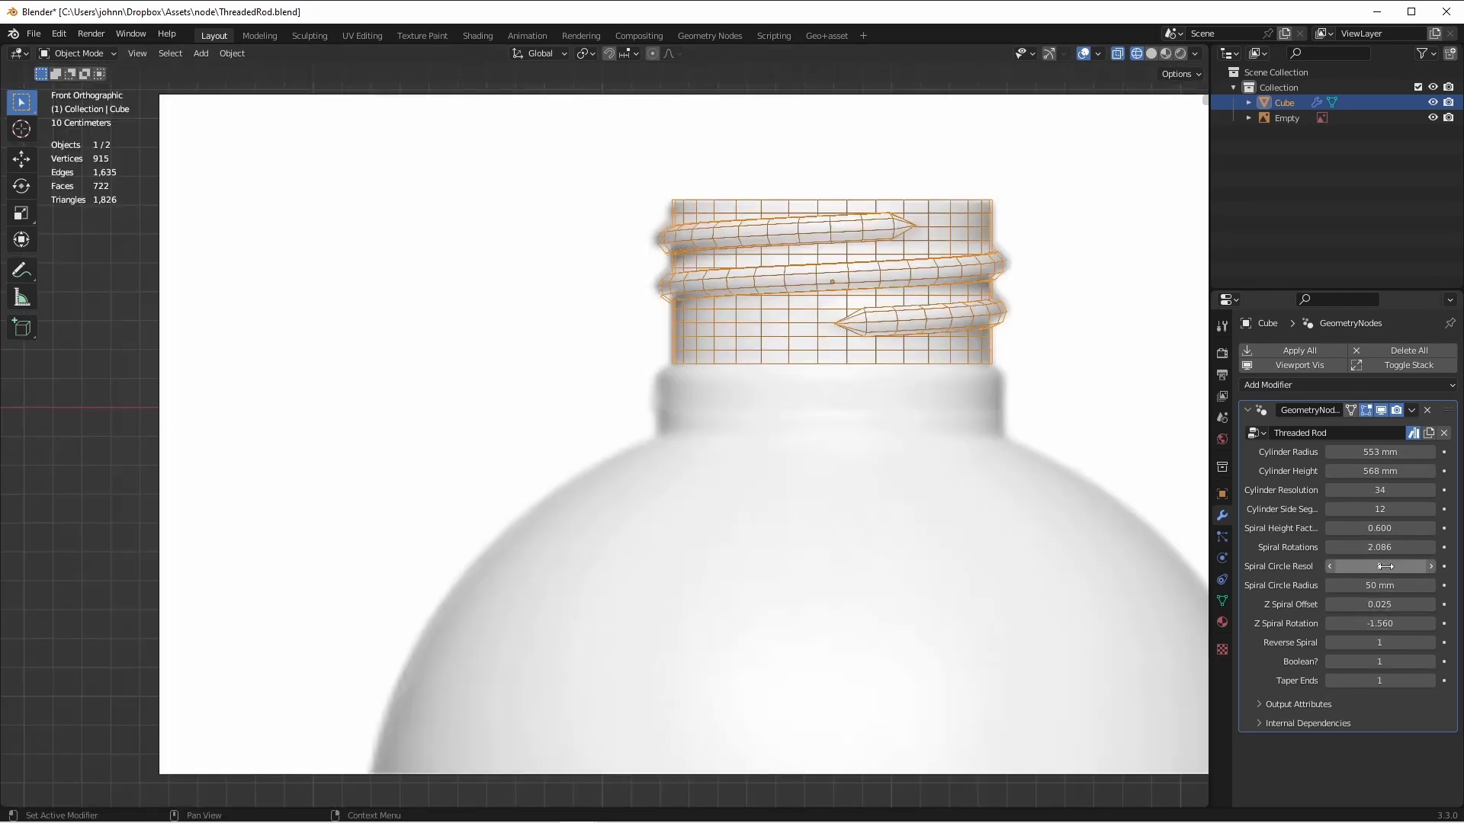
drag(1381, 566, 1429, 567)
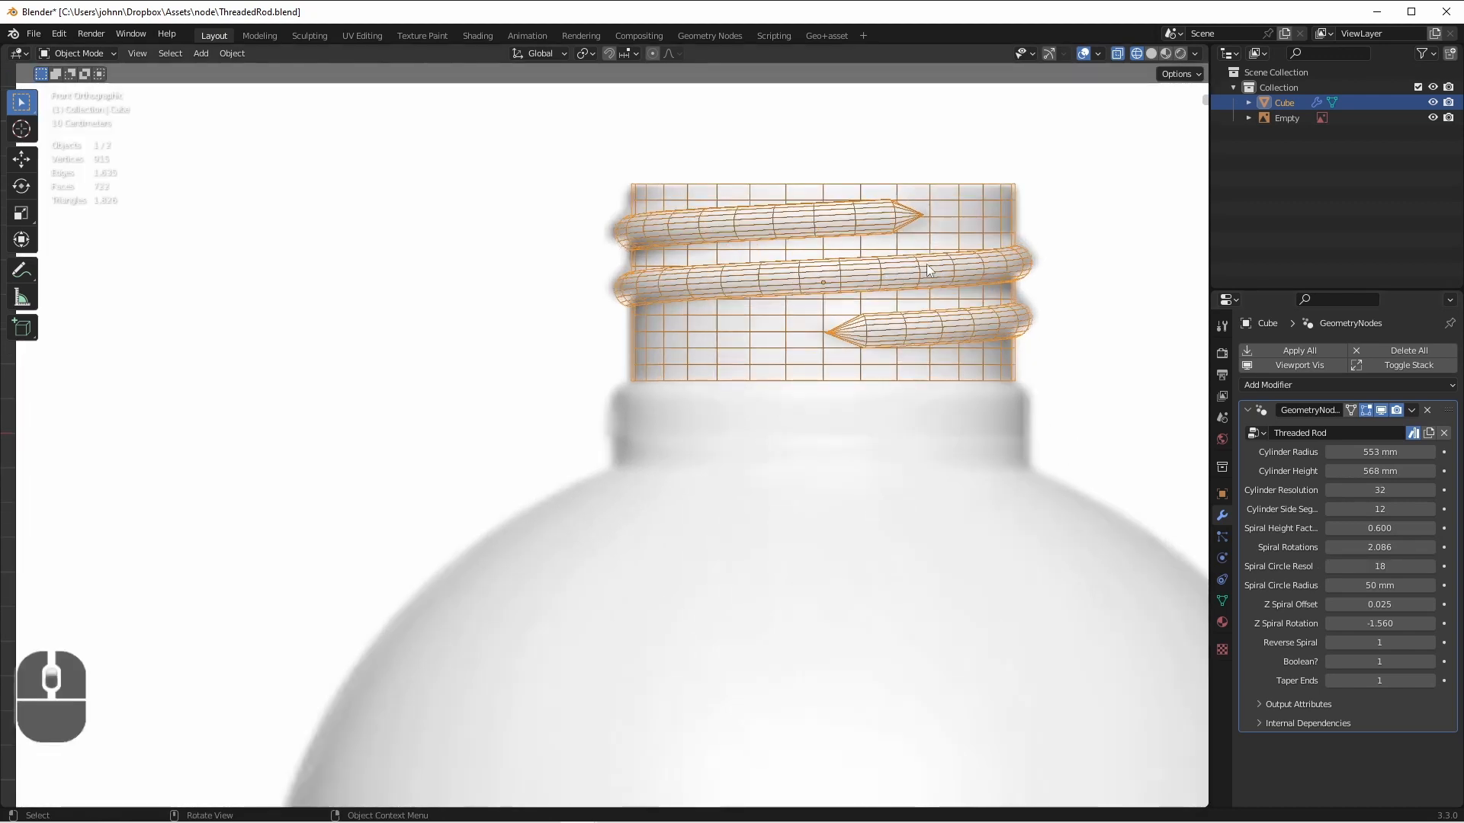
Duplicate the threaded rod along the X axis and place the copy beside the original.
key(shift+d)
key(x)
click(443, 286)
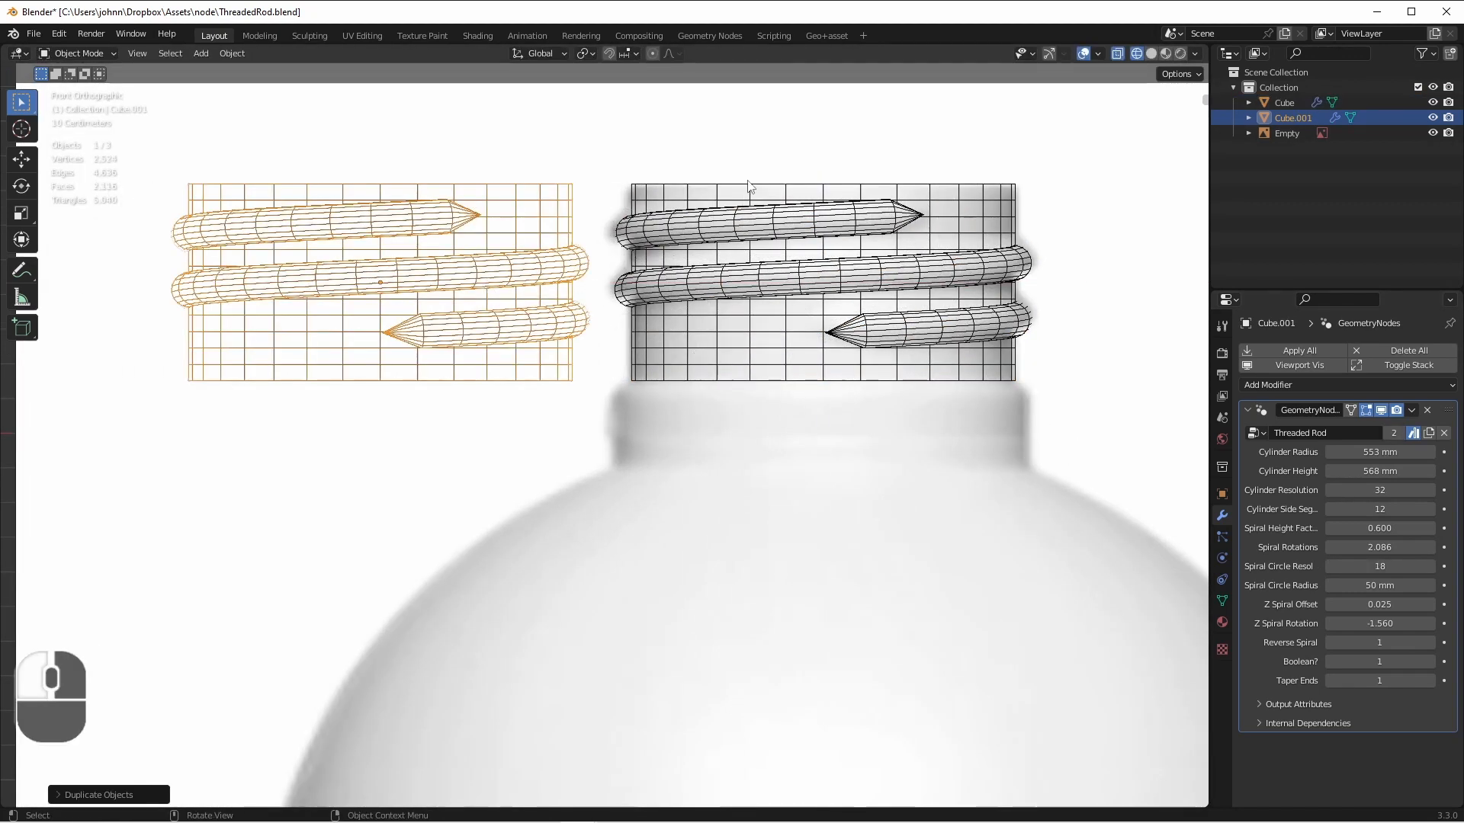
Return to solid shading, apply the duplicate's geometry nodes modifier and shade it smooth.
key(shift+z)
key(ctrl+a)
right_click(431, 259)
click(432, 259)
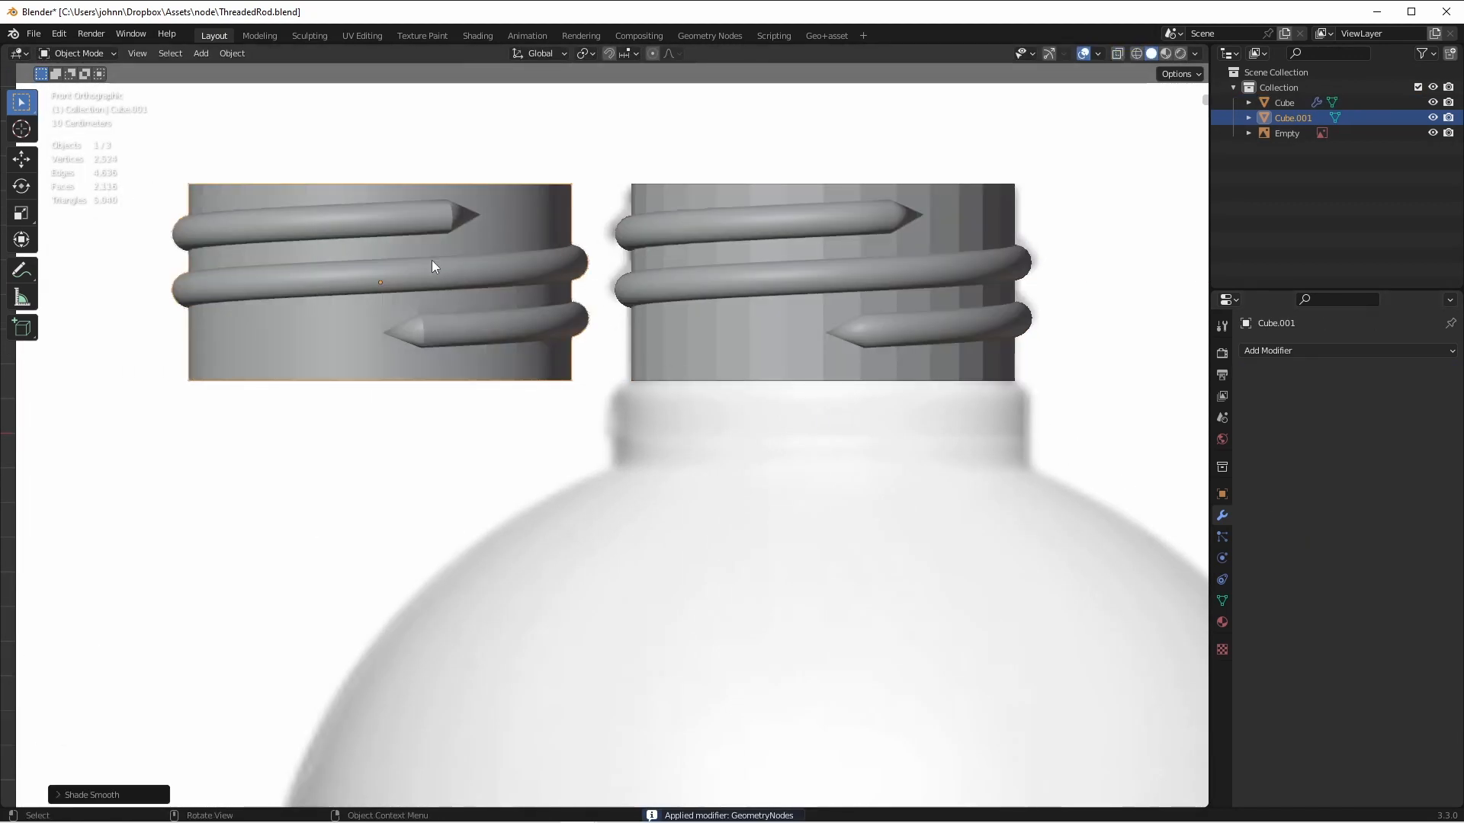
Hide the original rod and extrude the duplicate's bottom edge loop down along Z to model the bottle's collar and shoulder over the reference.
click(845, 272)
alt+click(803, 321)
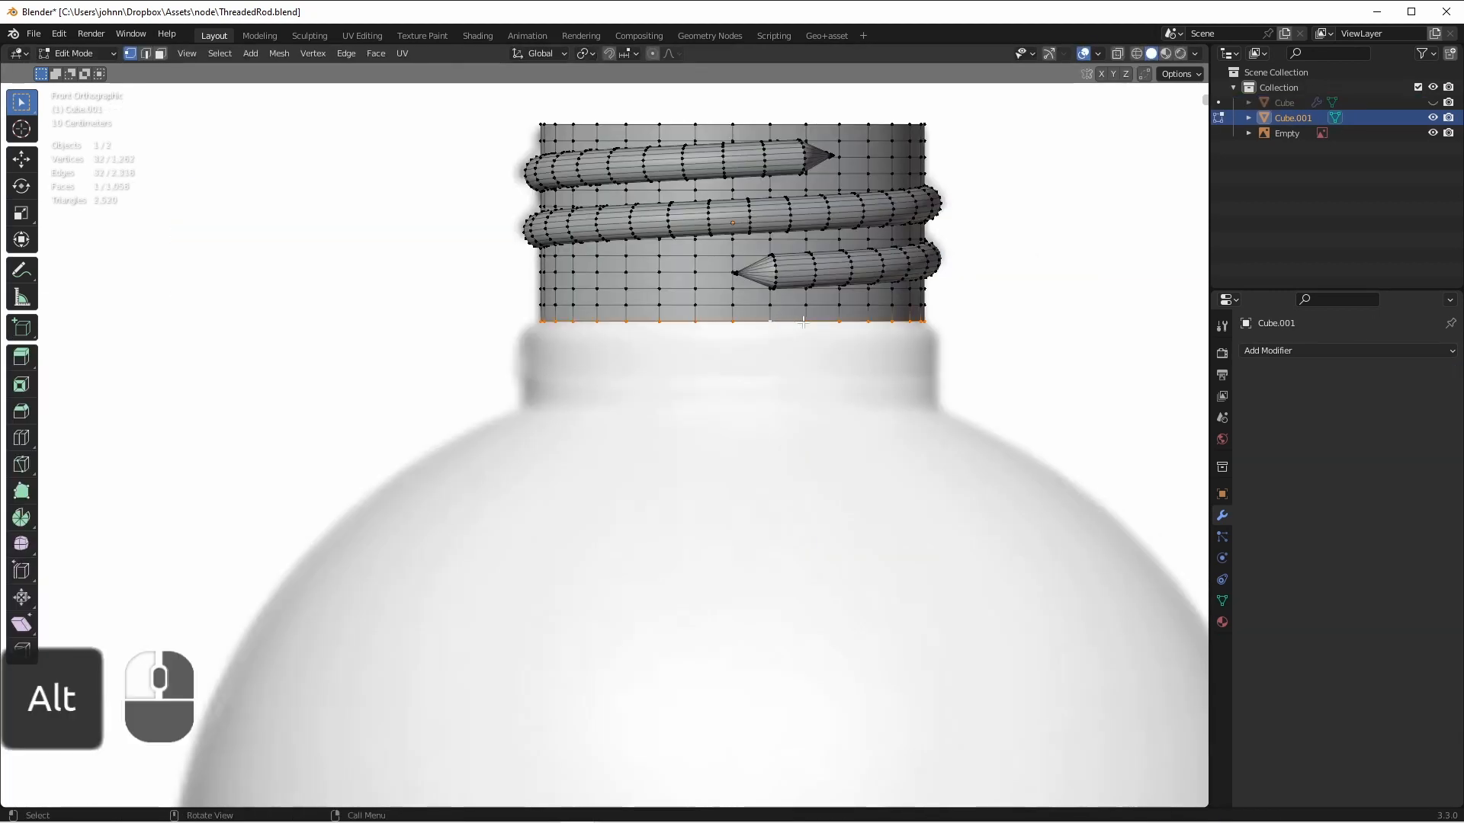
key(e)
key(z)
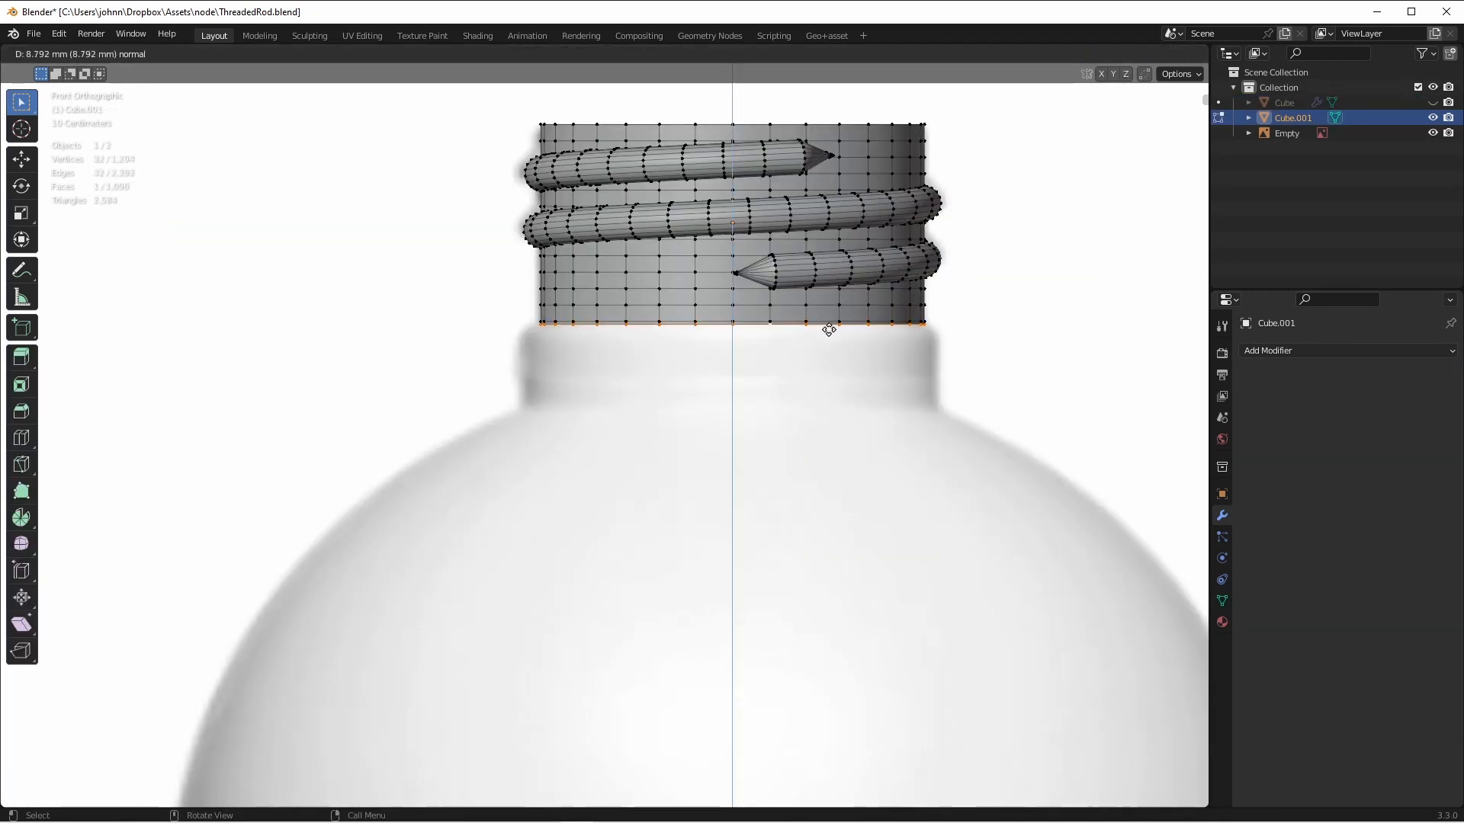
scroll(828, 342, down, 4)
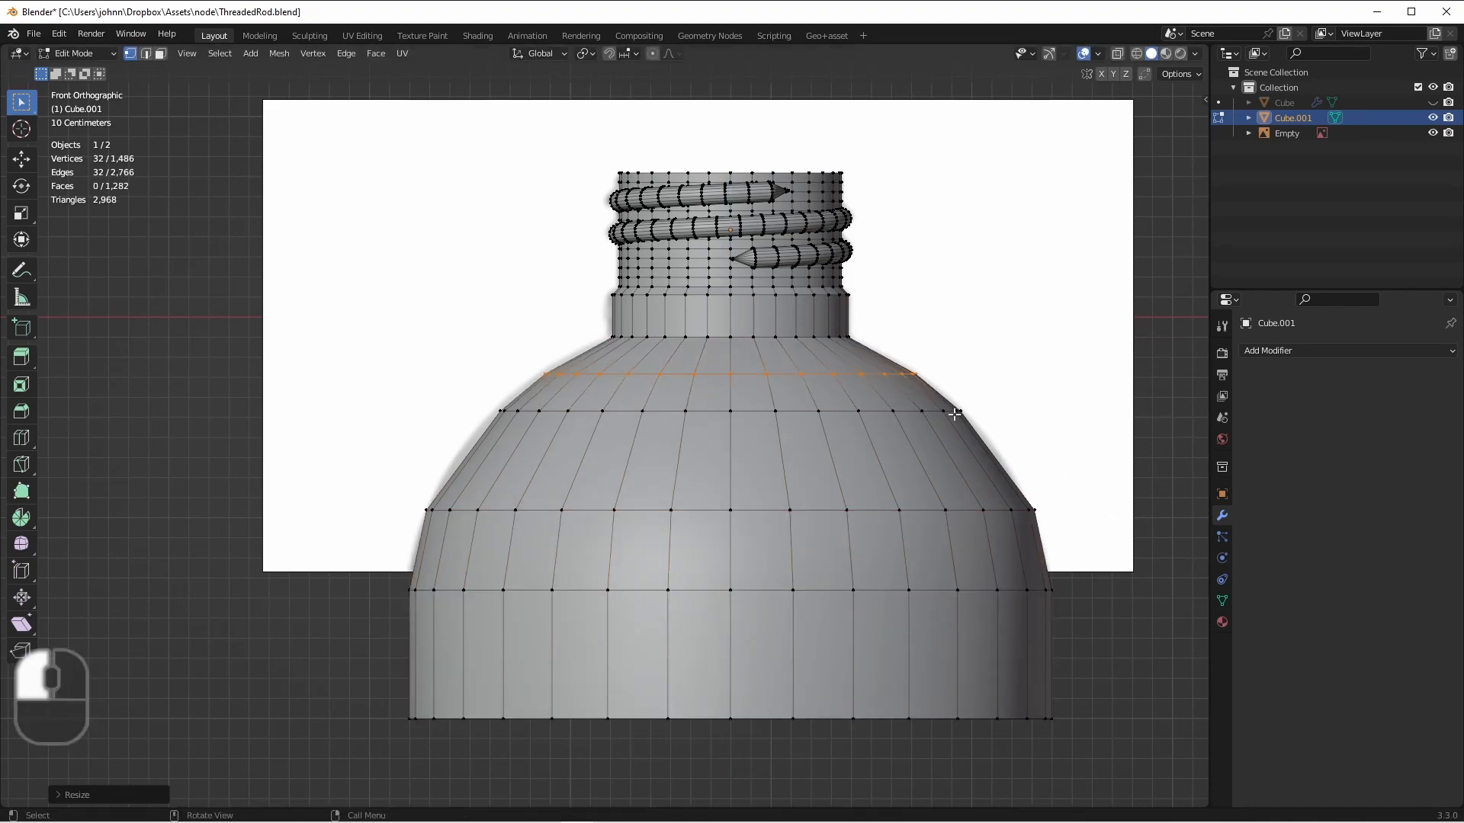
Refine the shoulder loops, complete the bottle body with a rounded base and move the bottle so its base sits at the world origin.
click(837, 354)
key(Tab)
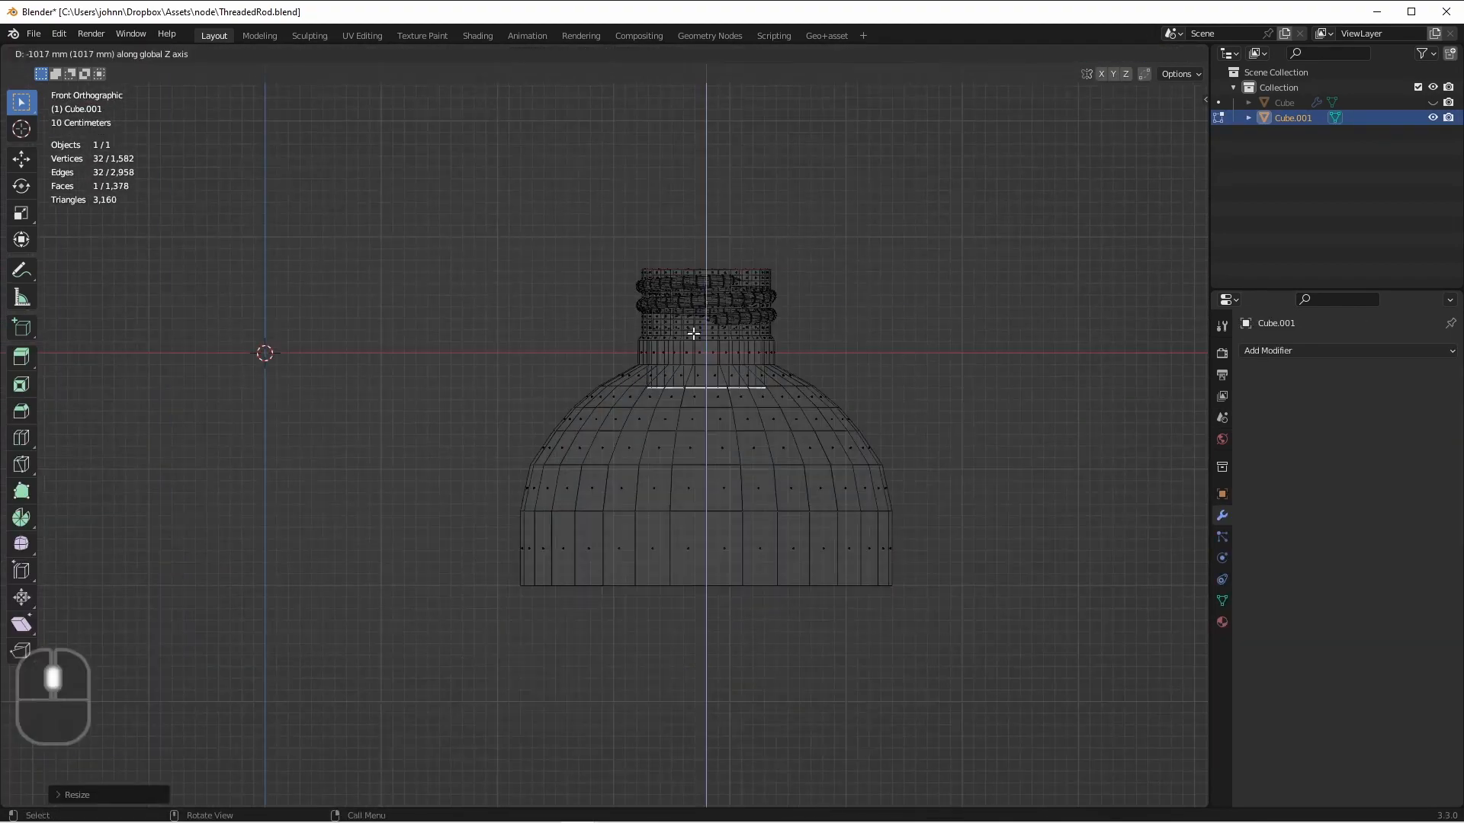
shift+middle_drag(681, 520, 678, 379)
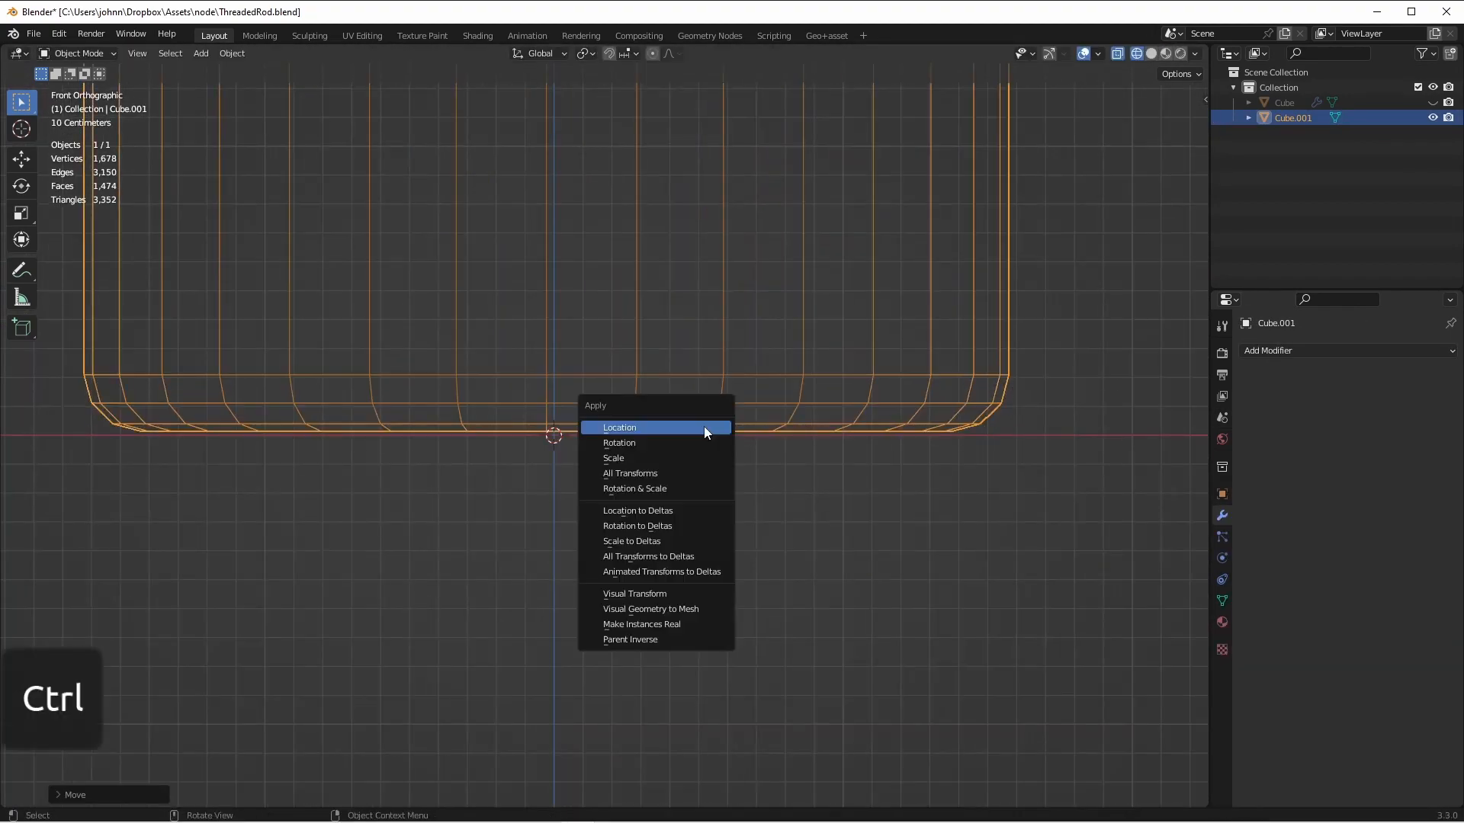